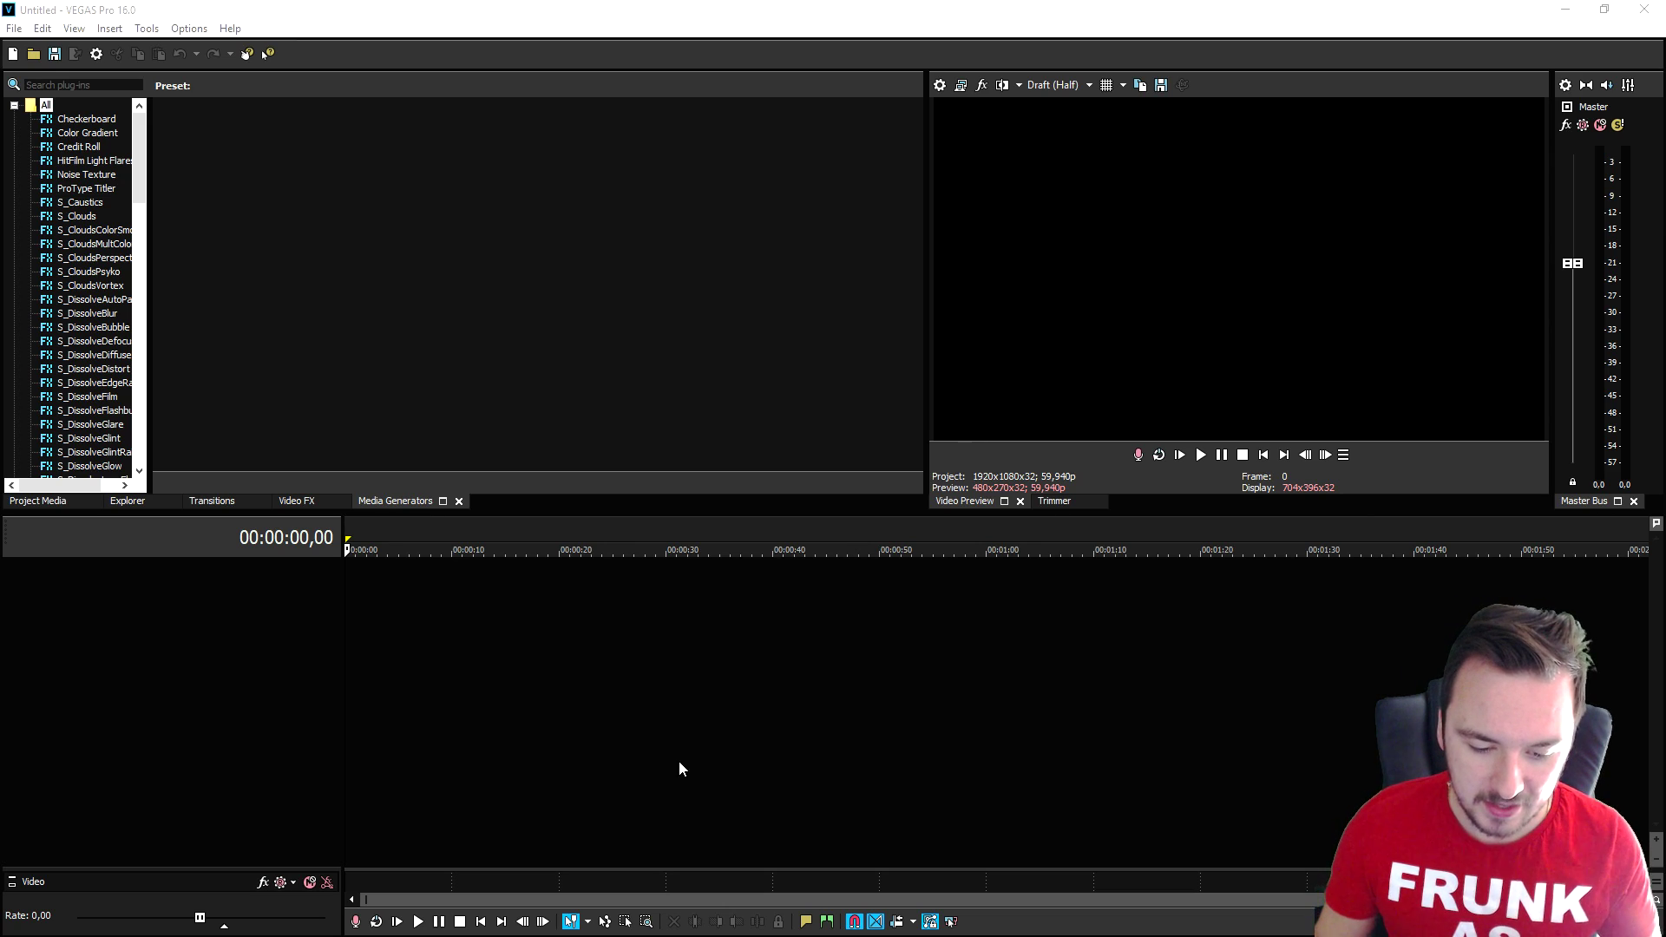
Step: Put the playhead at 00:00:44,43 and bring up the add-track menu on the empty track list
click(583, 606)
click(705, 606)
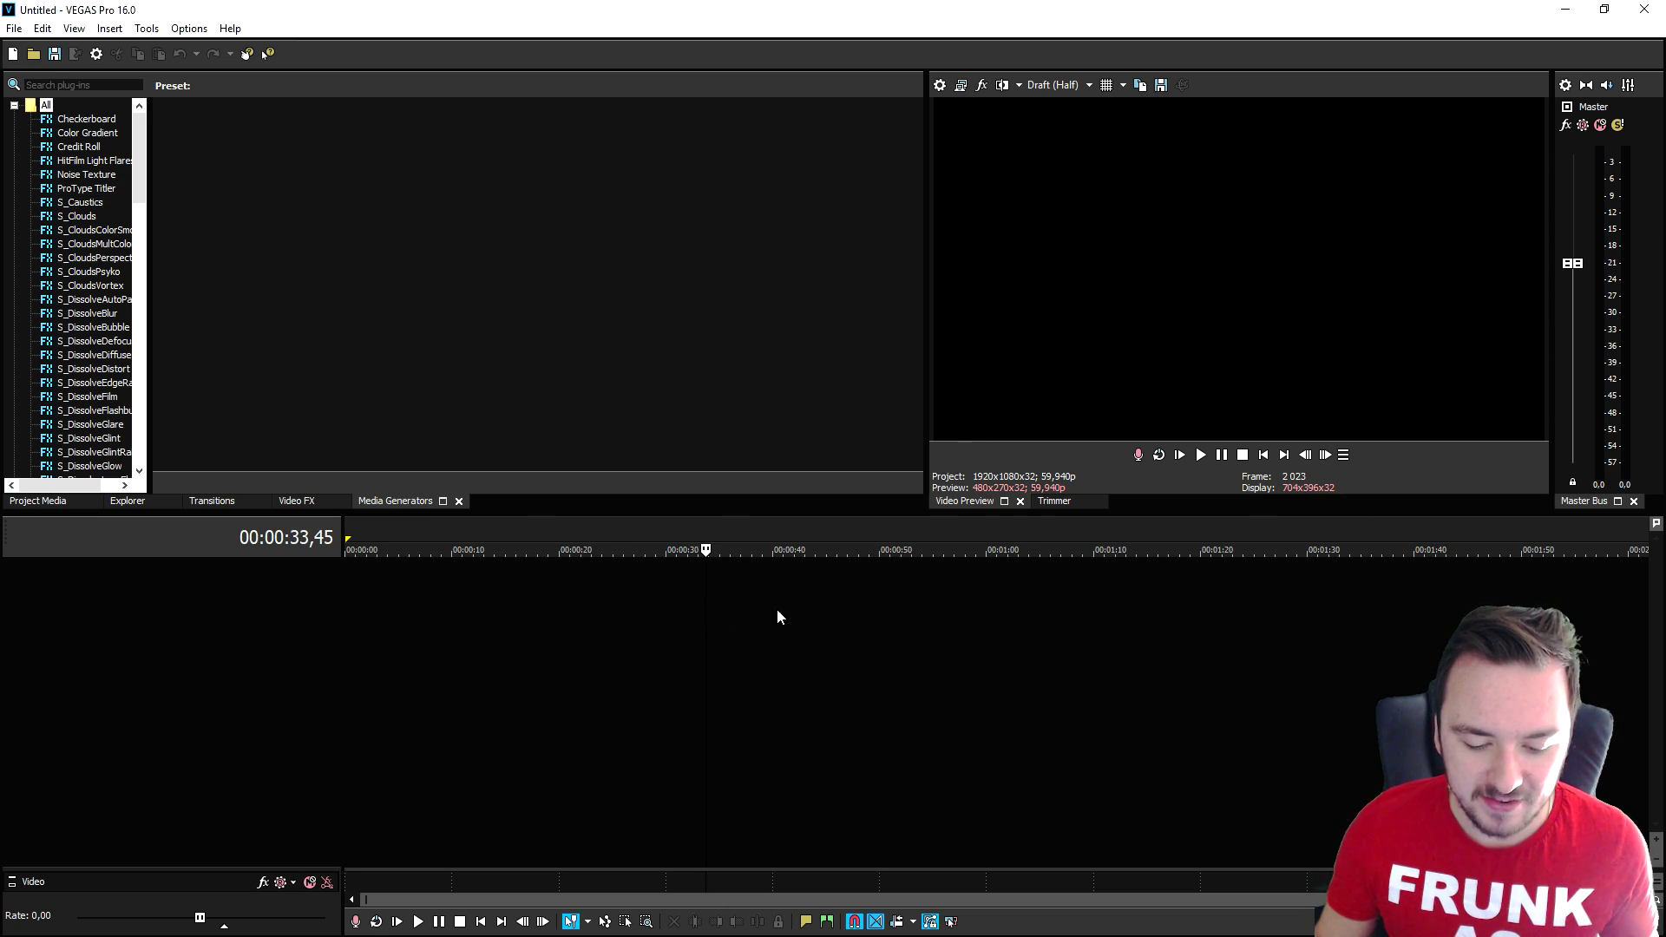
click(894, 609)
click(1102, 613)
click(1279, 623)
click(773, 638)
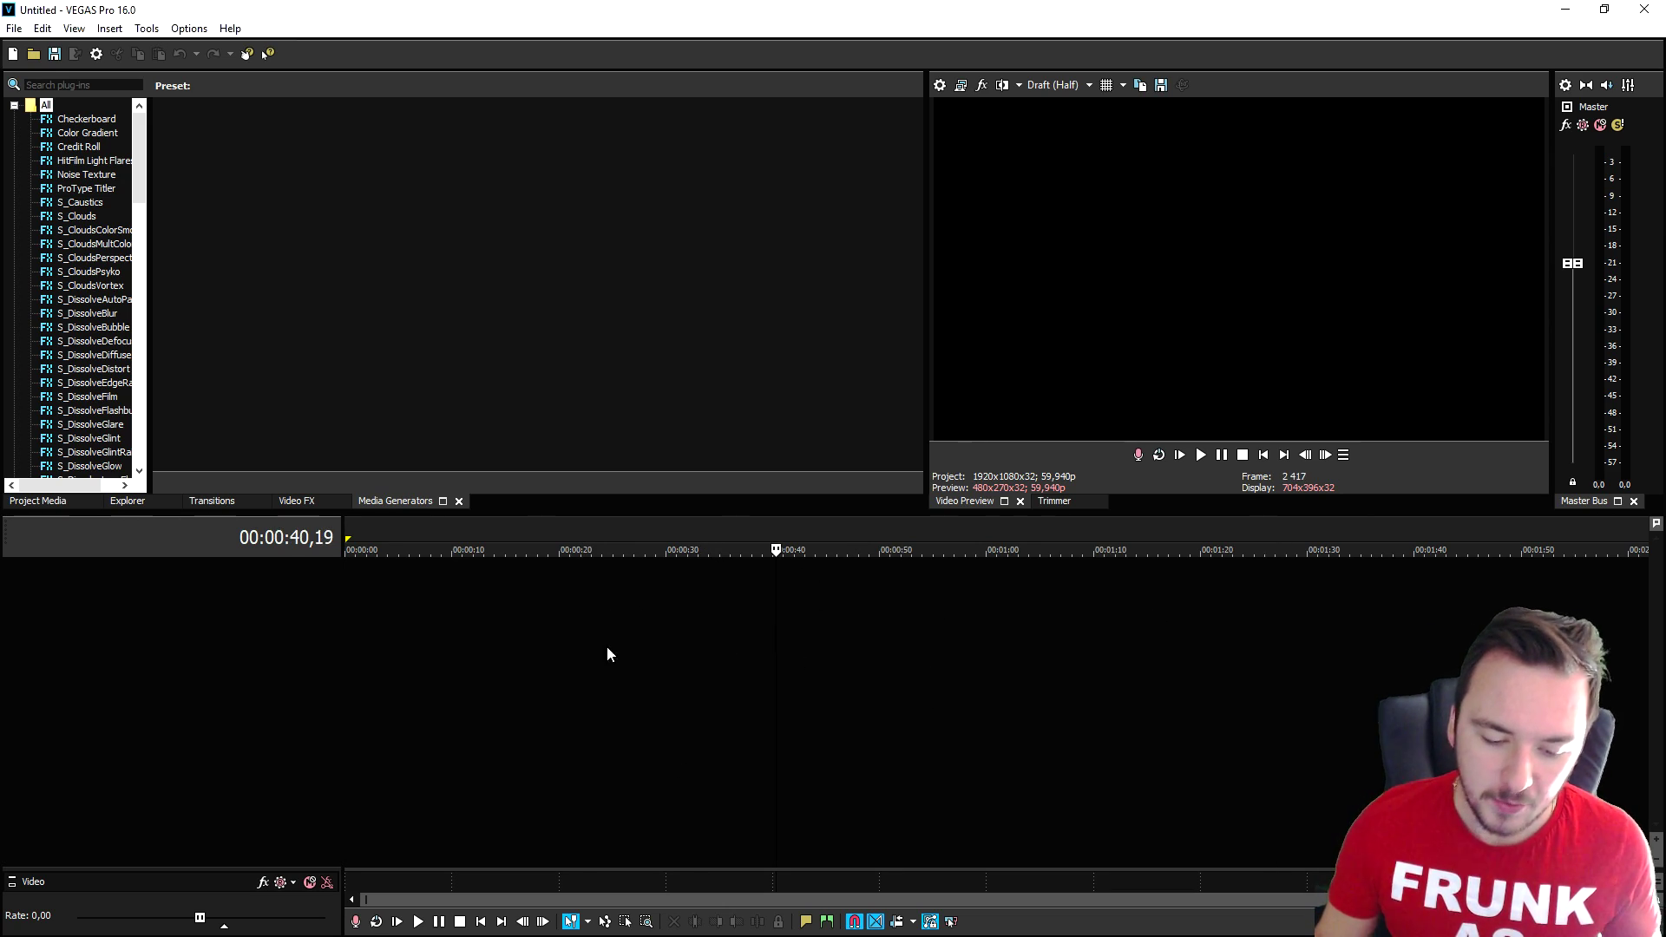
click(607, 653)
click(822, 653)
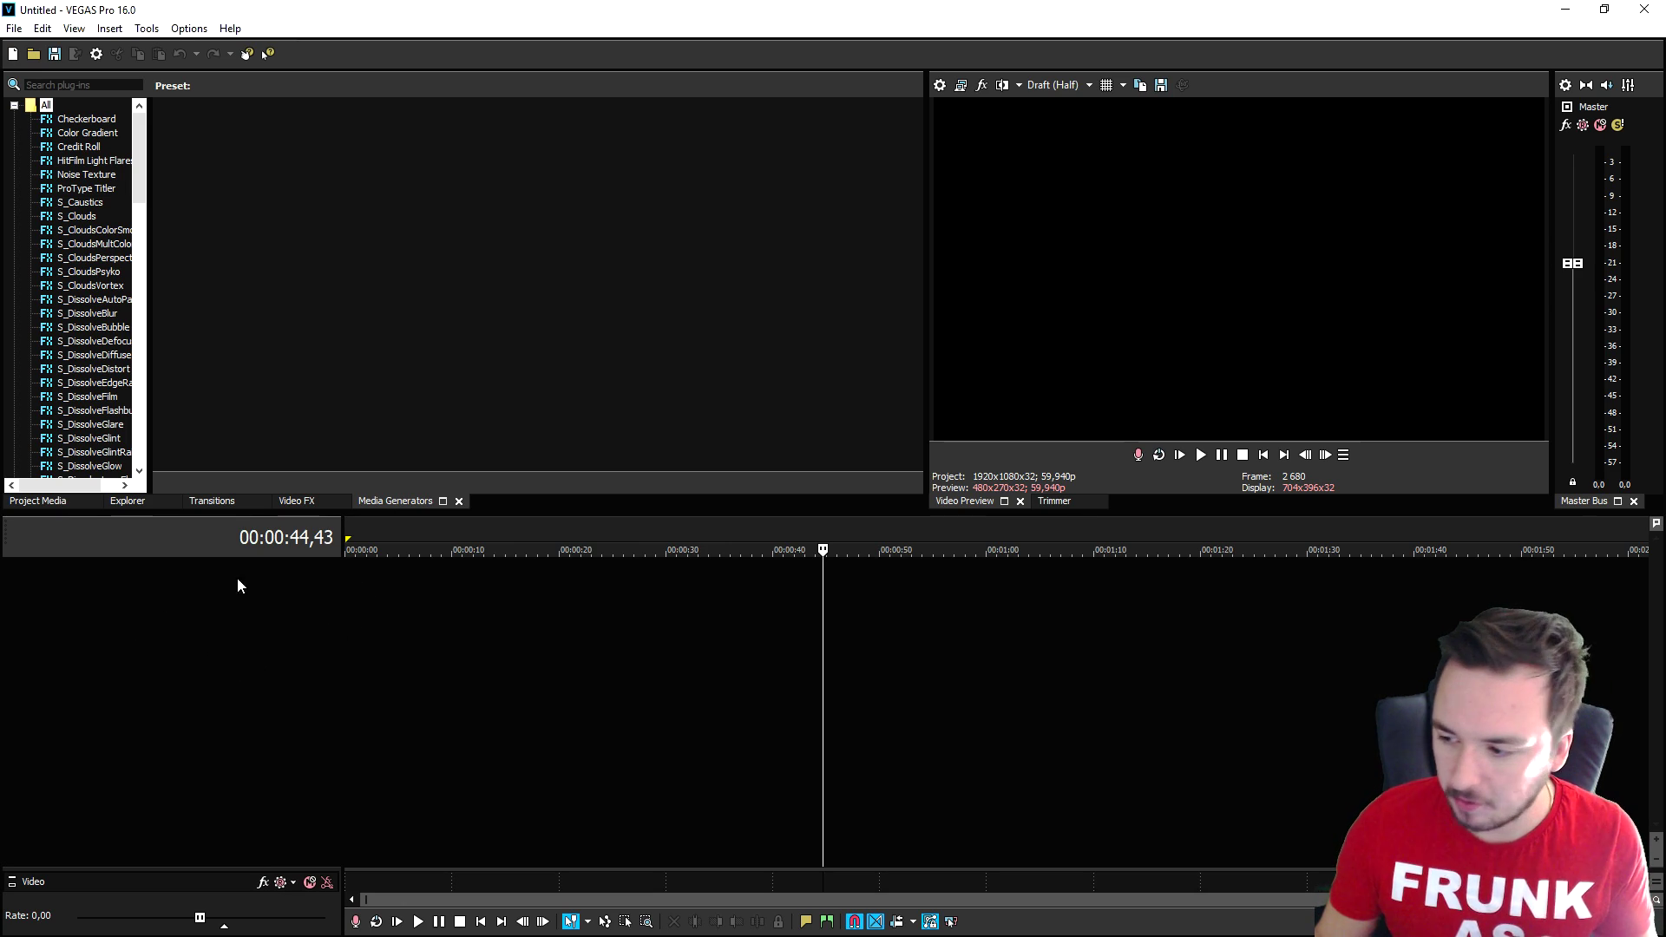
right_click(239, 606)
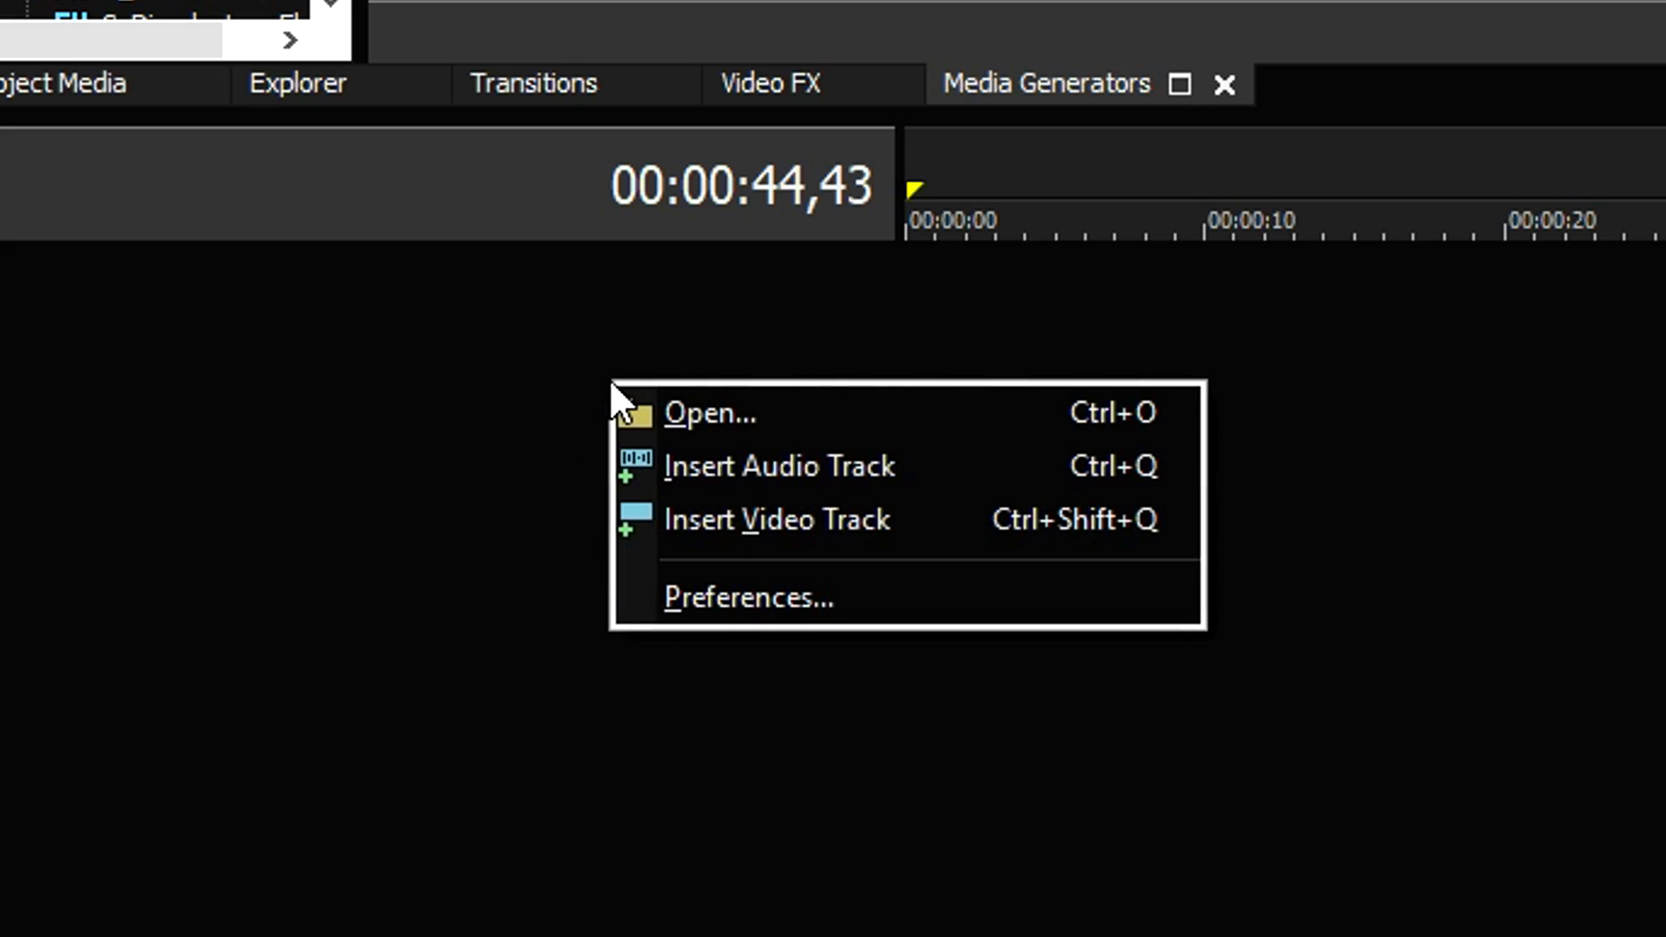
Step: Insert a video track and an audio track into the timeline
click(866, 521)
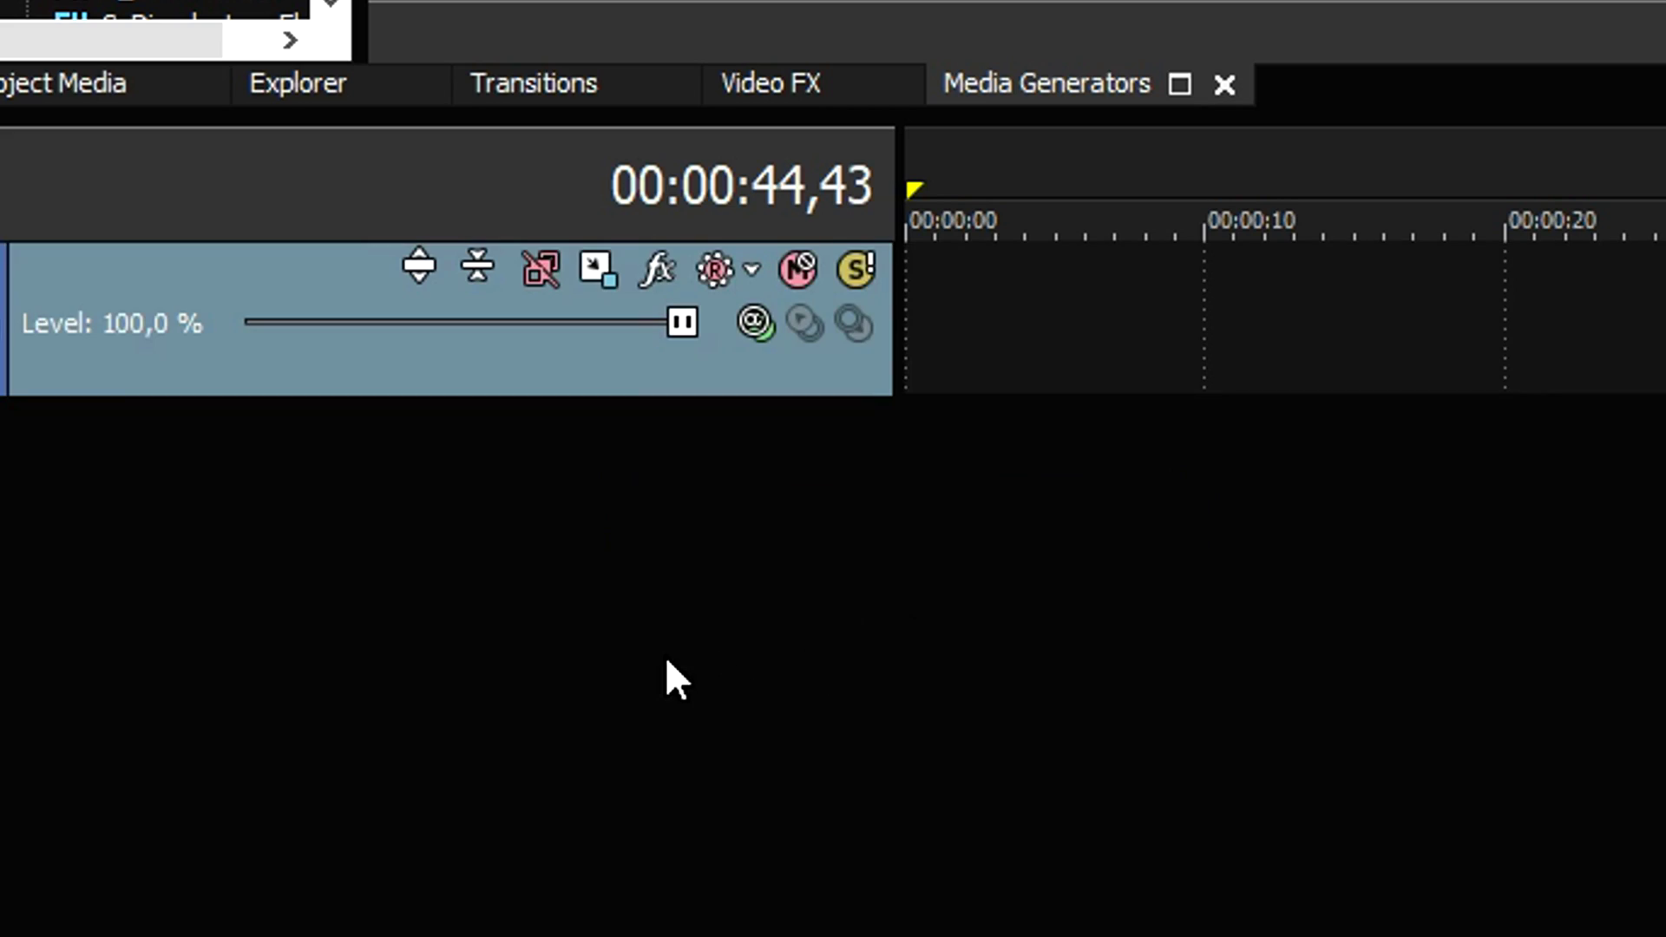
right_click(544, 463)
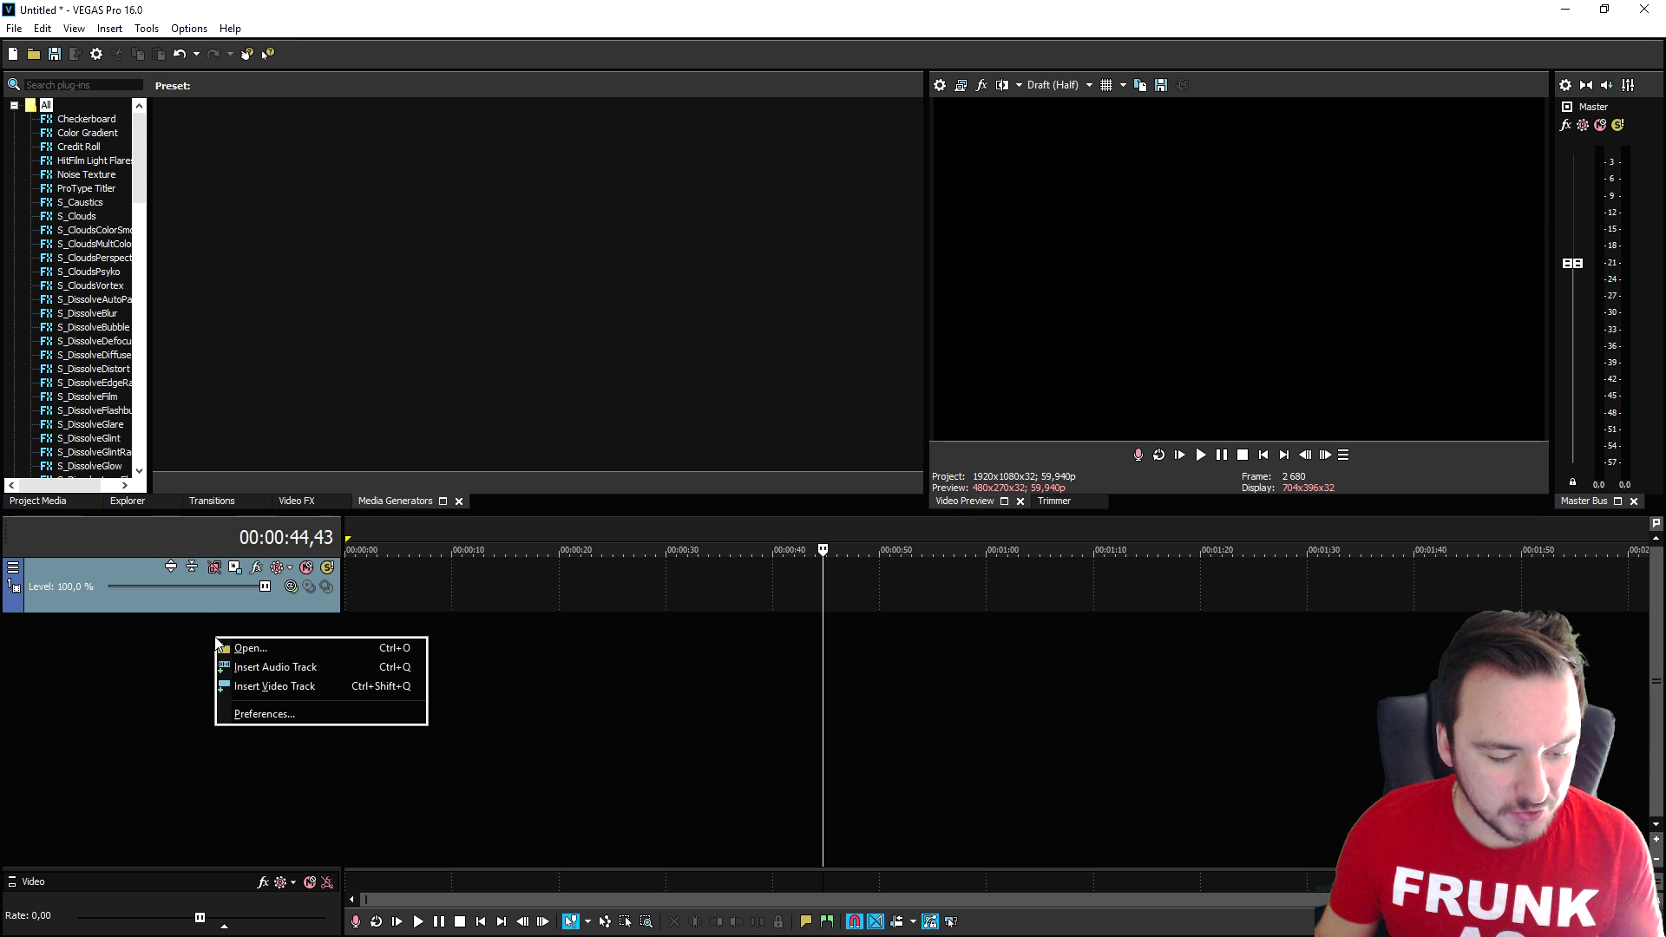
click(318, 666)
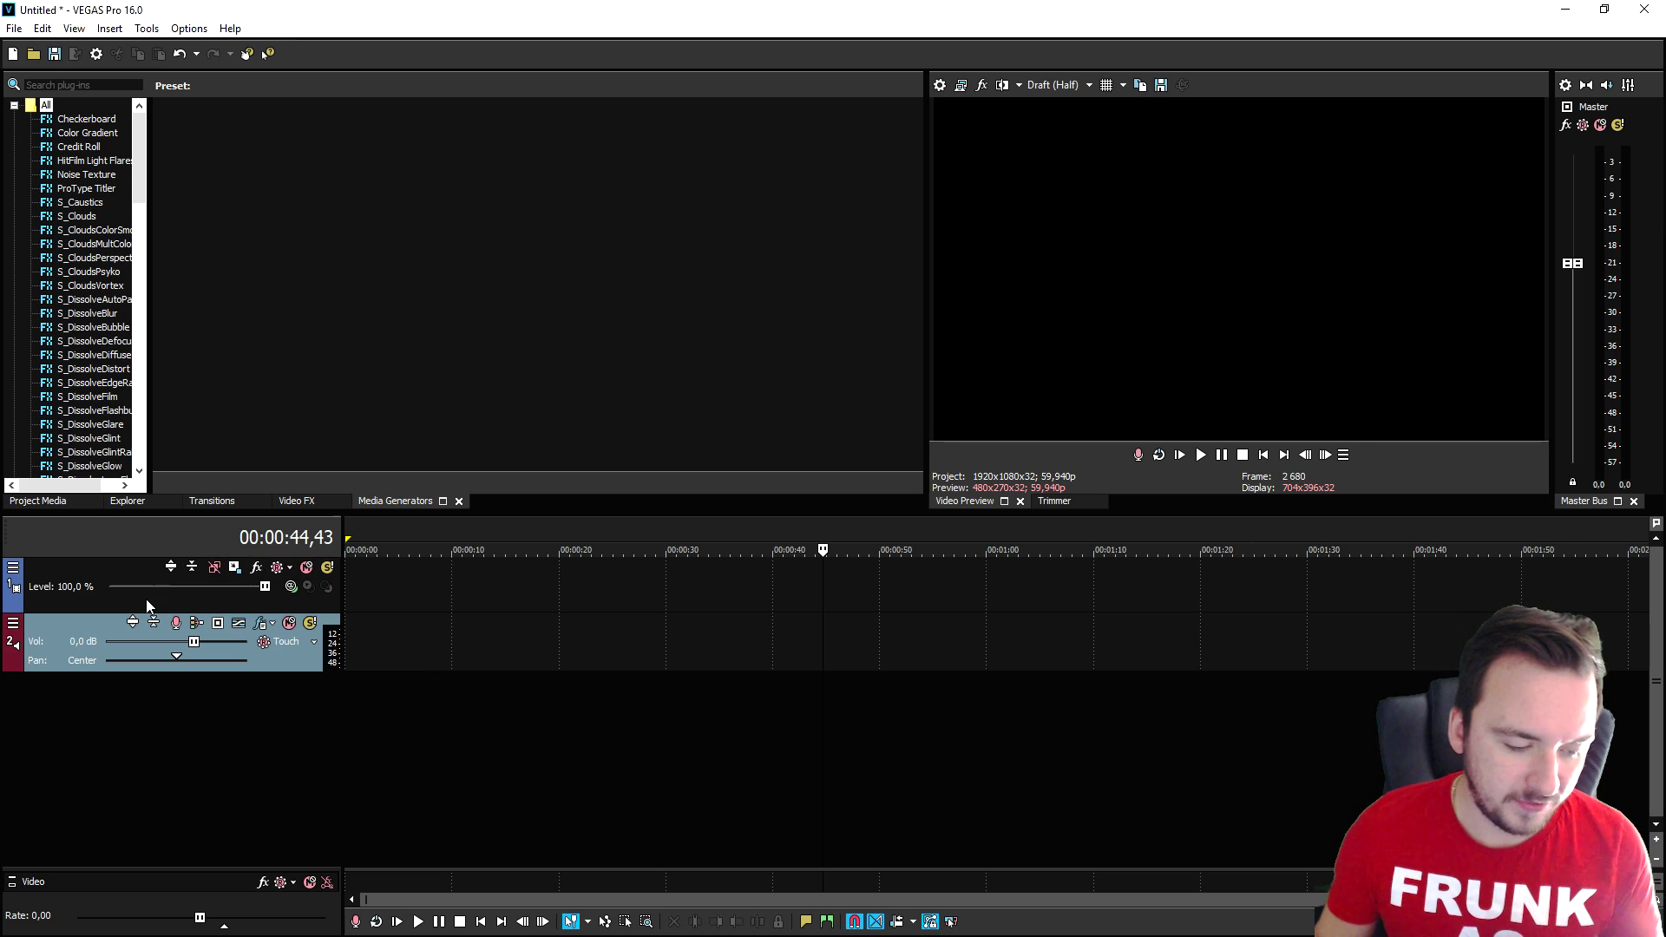
Step: Show all header controls on both the video and audio track headers
click(15, 569)
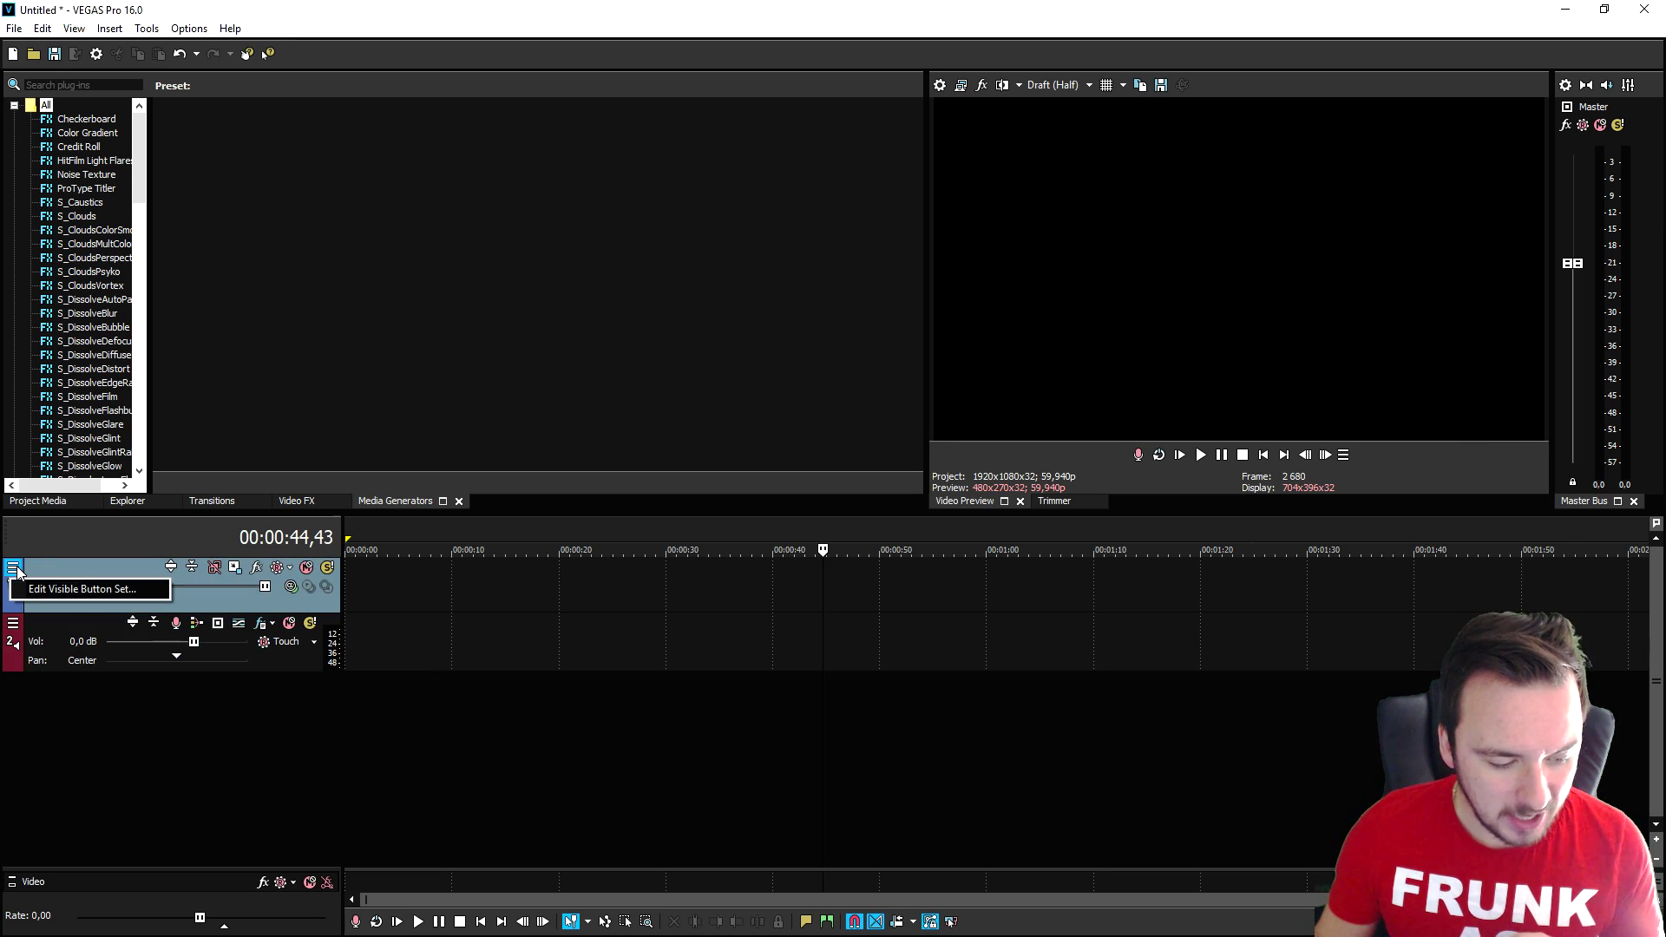
click(130, 589)
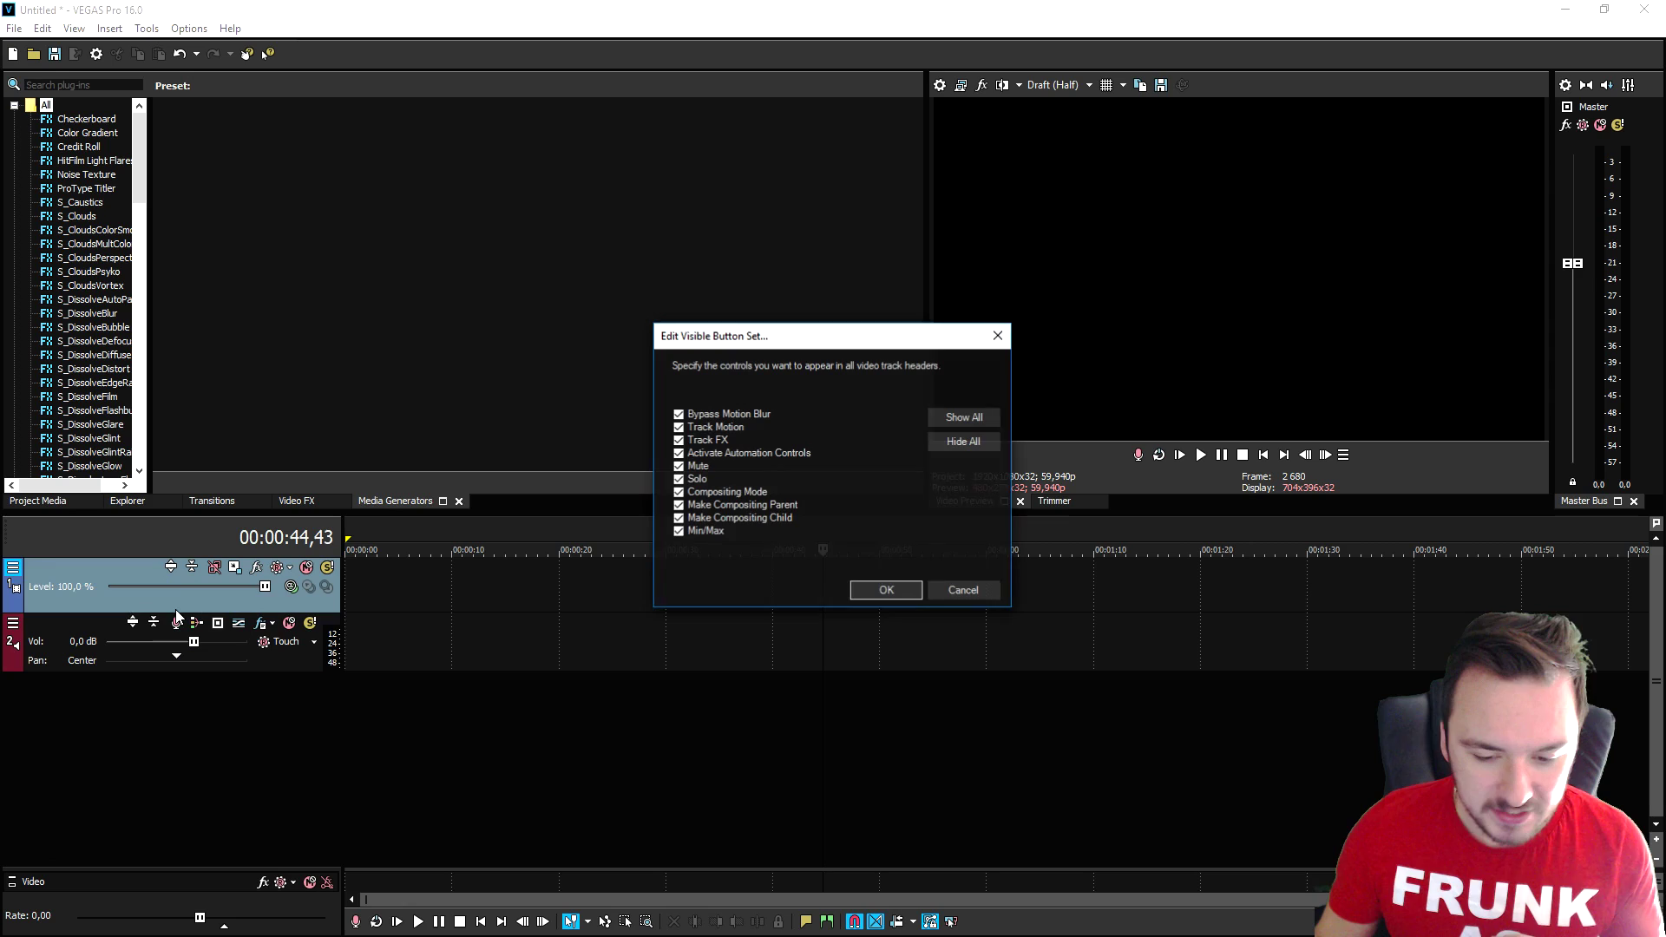
click(949, 418)
click(893, 591)
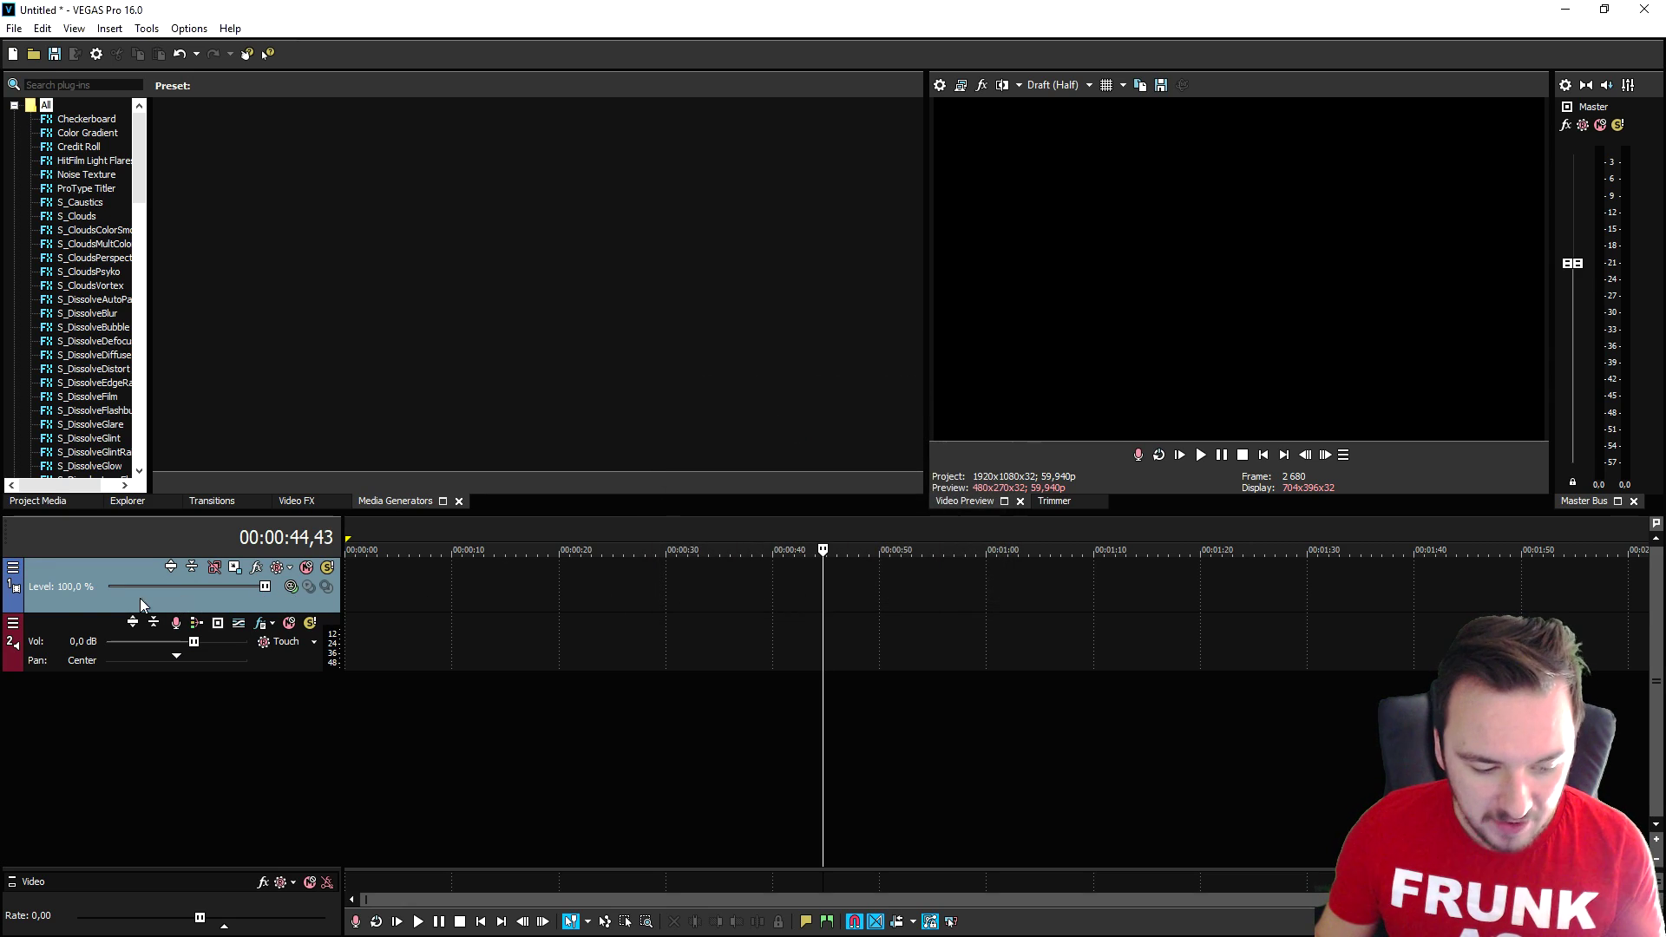
click(13, 623)
click(121, 644)
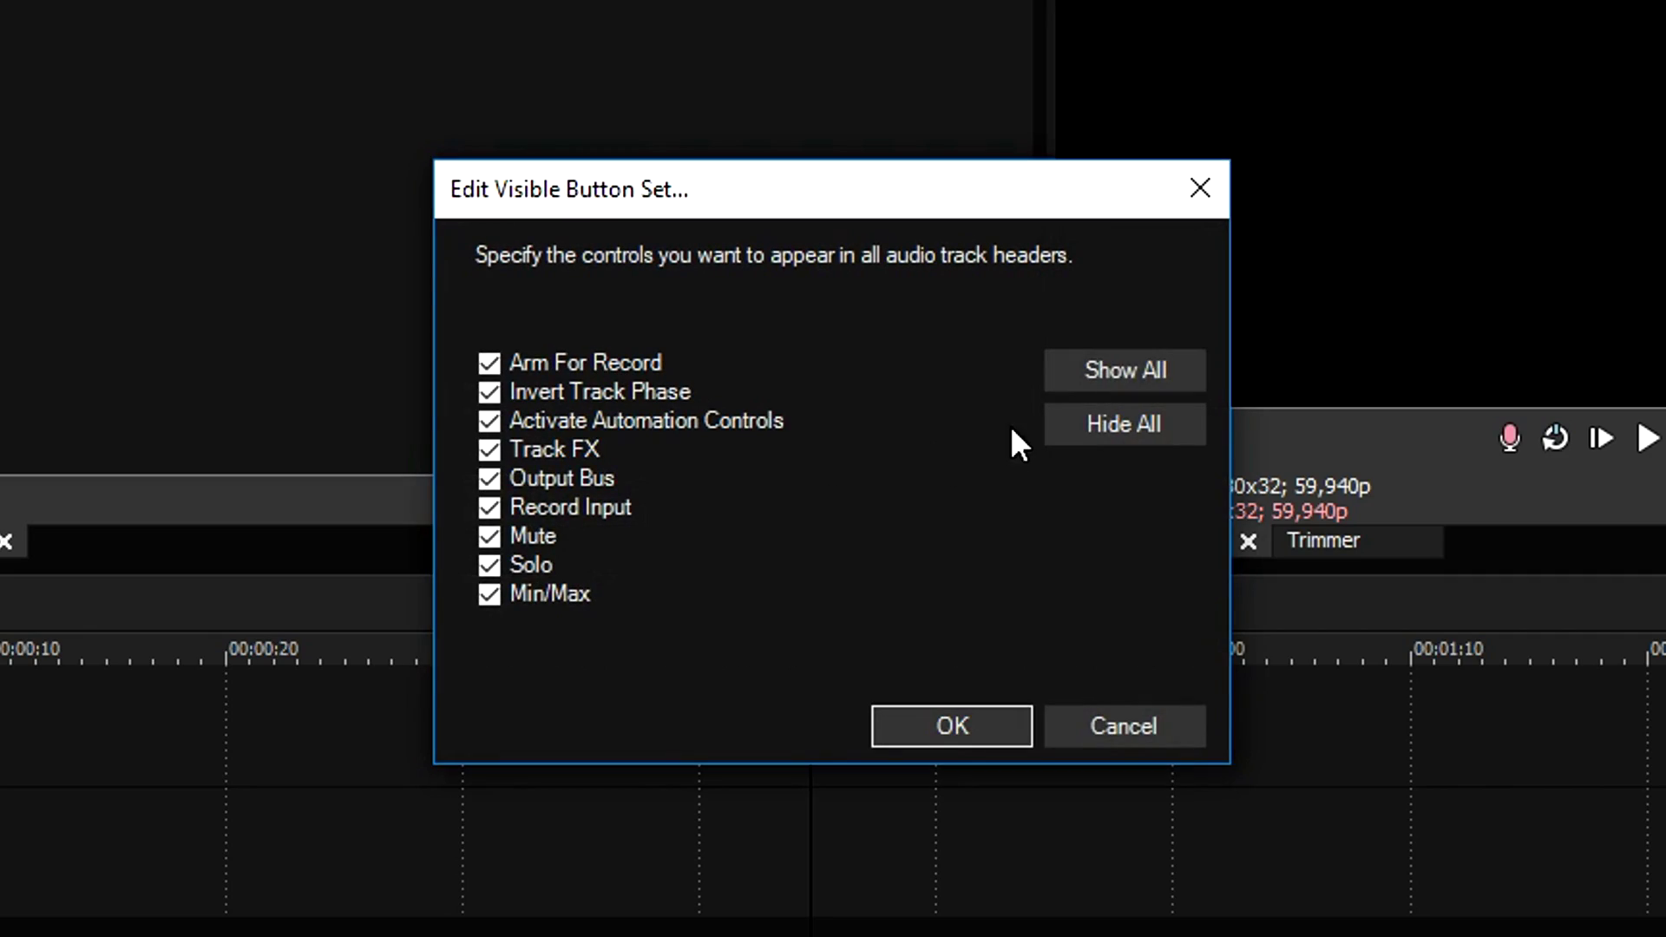
click(952, 725)
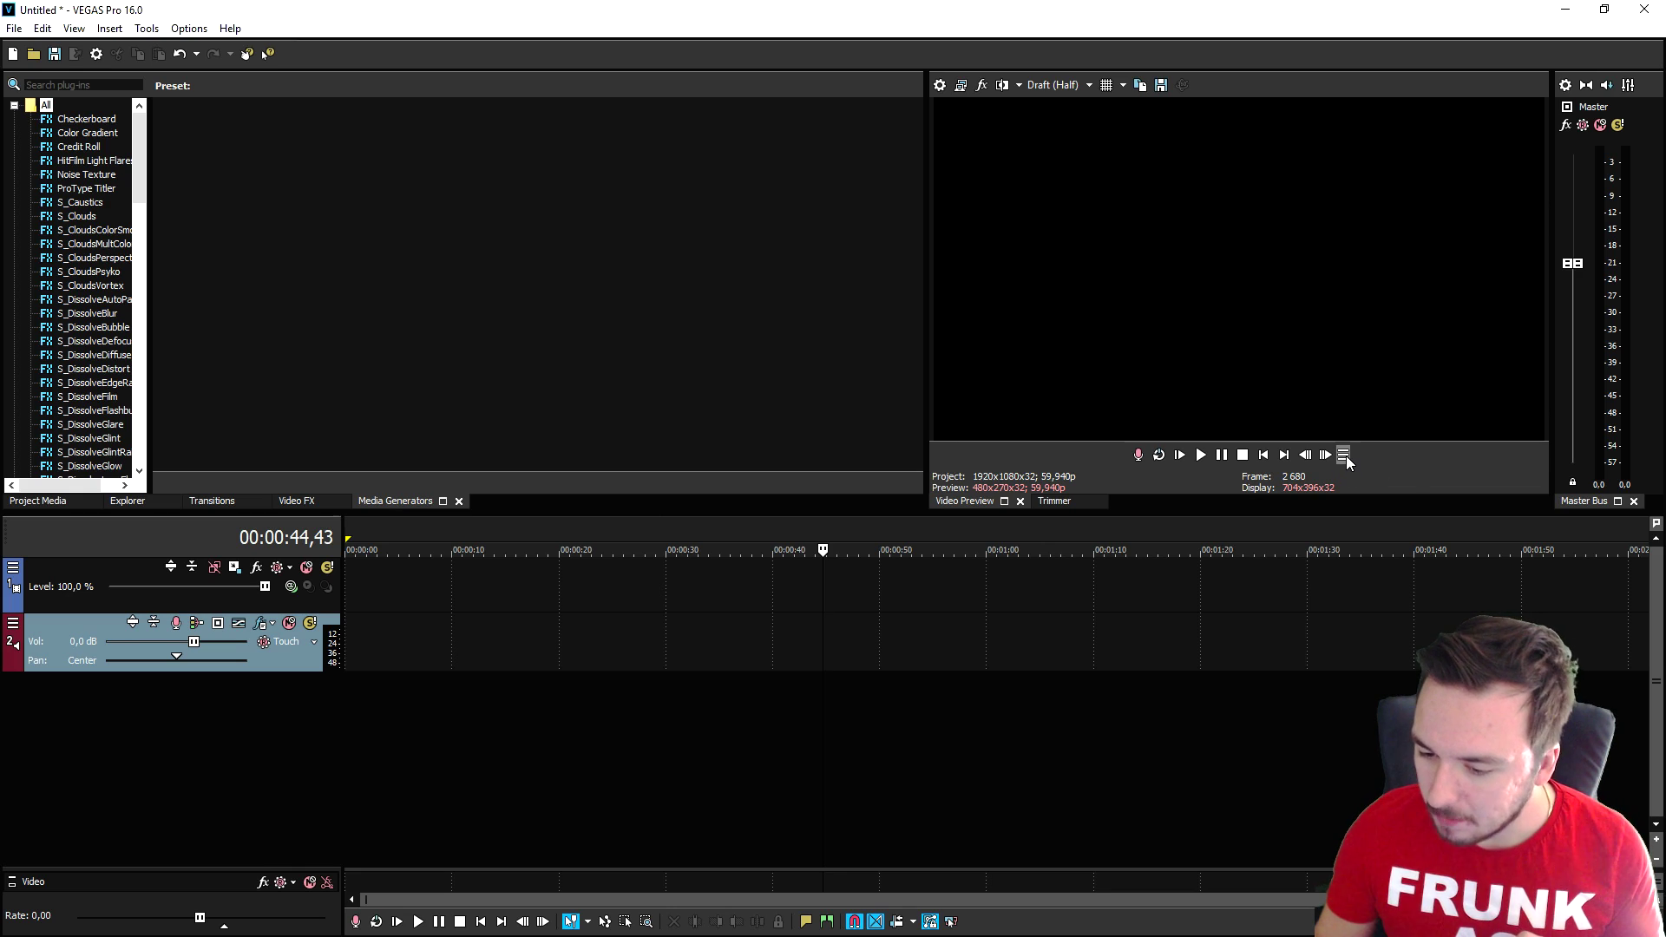
Step: Confirm the preview's control visibility settings and show the Project Media window
click(1344, 455)
click(908, 587)
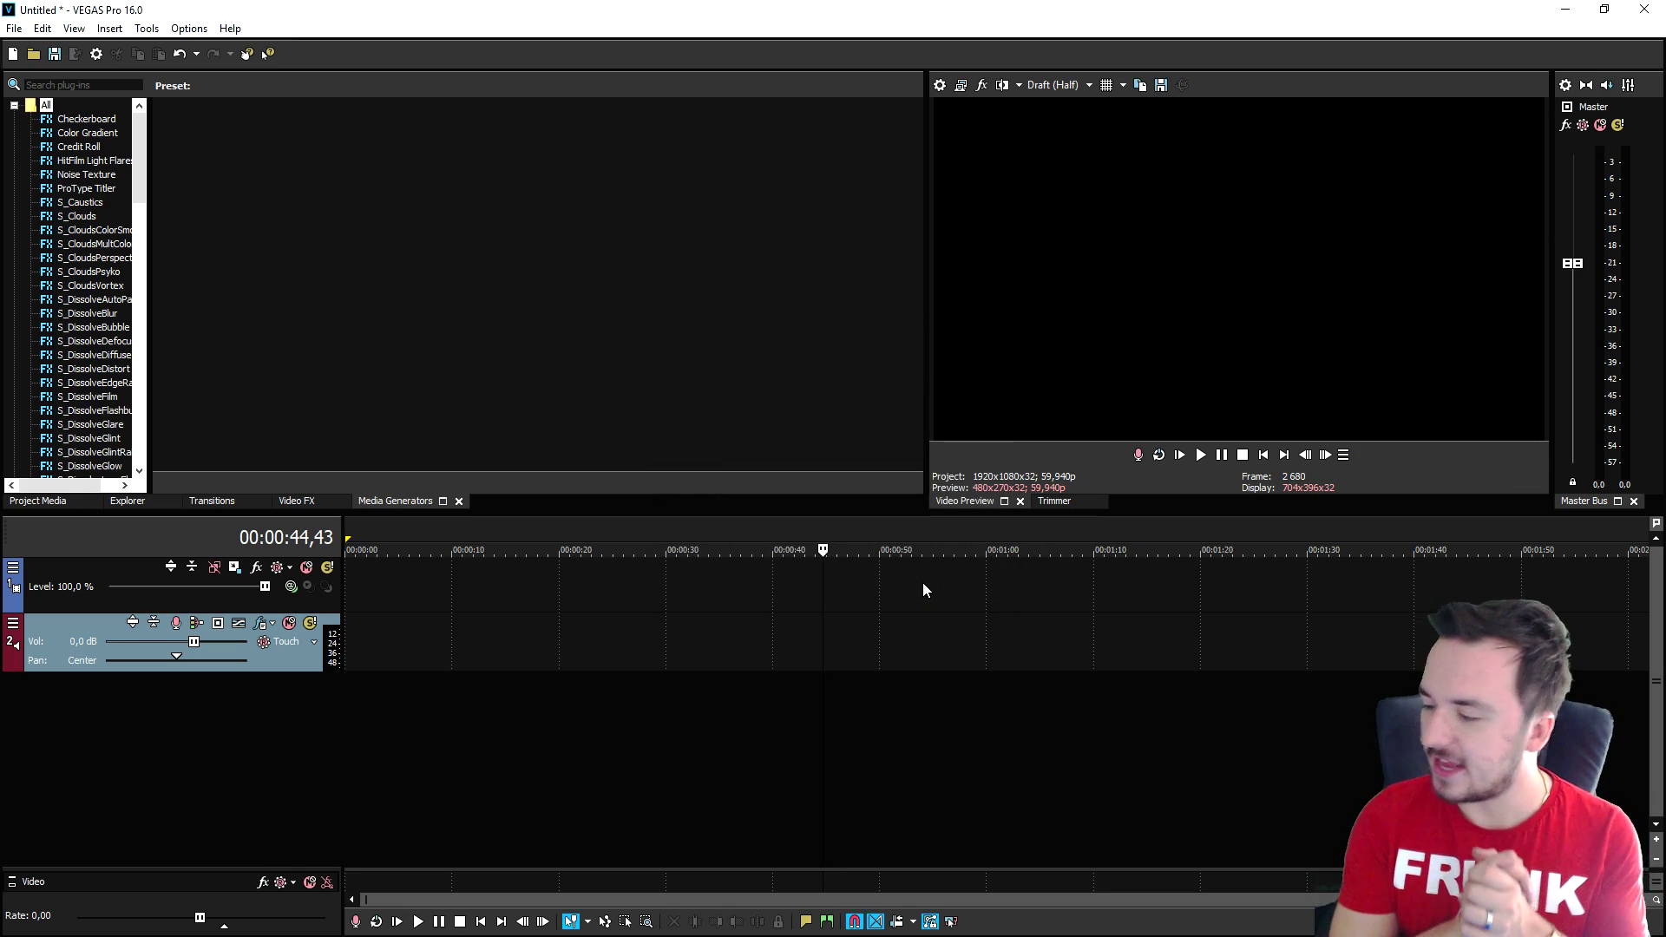
click(44, 503)
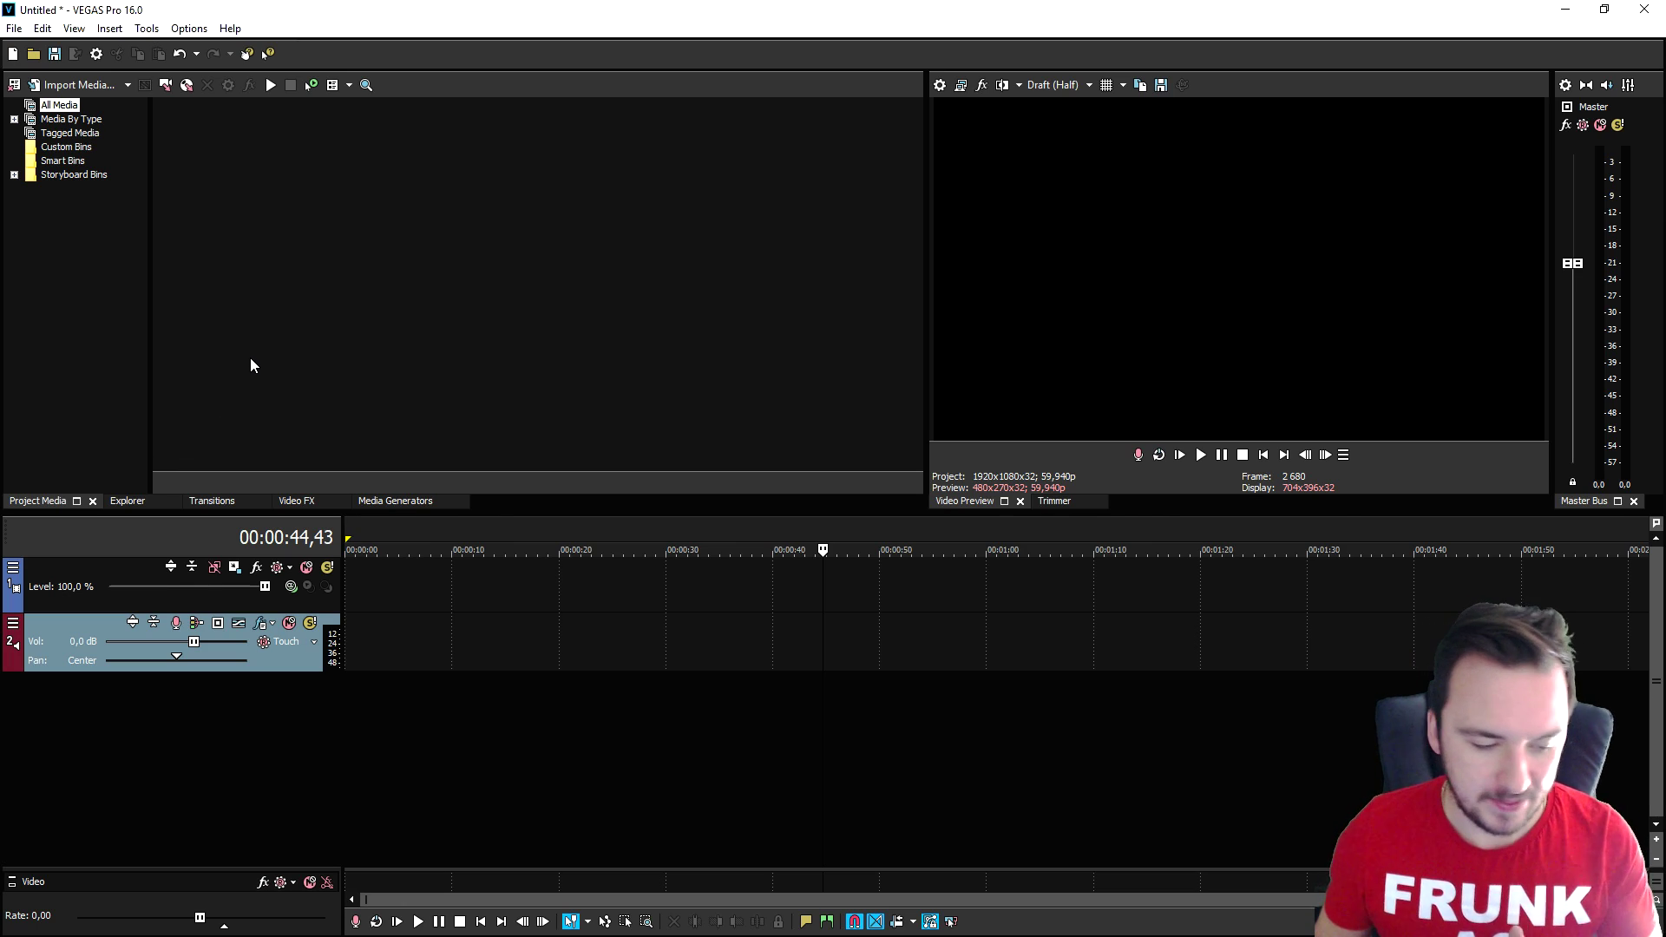
Step: Switch to the Explorer browser, then bring up the Transitions list
click(115, 502)
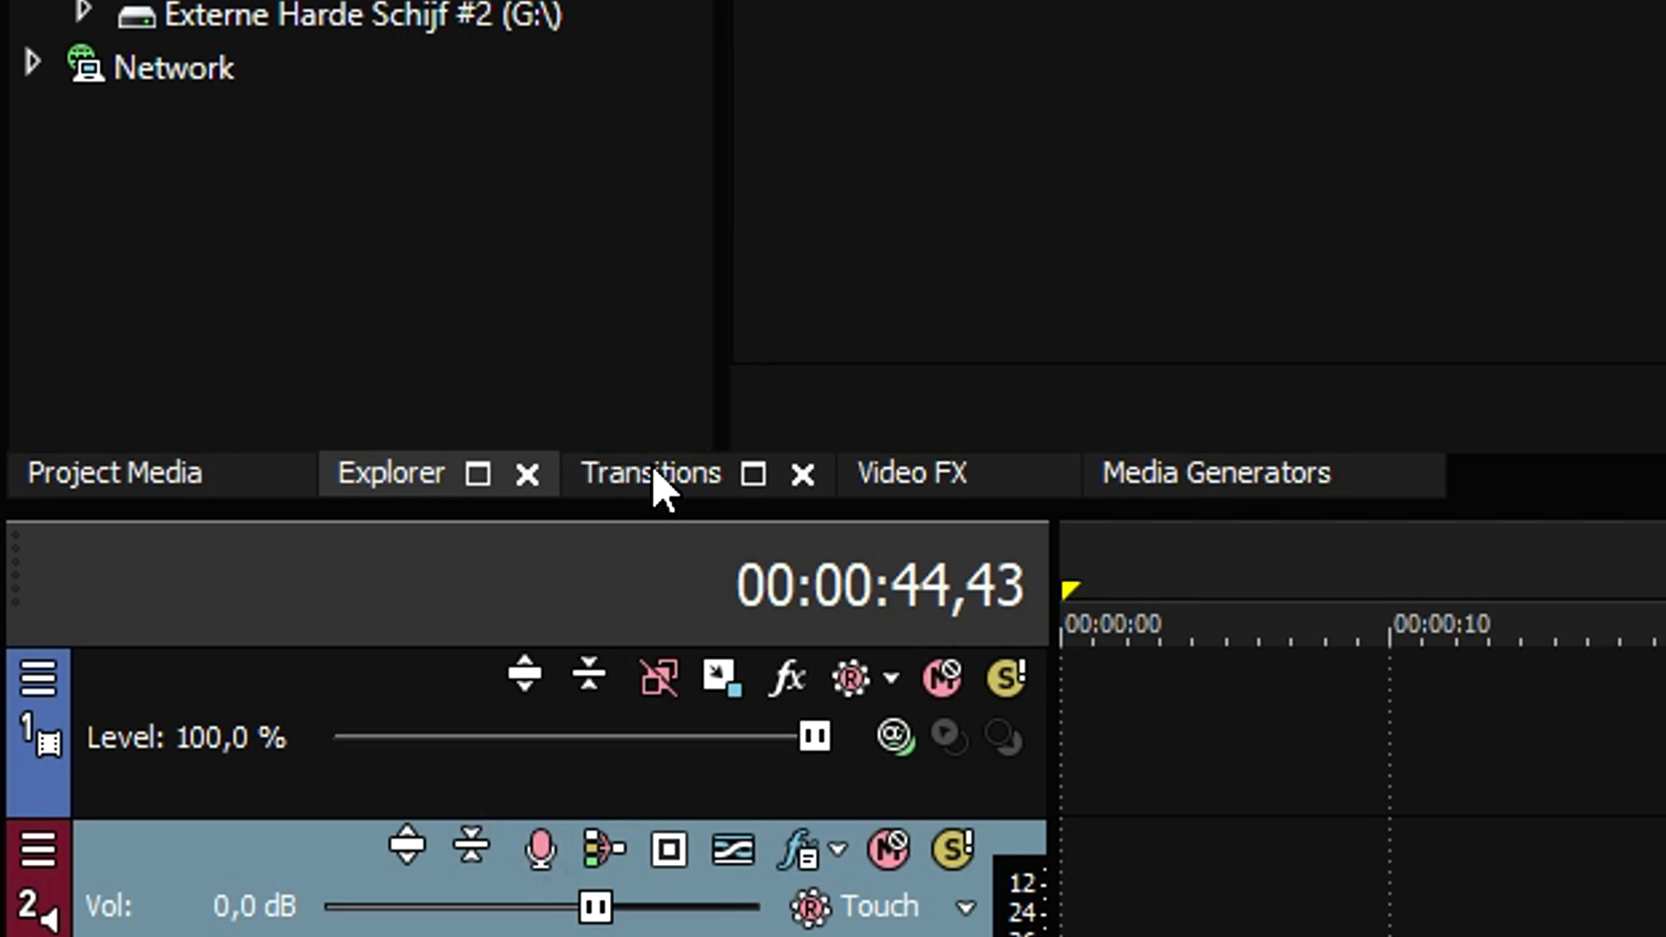
click(657, 484)
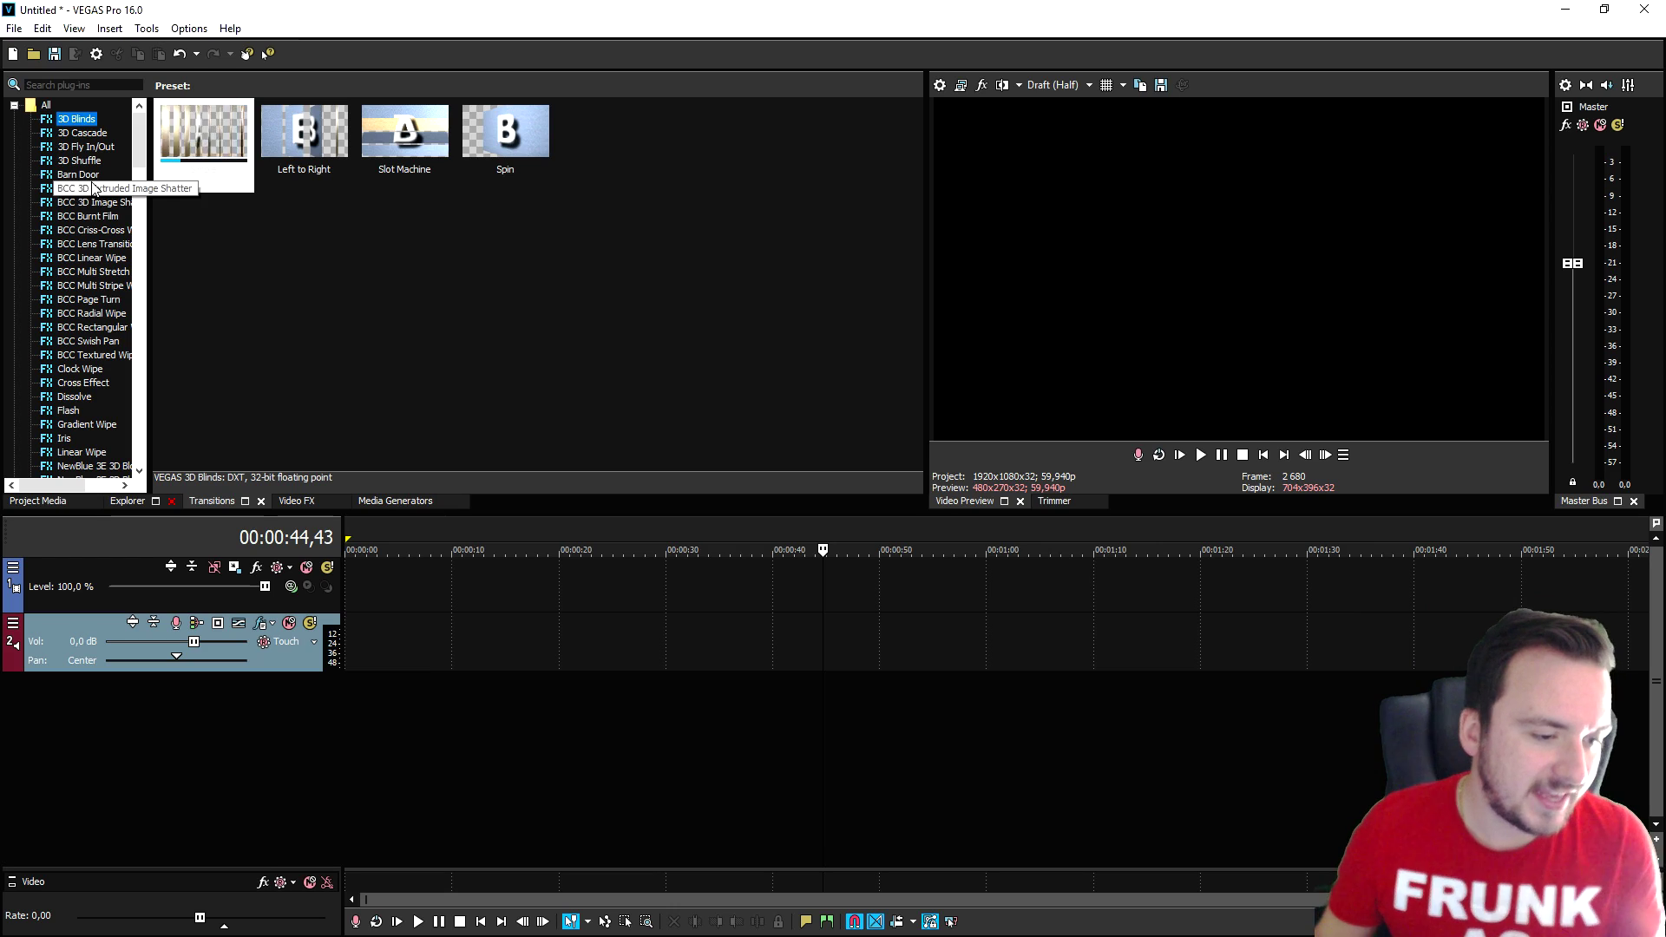
Step: Preview BCC Rectangular Wipe, S_DissolveDistort and Page Loop, then show the Slide transition presets
scroll(95, 217, down, 5)
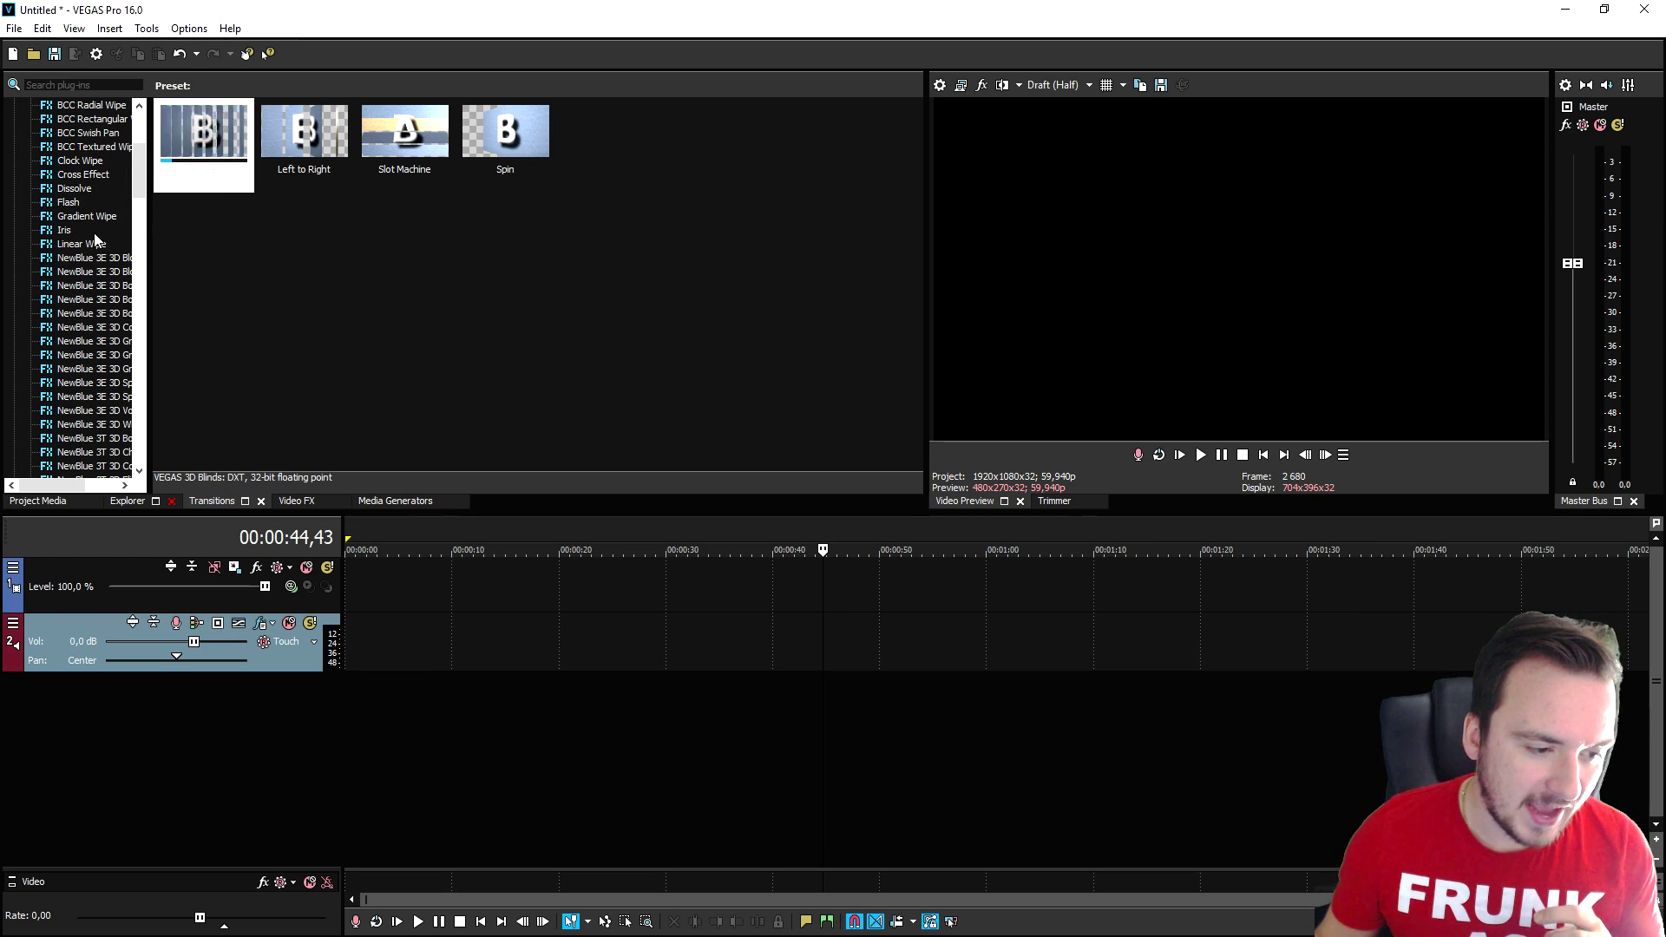
scroll(96, 234, up, 2)
click(93, 202)
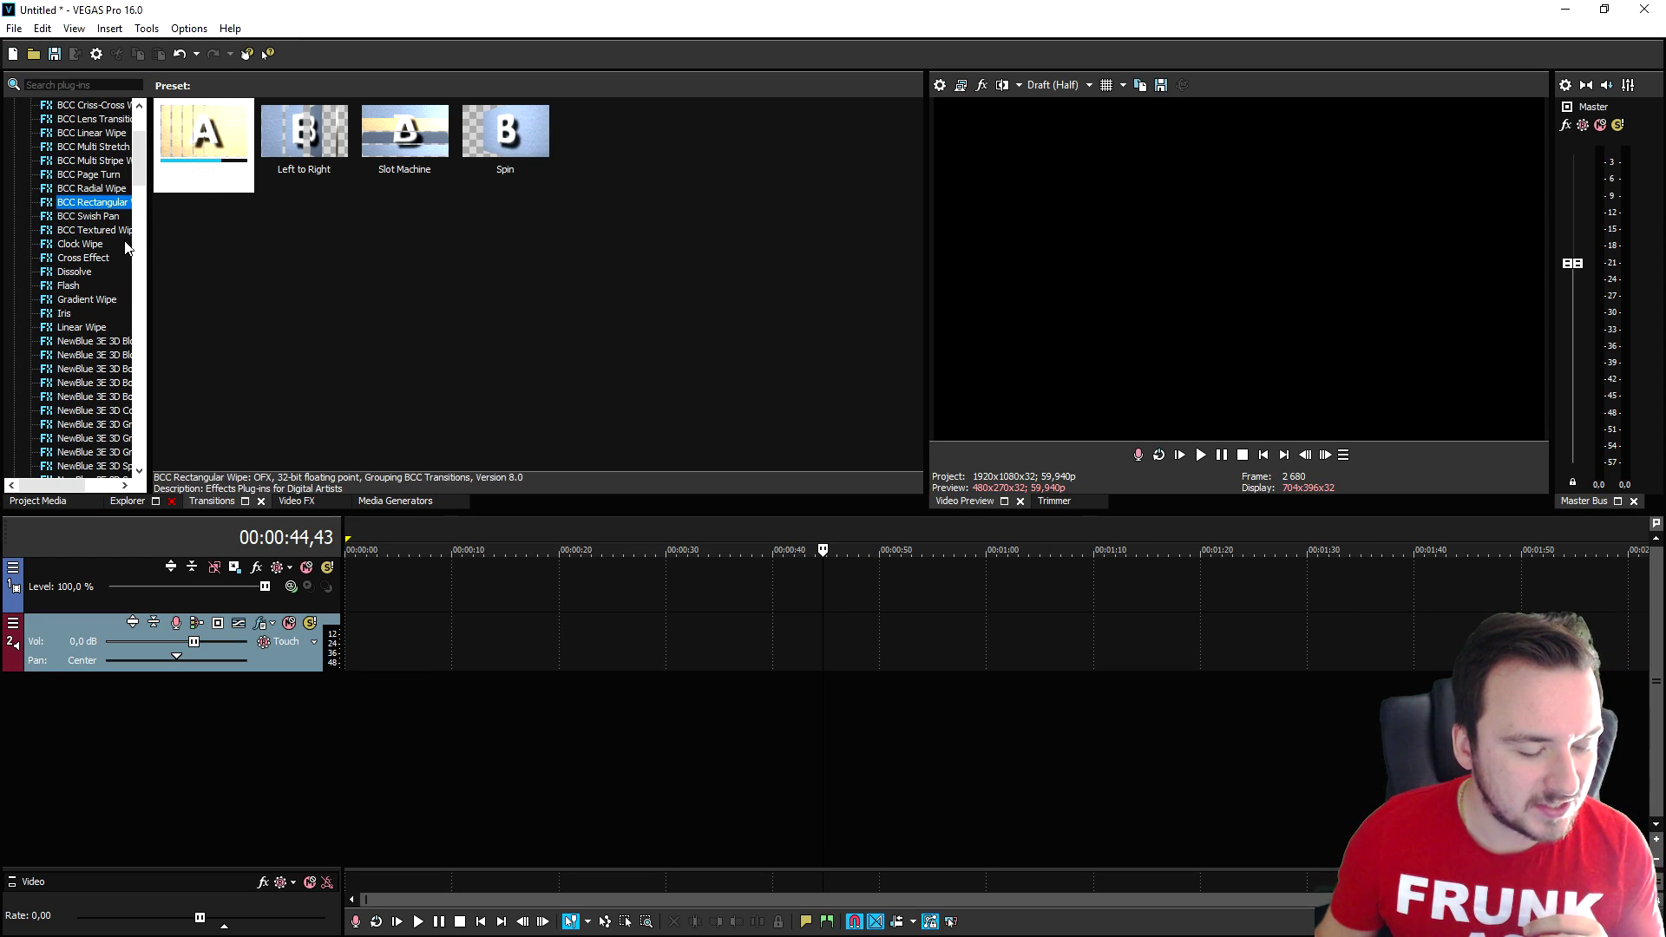
scroll(113, 252, down, 15)
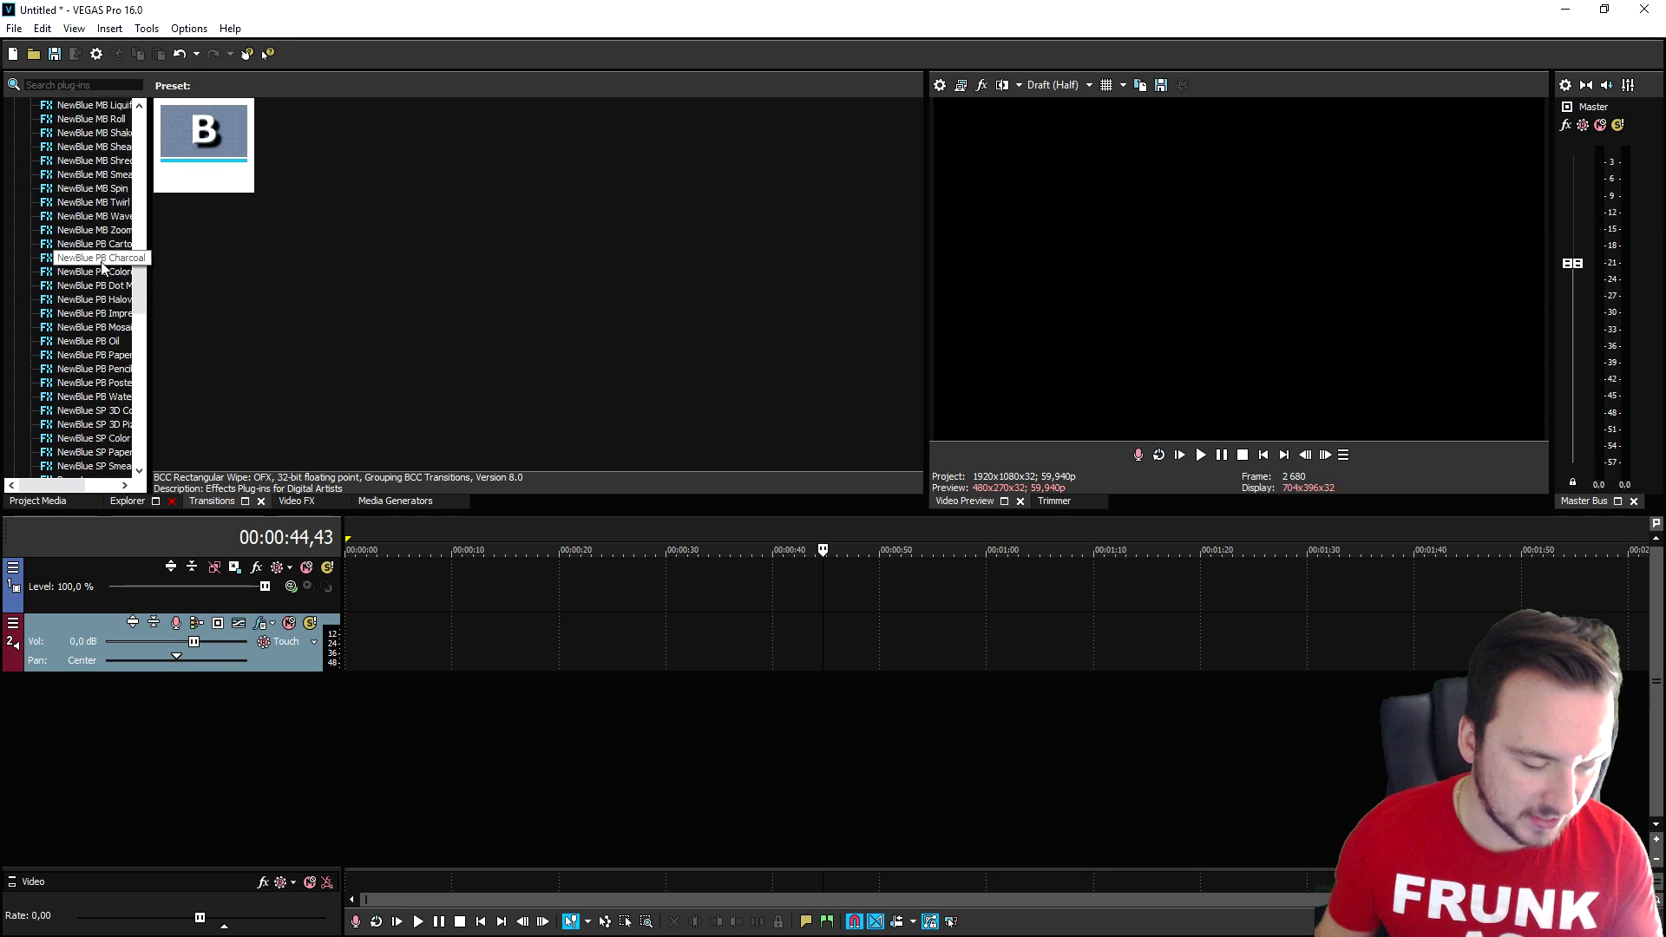
scroll(163, 421, down, 6)
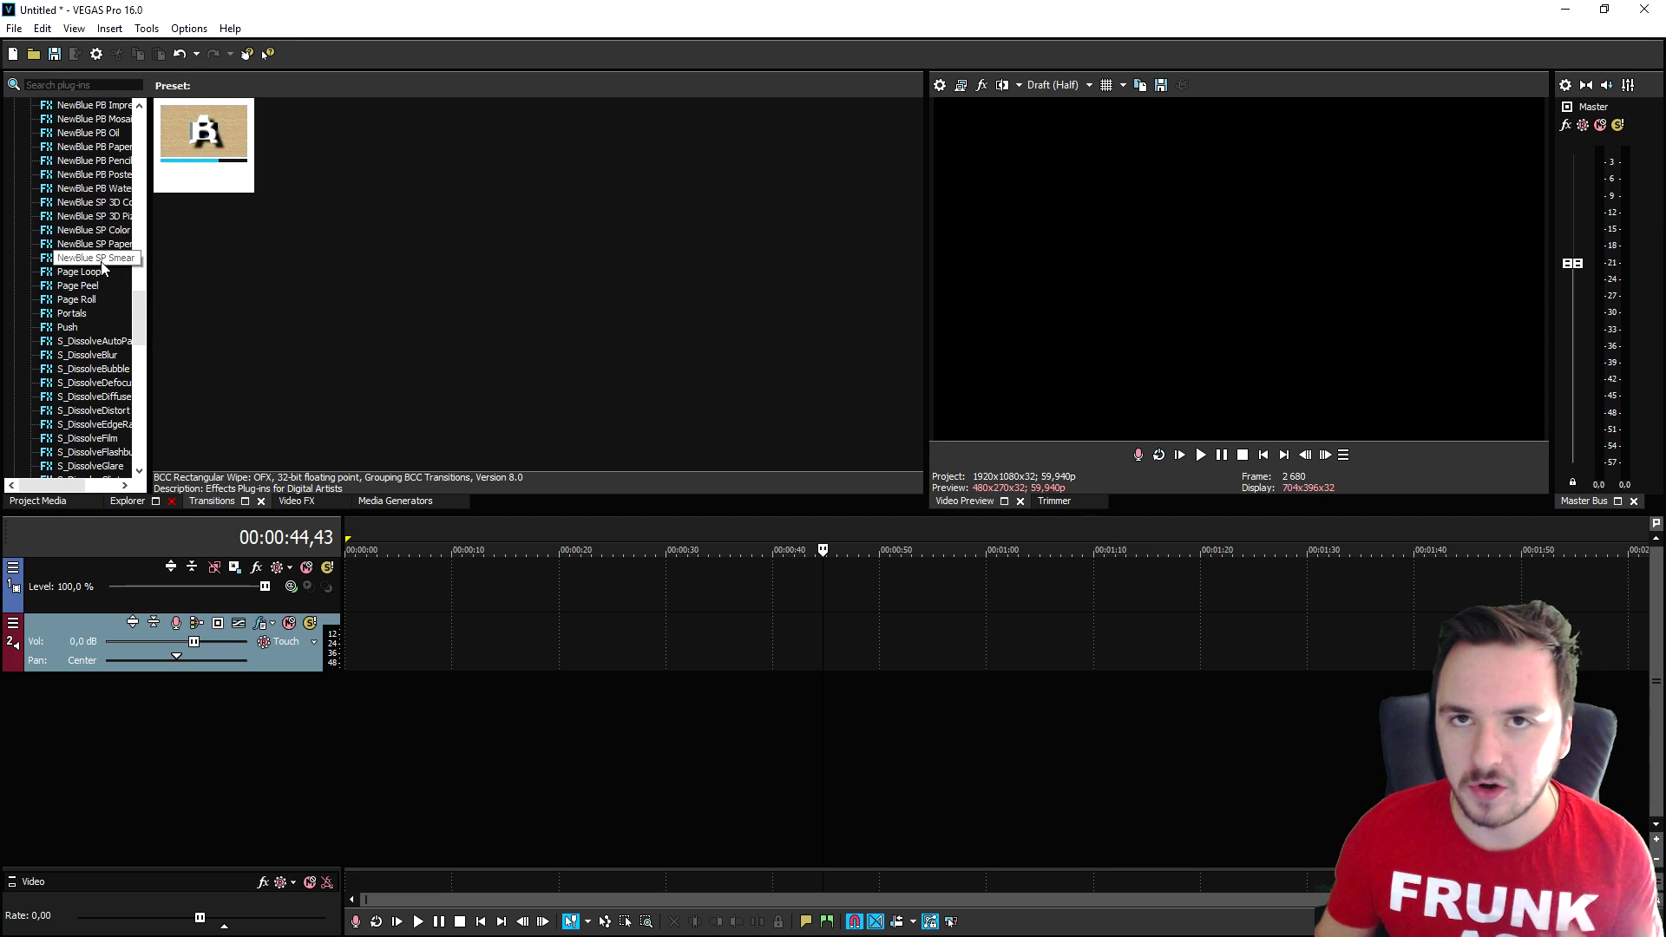
scroll(104, 260, down, 3)
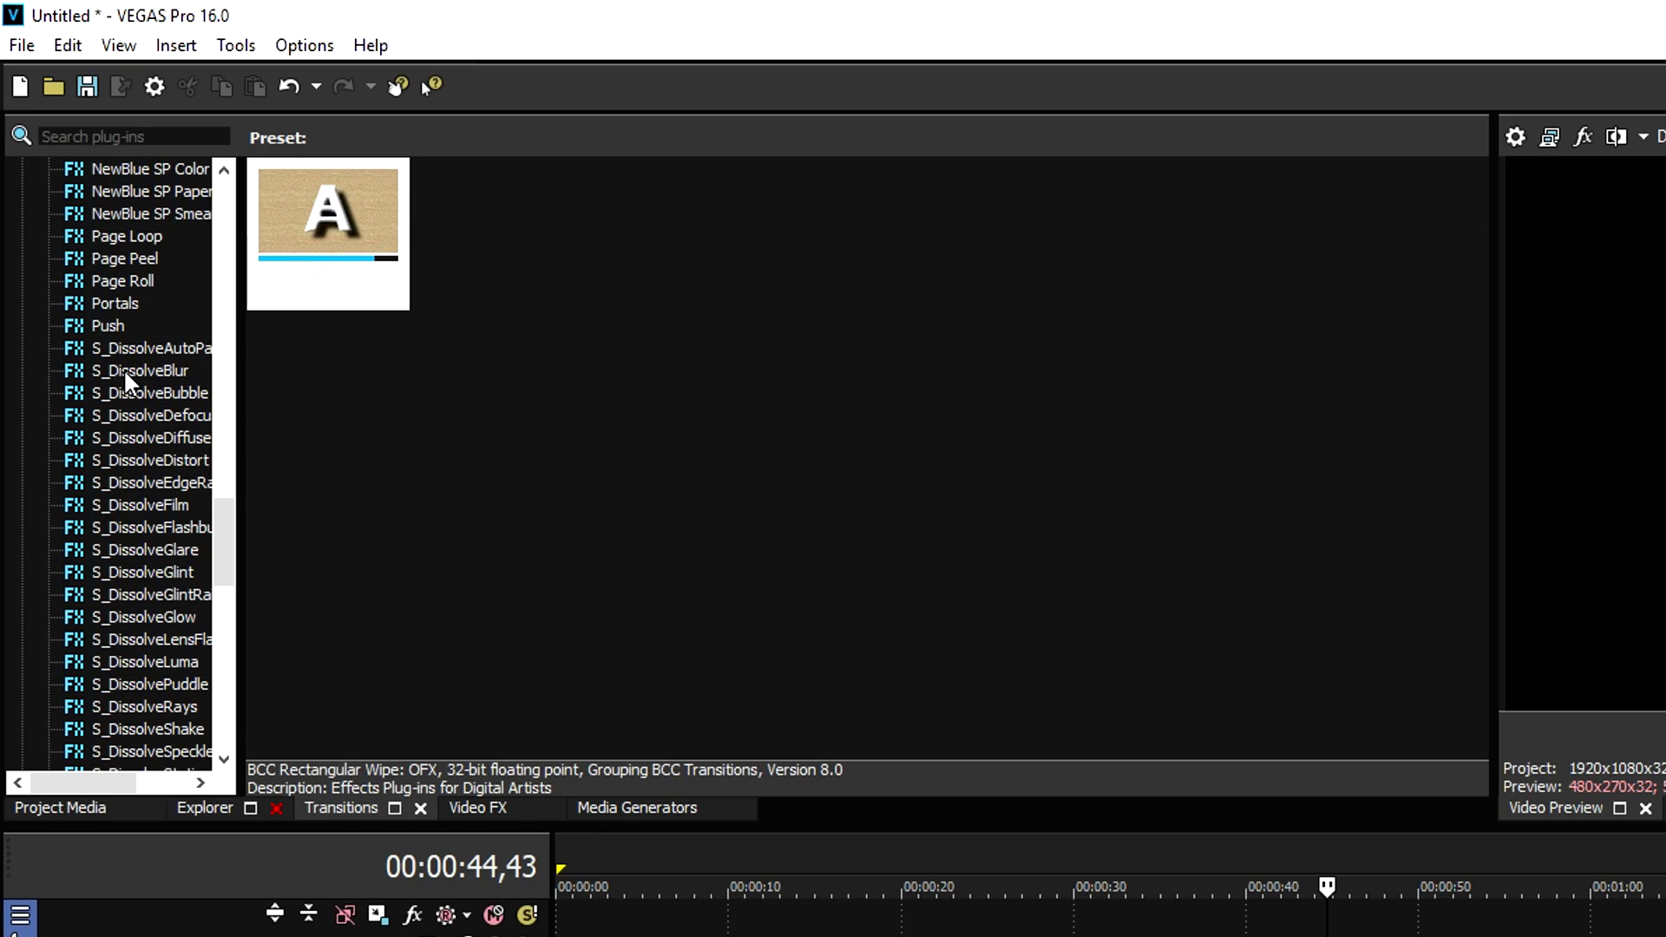
click(93, 285)
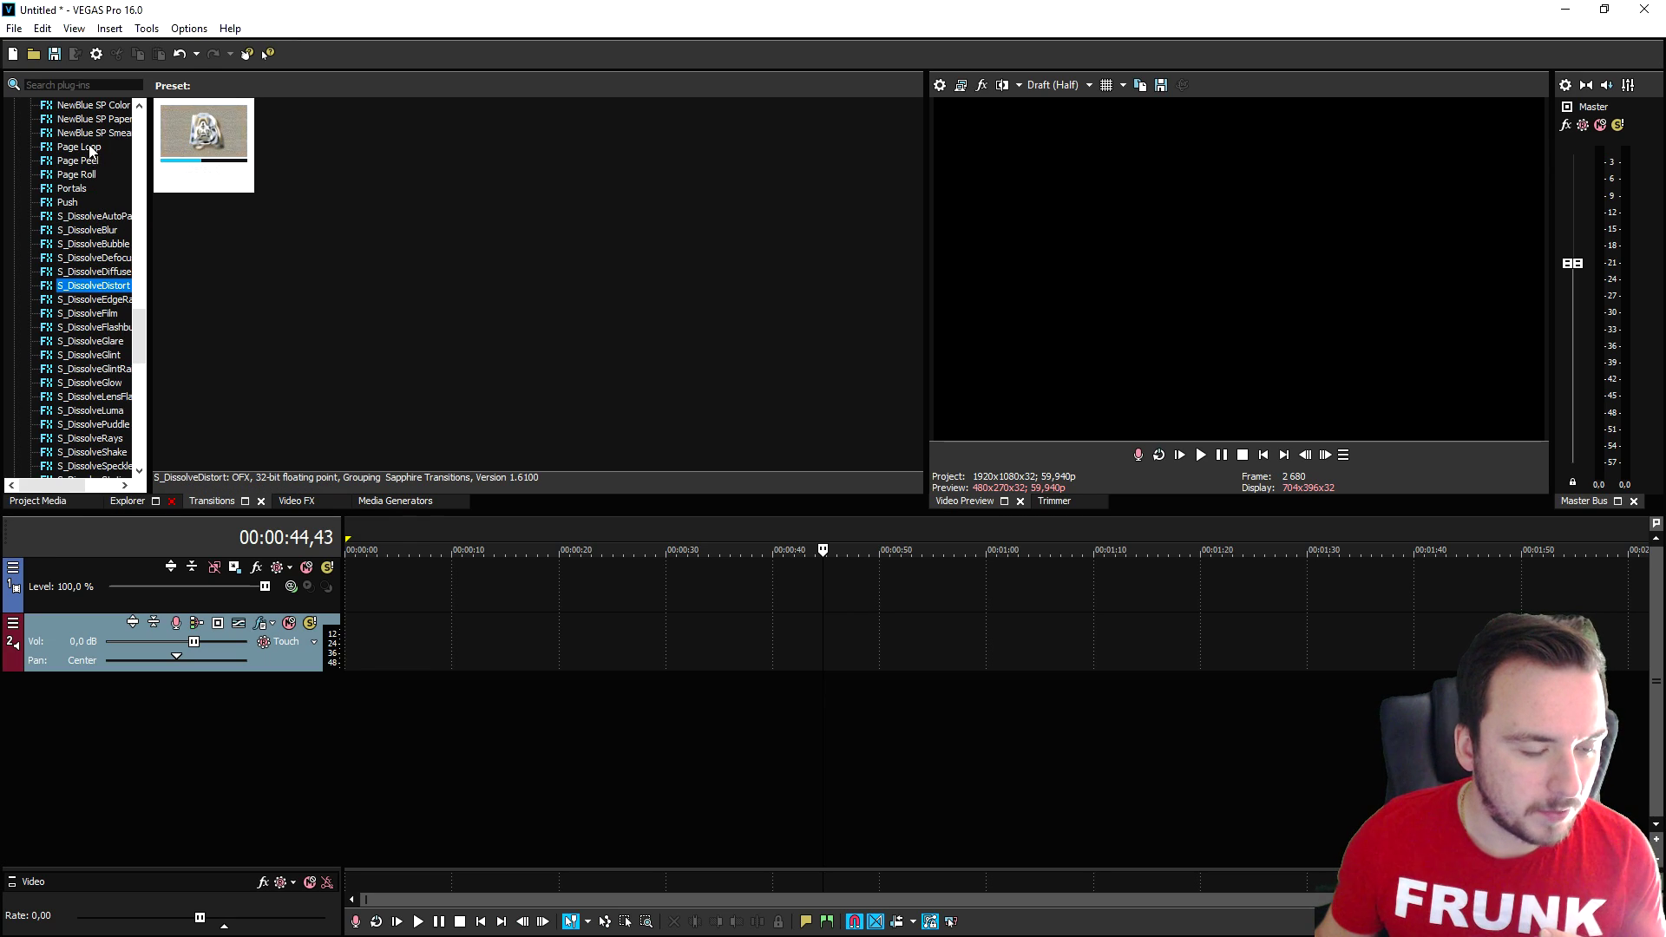
scroll(161, 406, up, 3)
click(90, 272)
scroll(90, 276, down, 15)
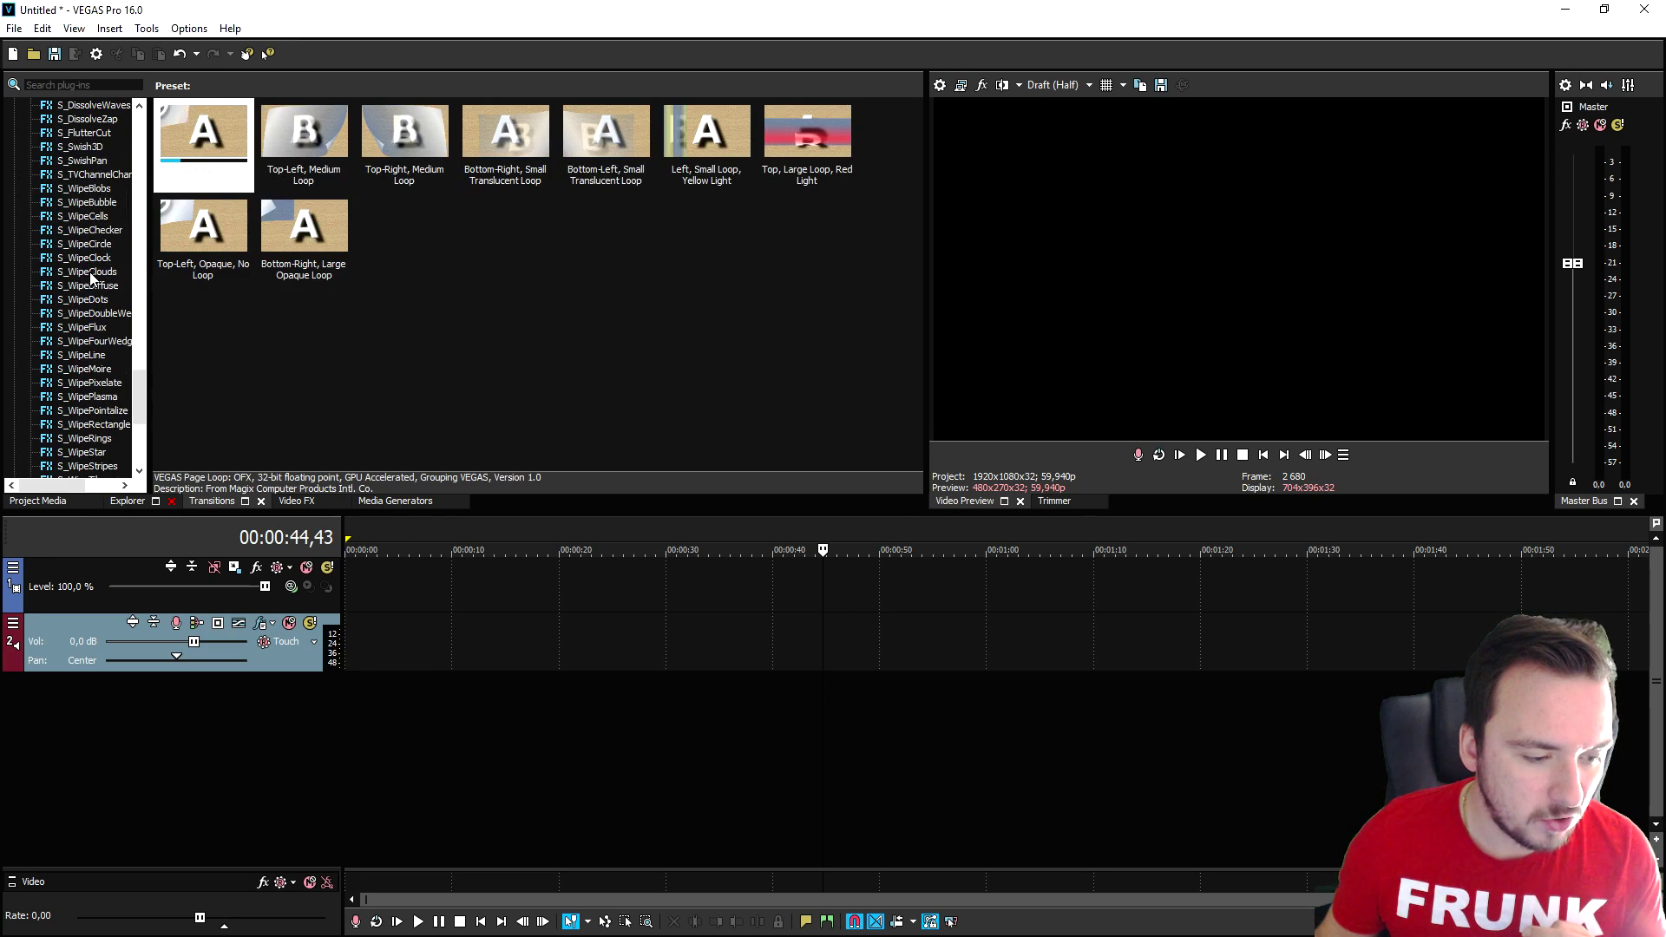
click(69, 299)
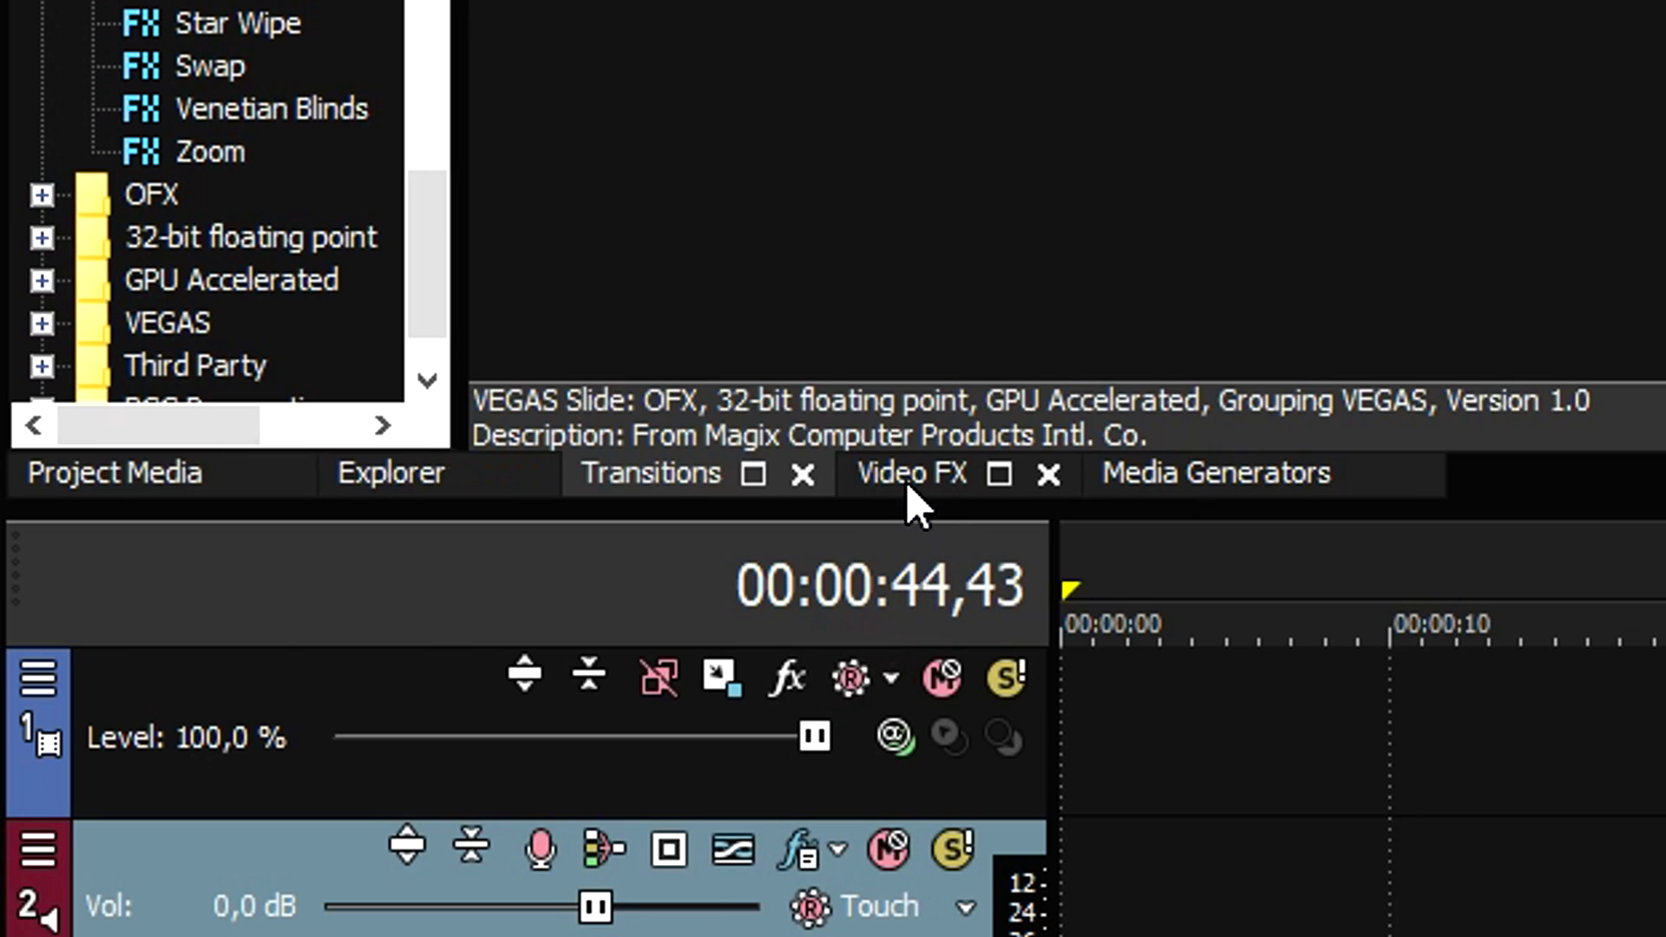
Step: Scroll the Video FX list and show the Brightness and Contrast presets
click(913, 486)
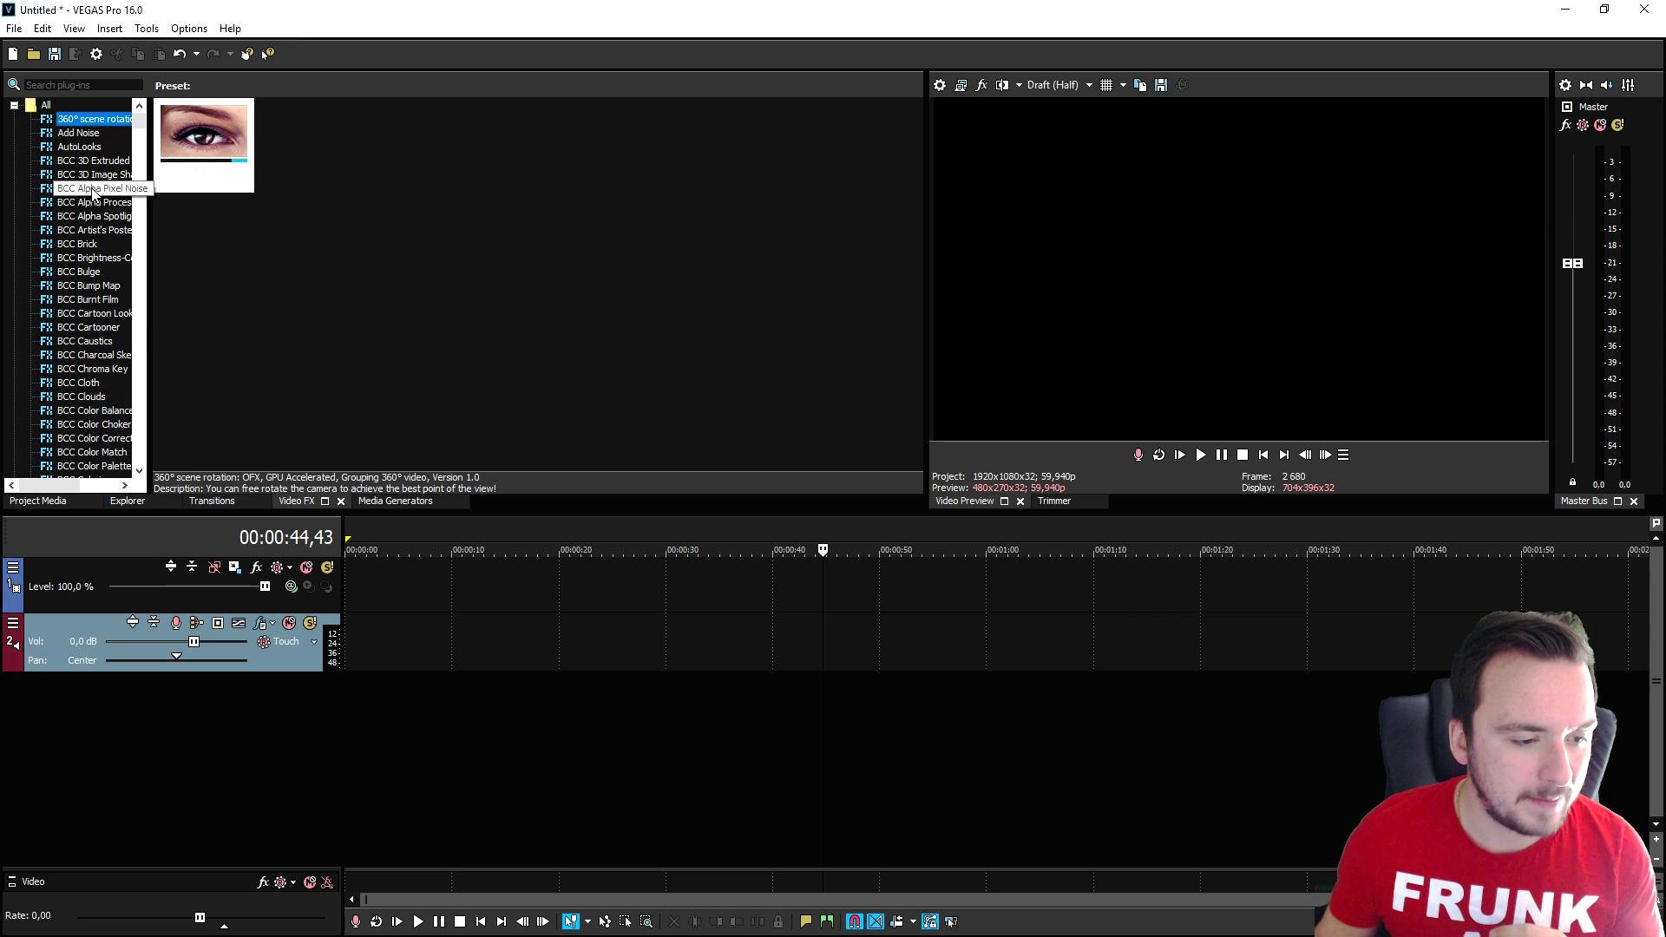
scroll(101, 201, down, 9)
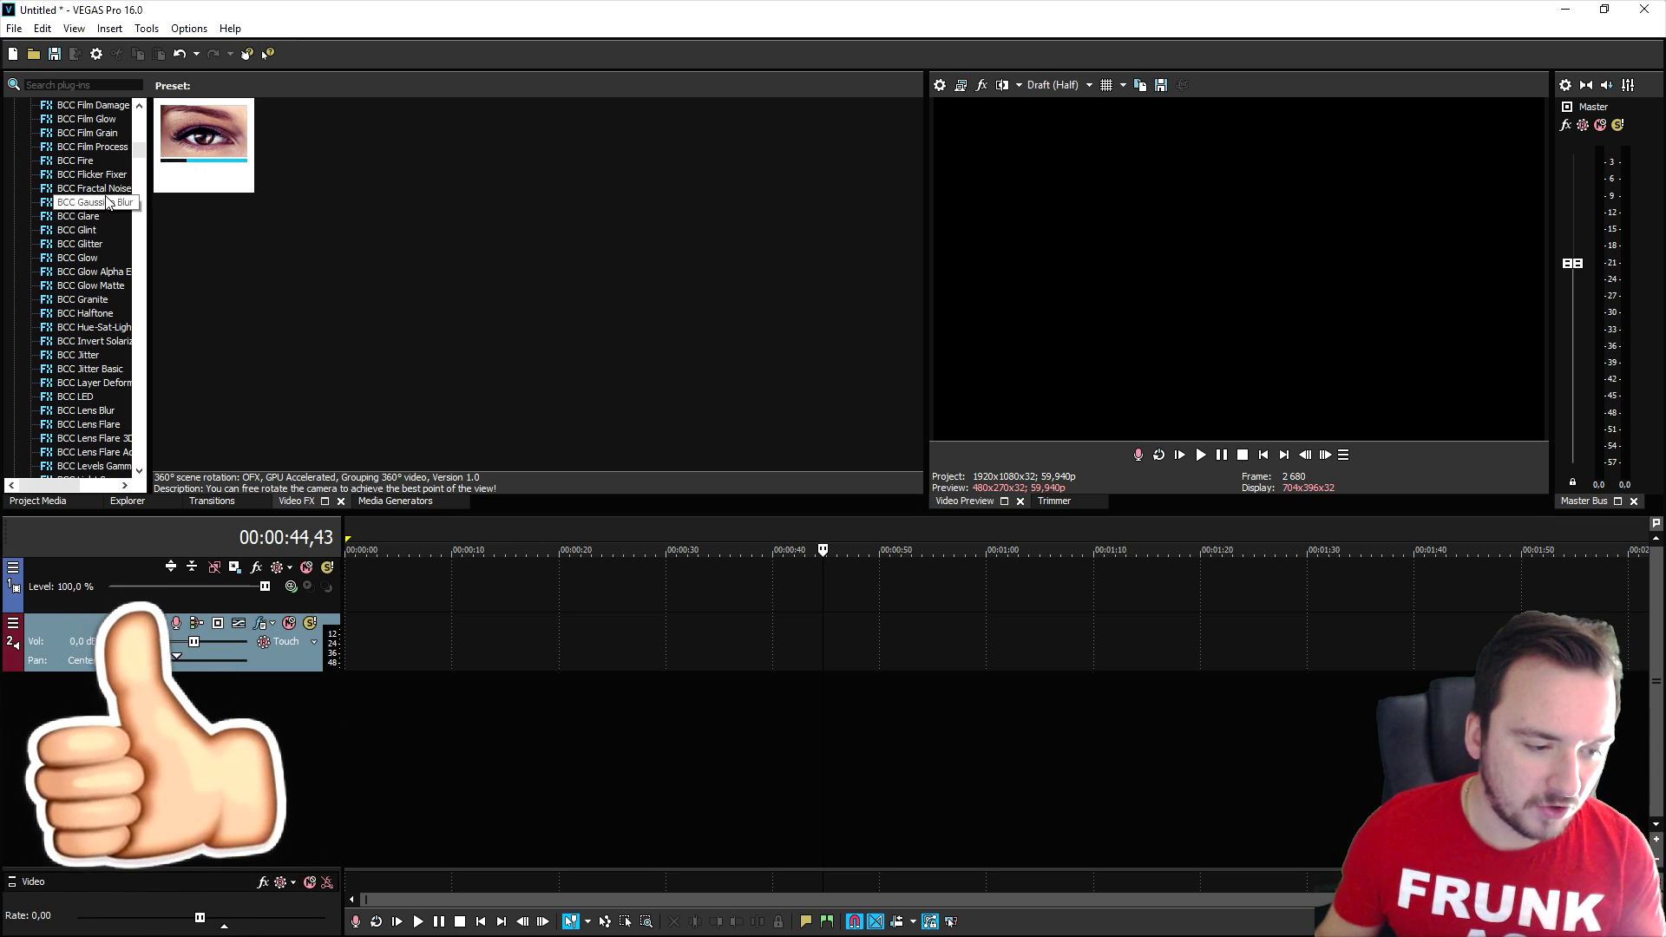
scroll(104, 189, down, 20)
scroll(103, 189, down, 15)
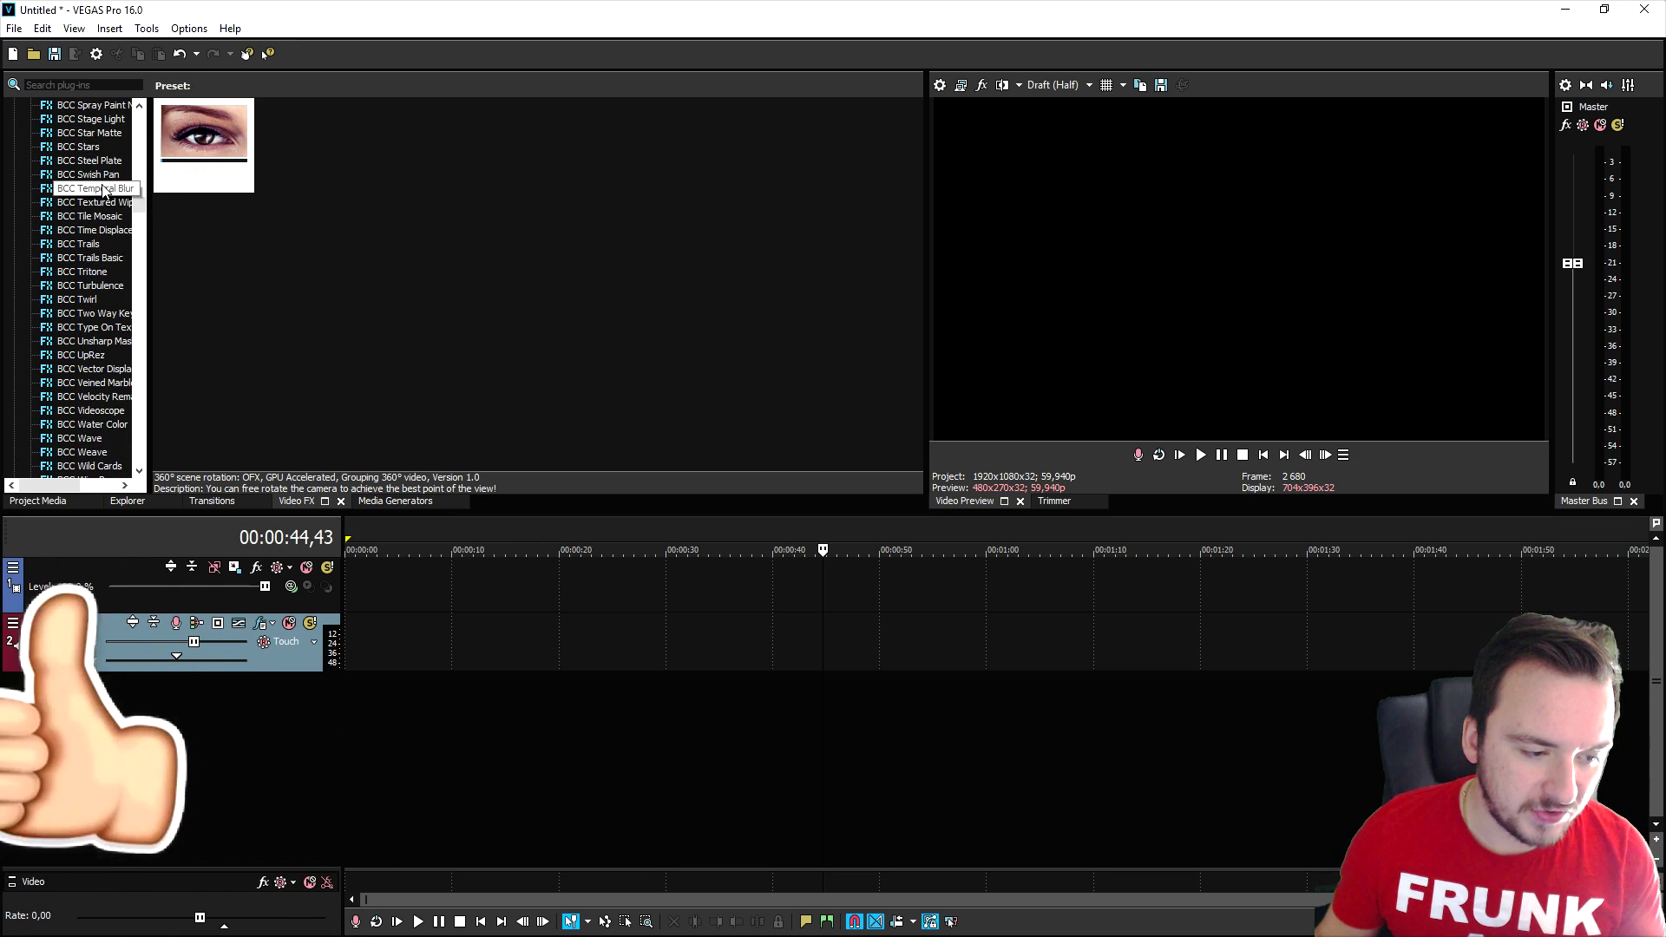
click(98, 177)
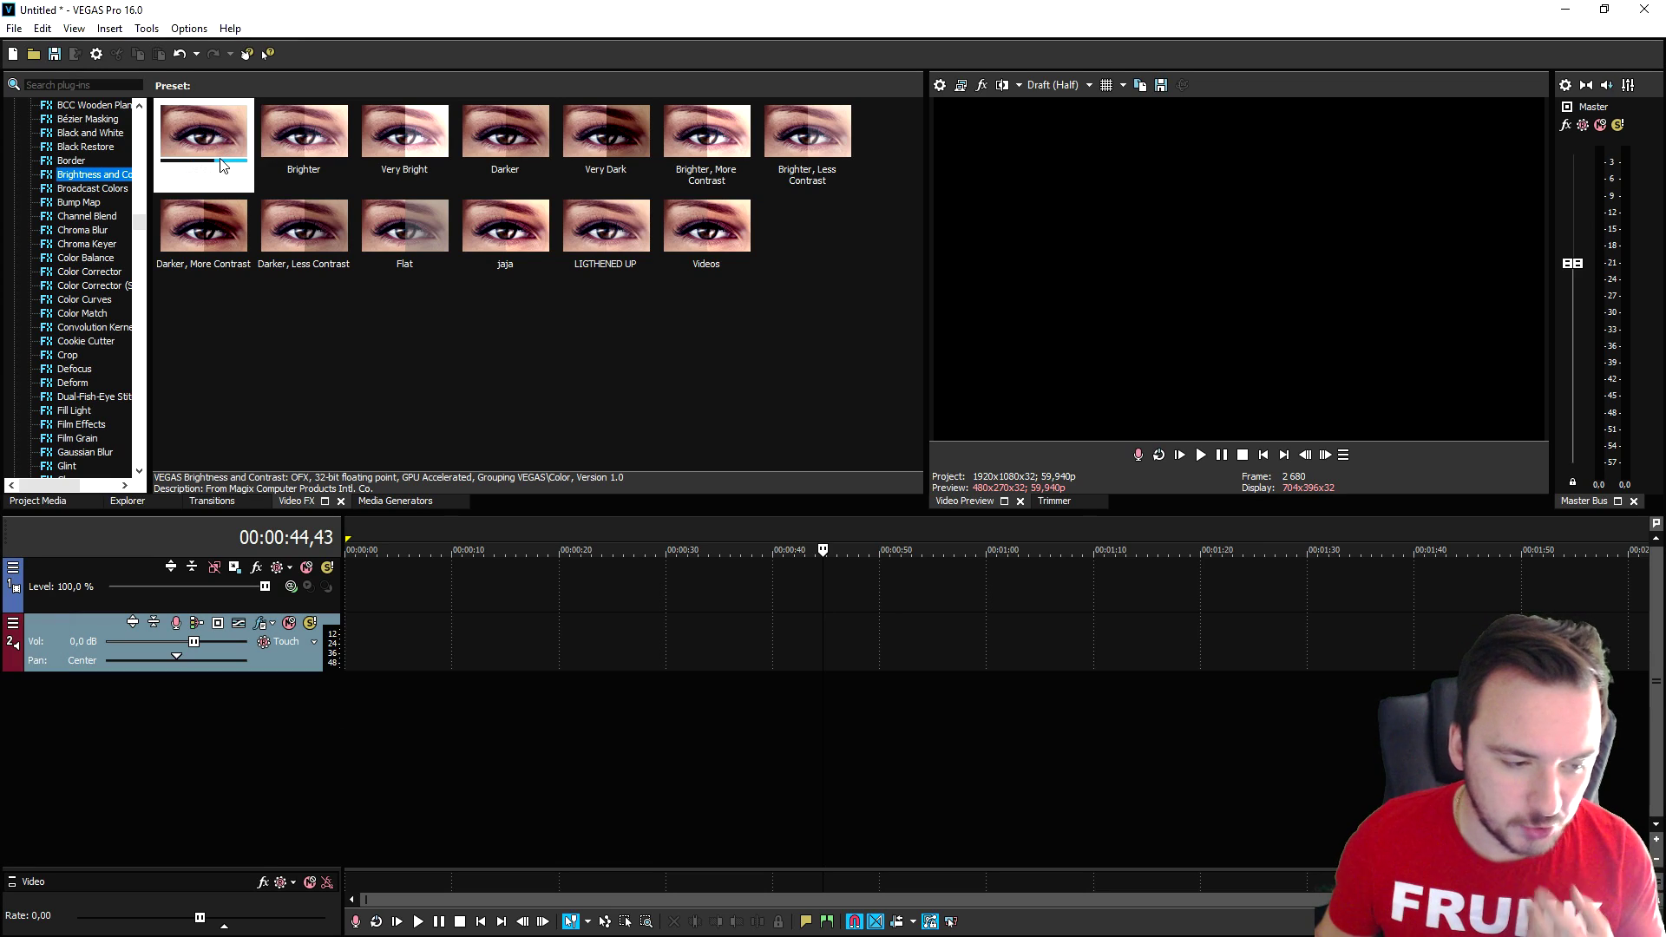
Step: Scroll through the rest of the video effects and switch to the Media Generators list
scroll(110, 236, up, 6)
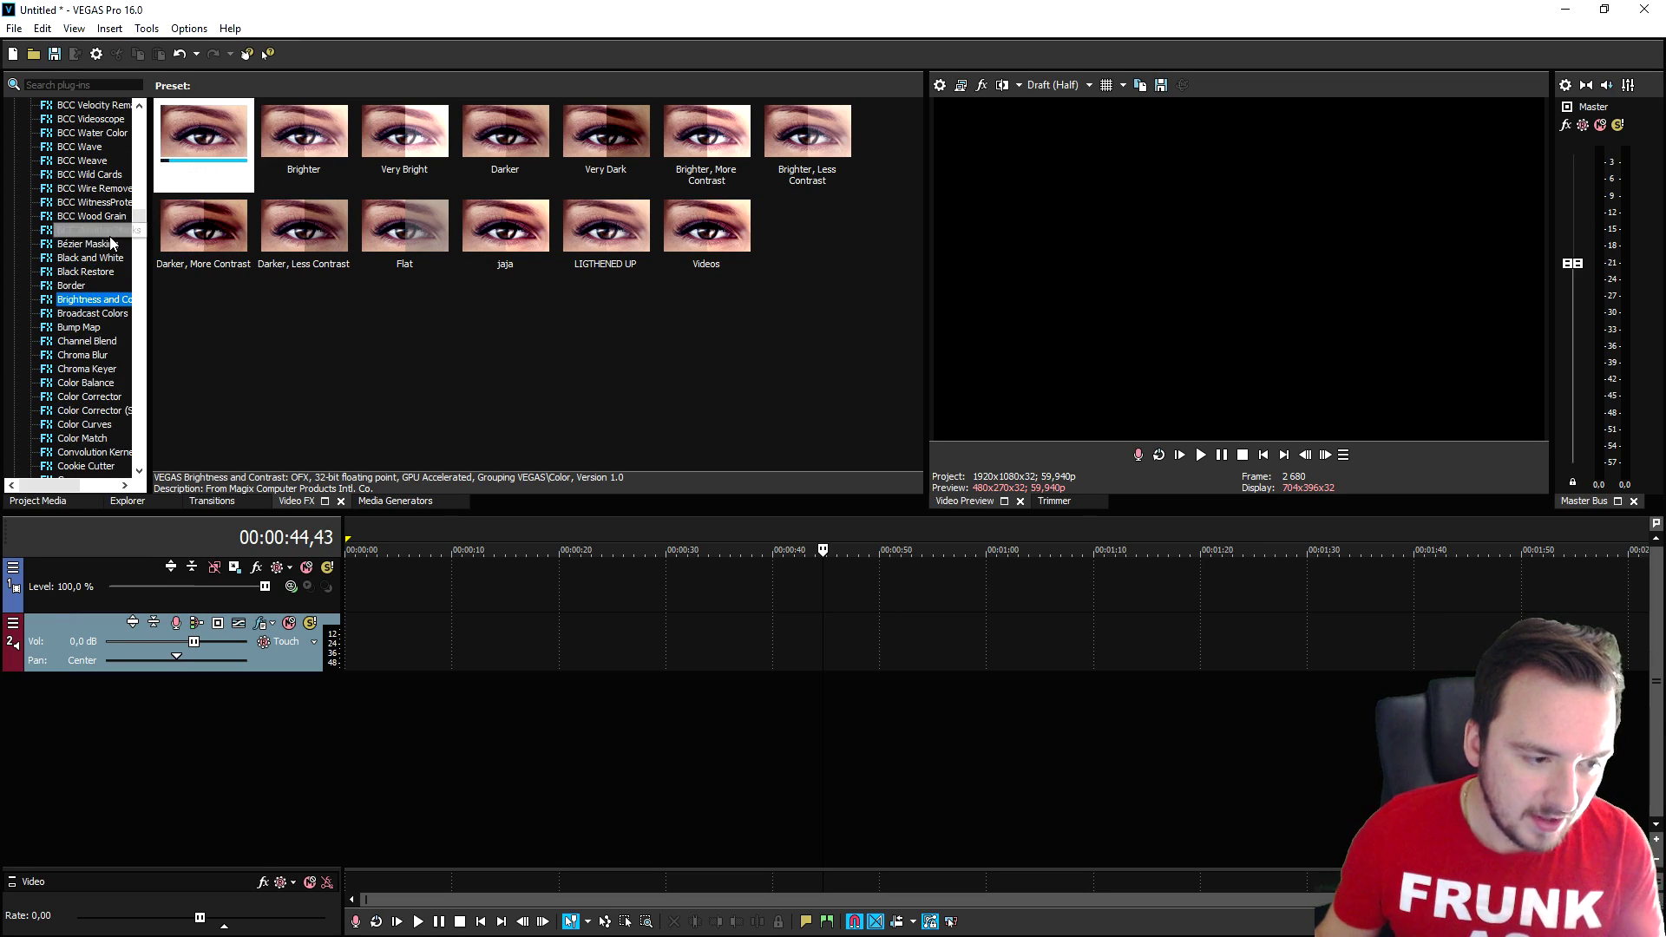
scroll(82, 199, down, 9)
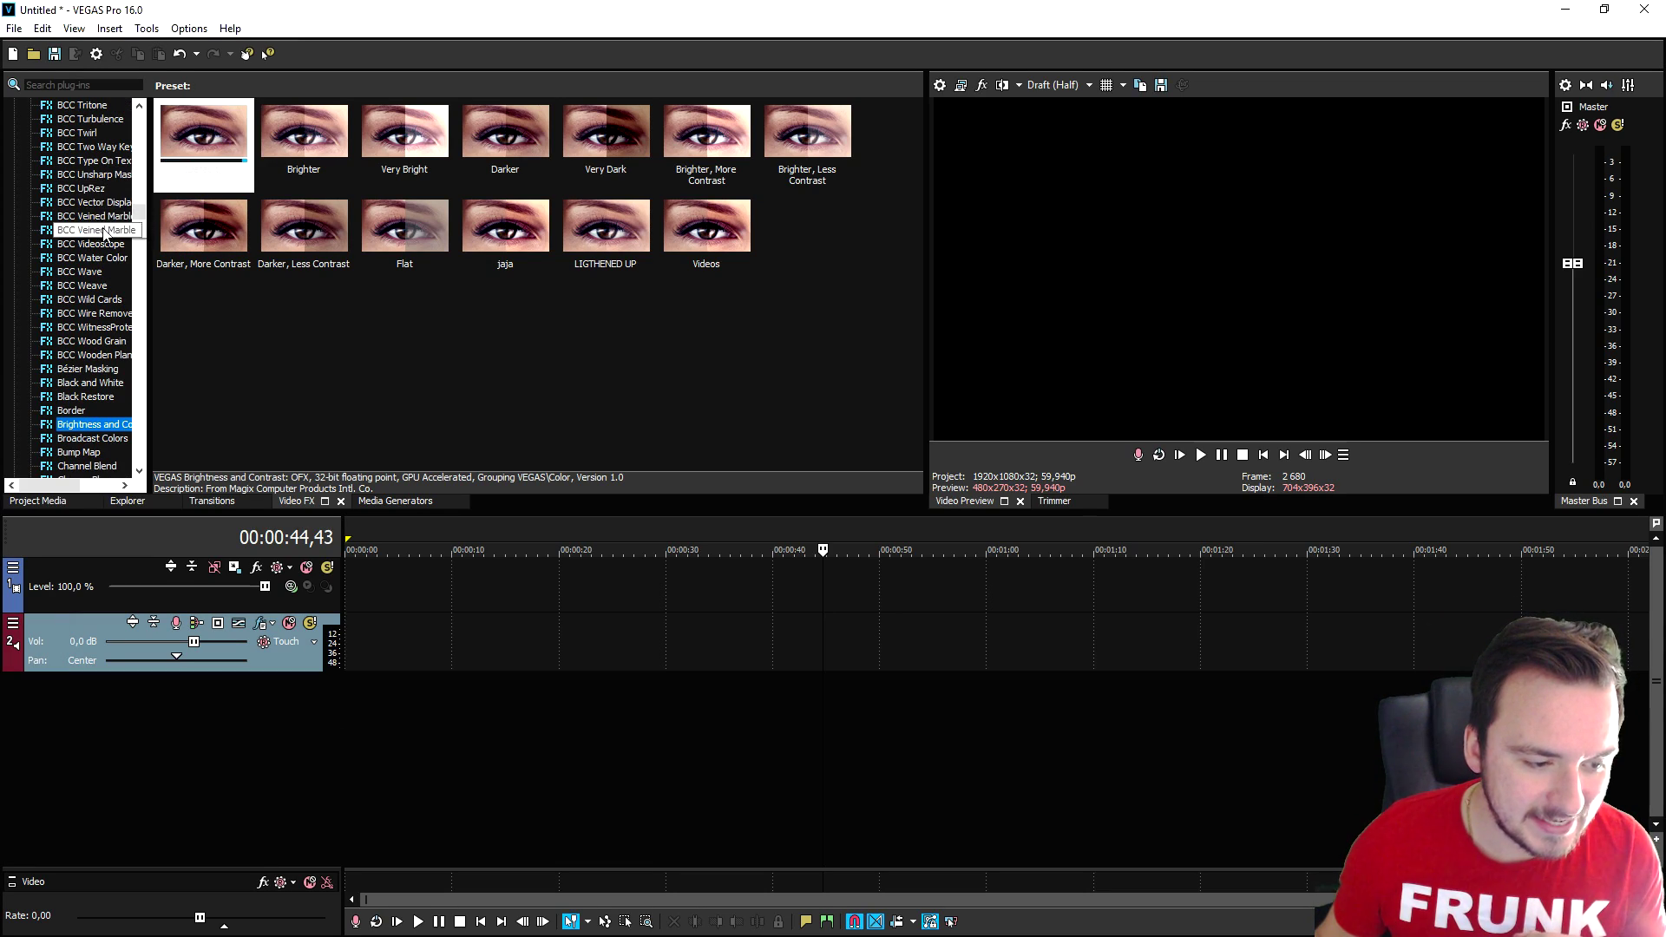
scroll(95, 226, down, 18)
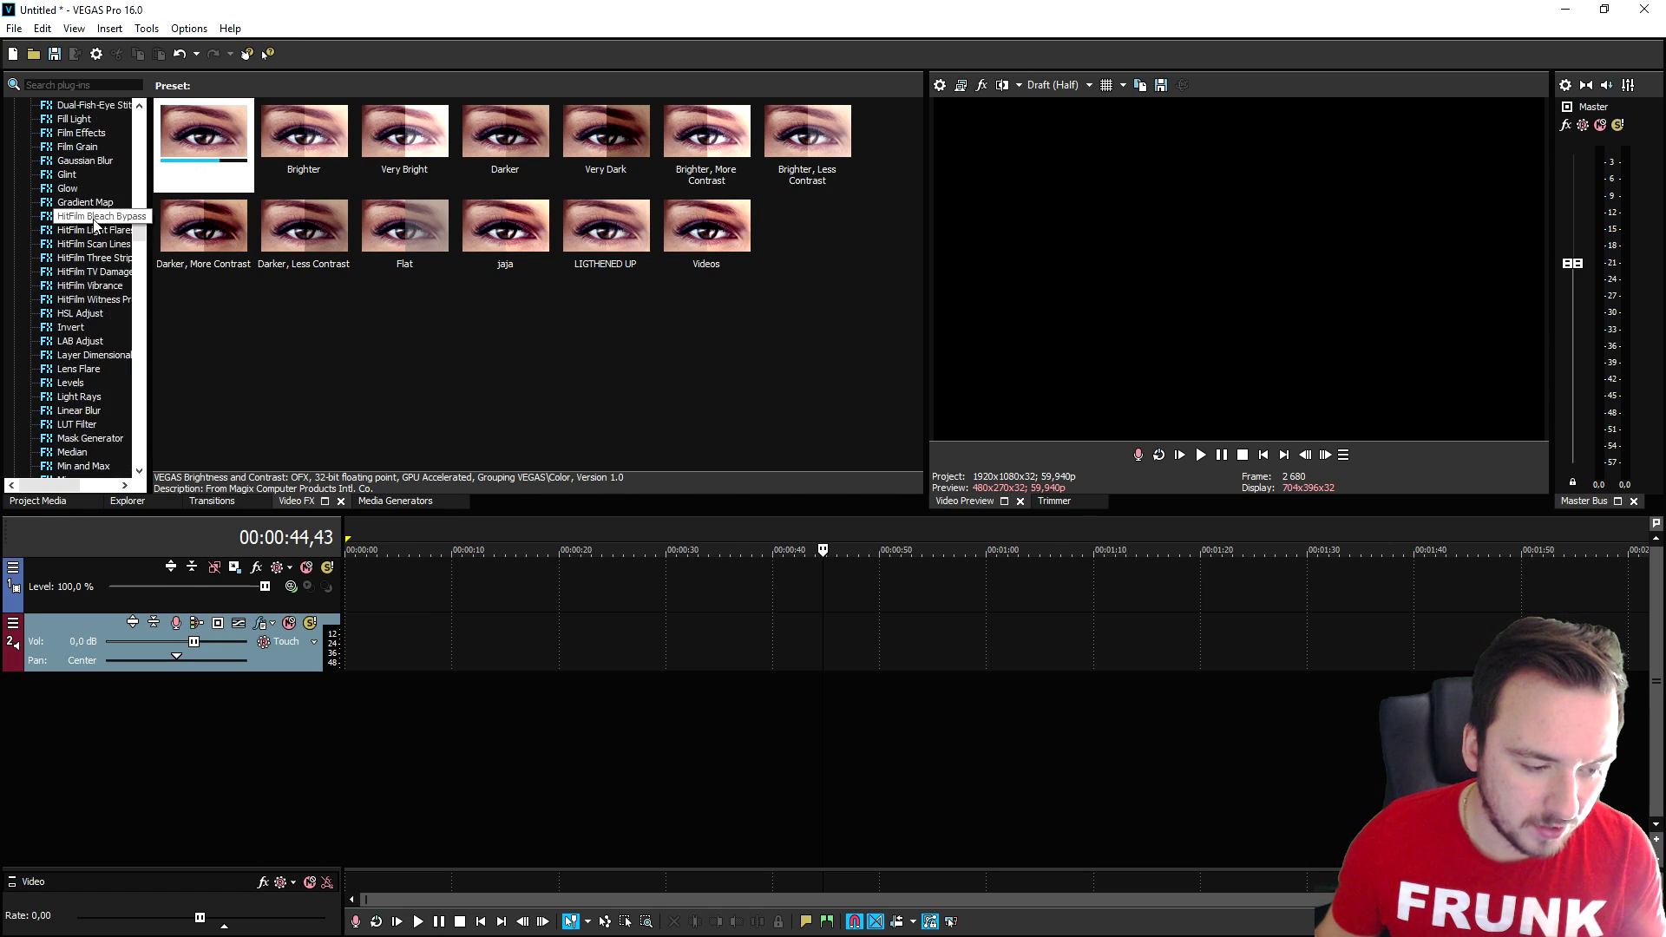
scroll(93, 248, down, 11)
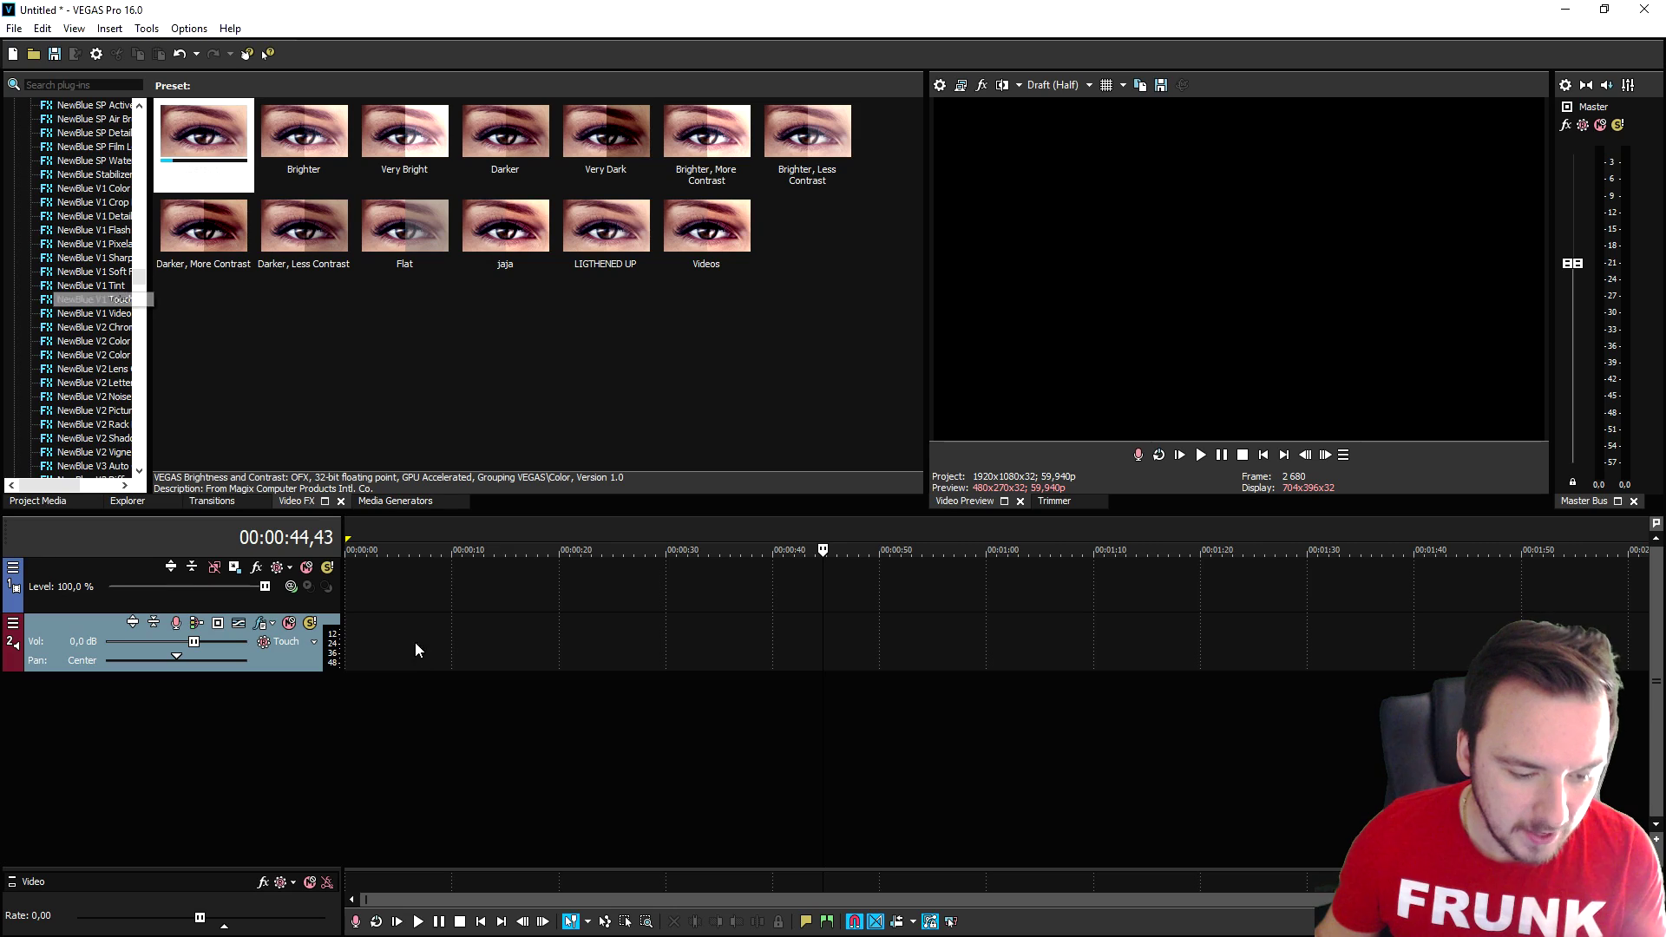
click(387, 502)
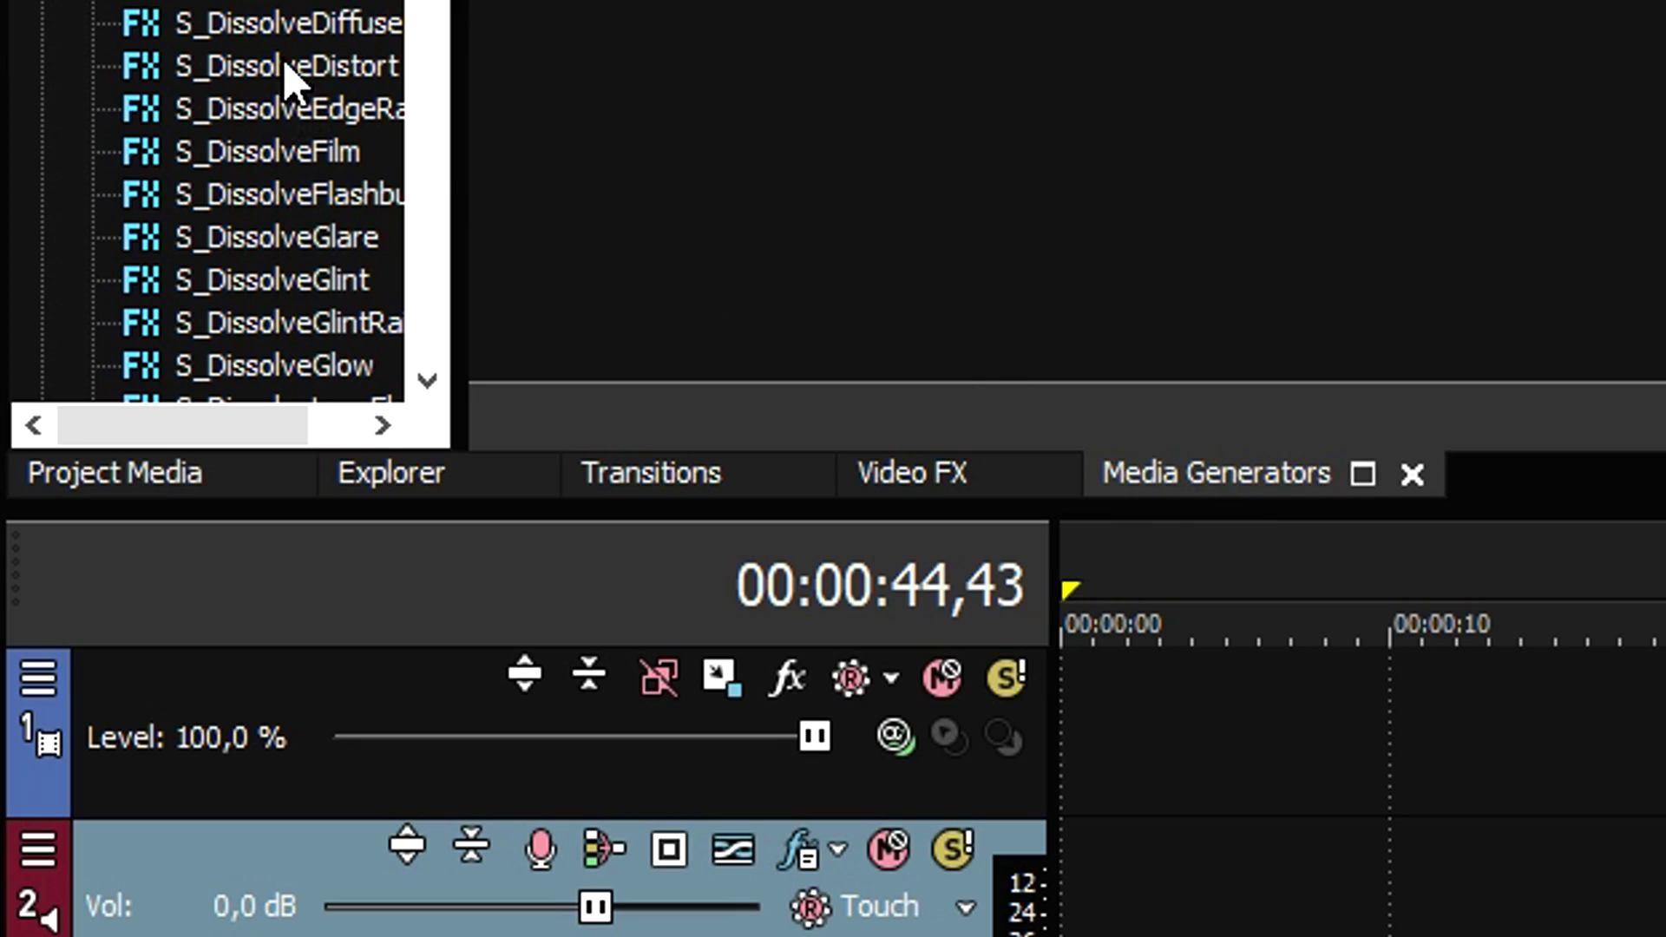
Step: View the Solid Color, Test Pattern and Titles & Text generator presets in turn
scroll(95, 368, down, 5)
scroll(260, 260, down, 8)
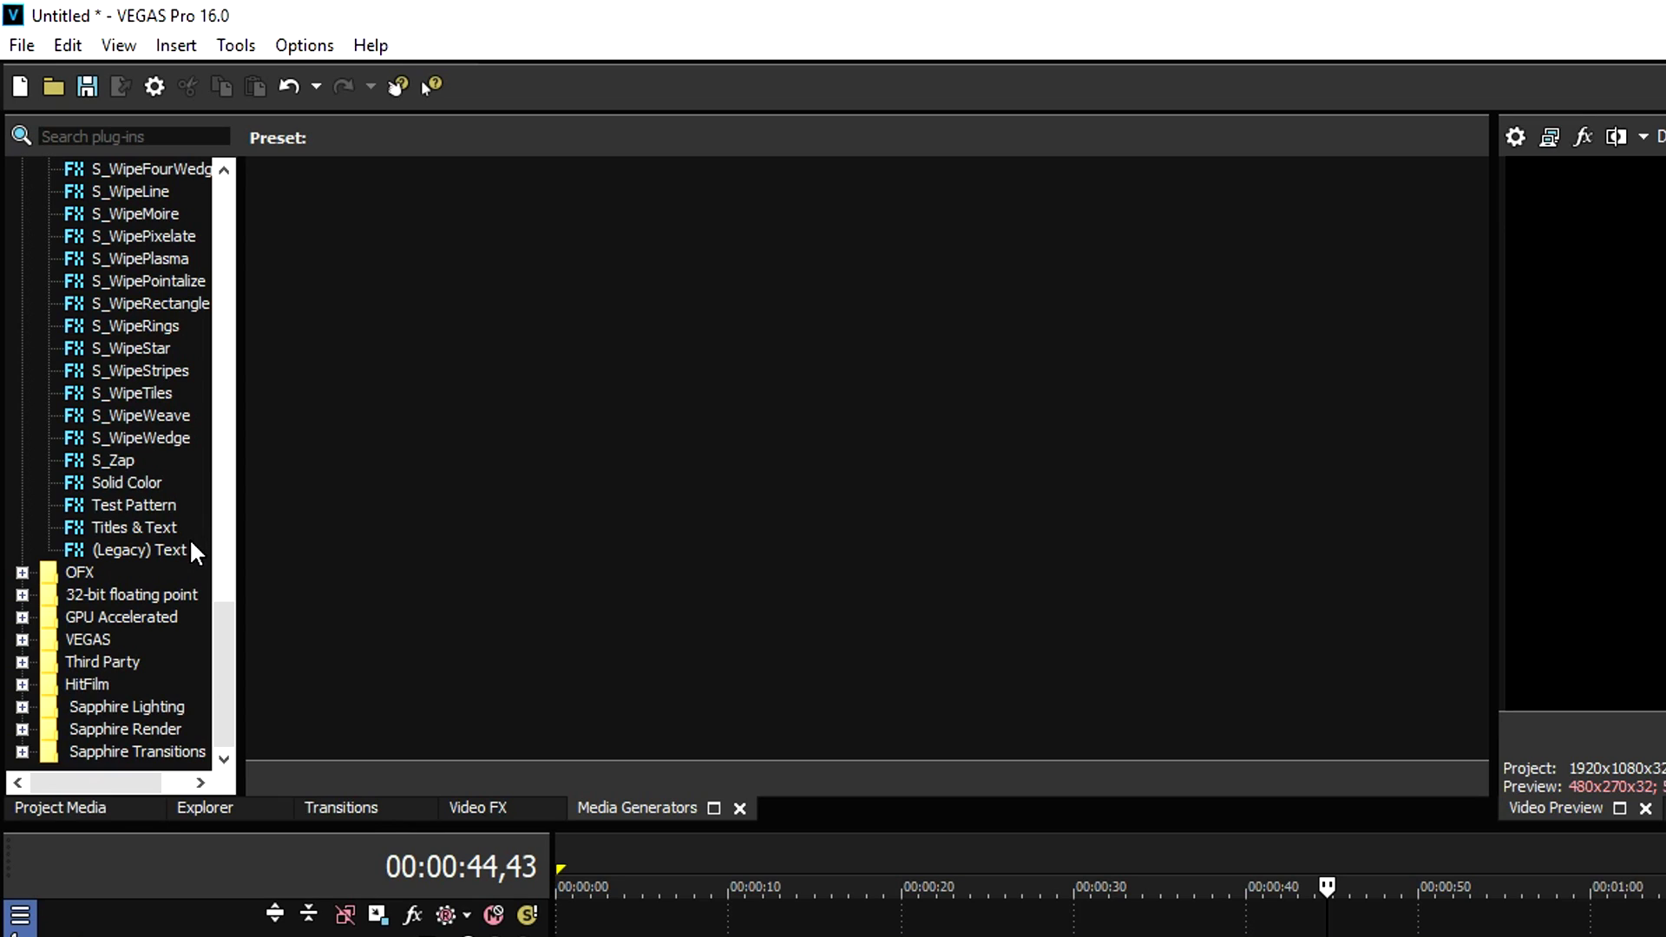
click(129, 483)
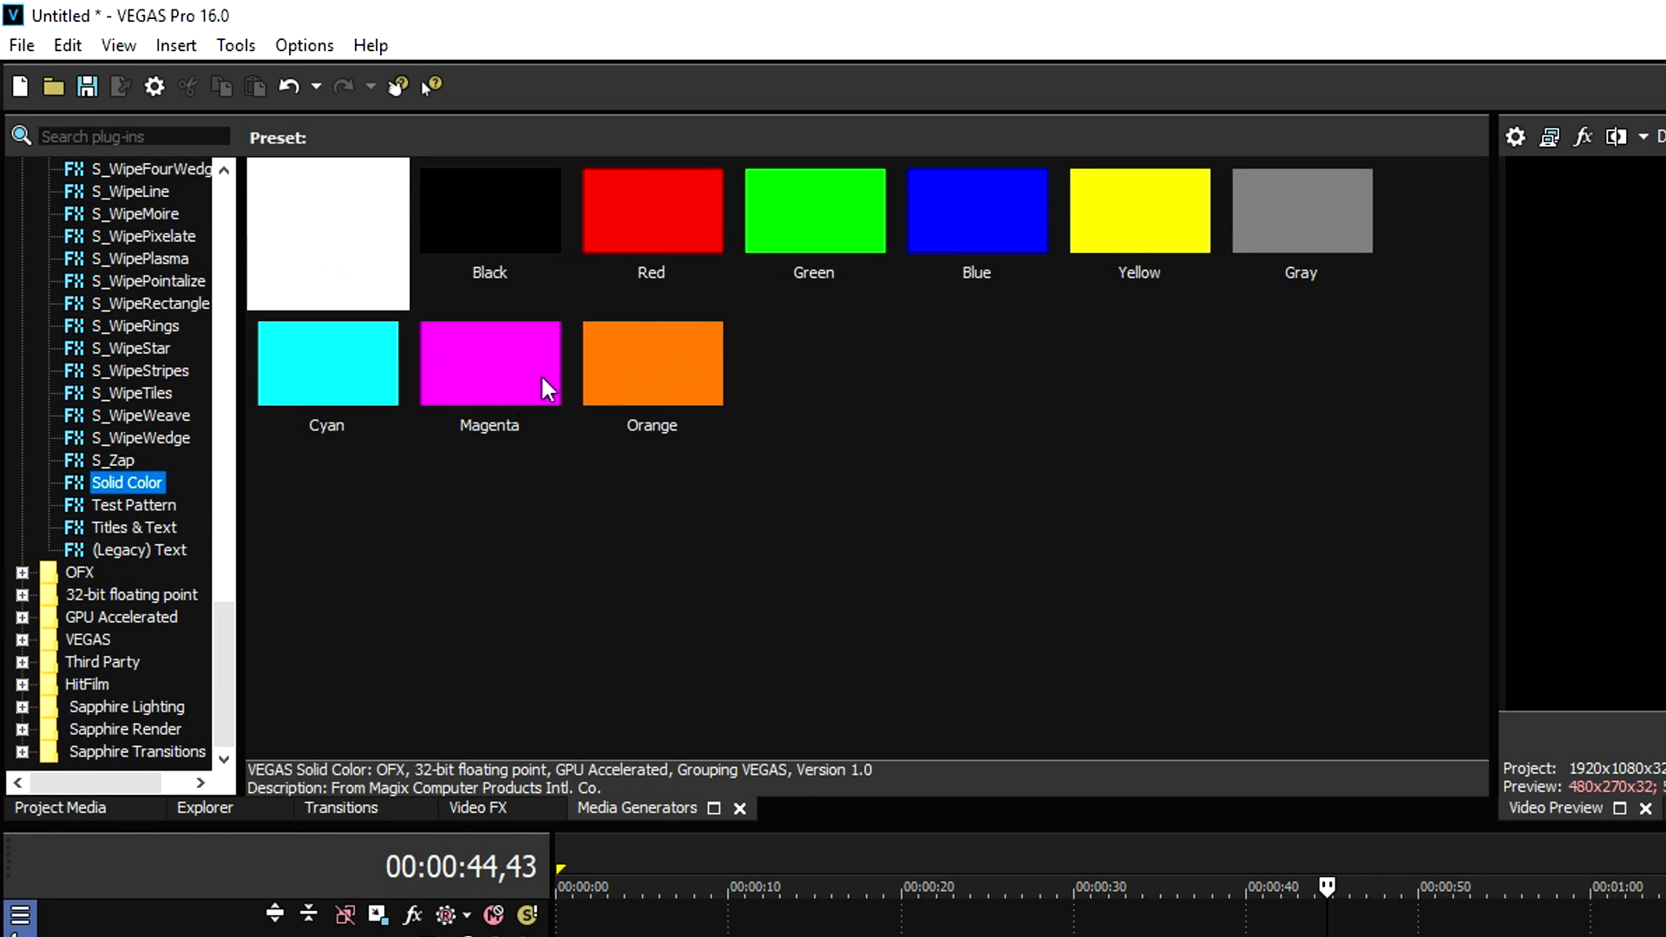
click(134, 504)
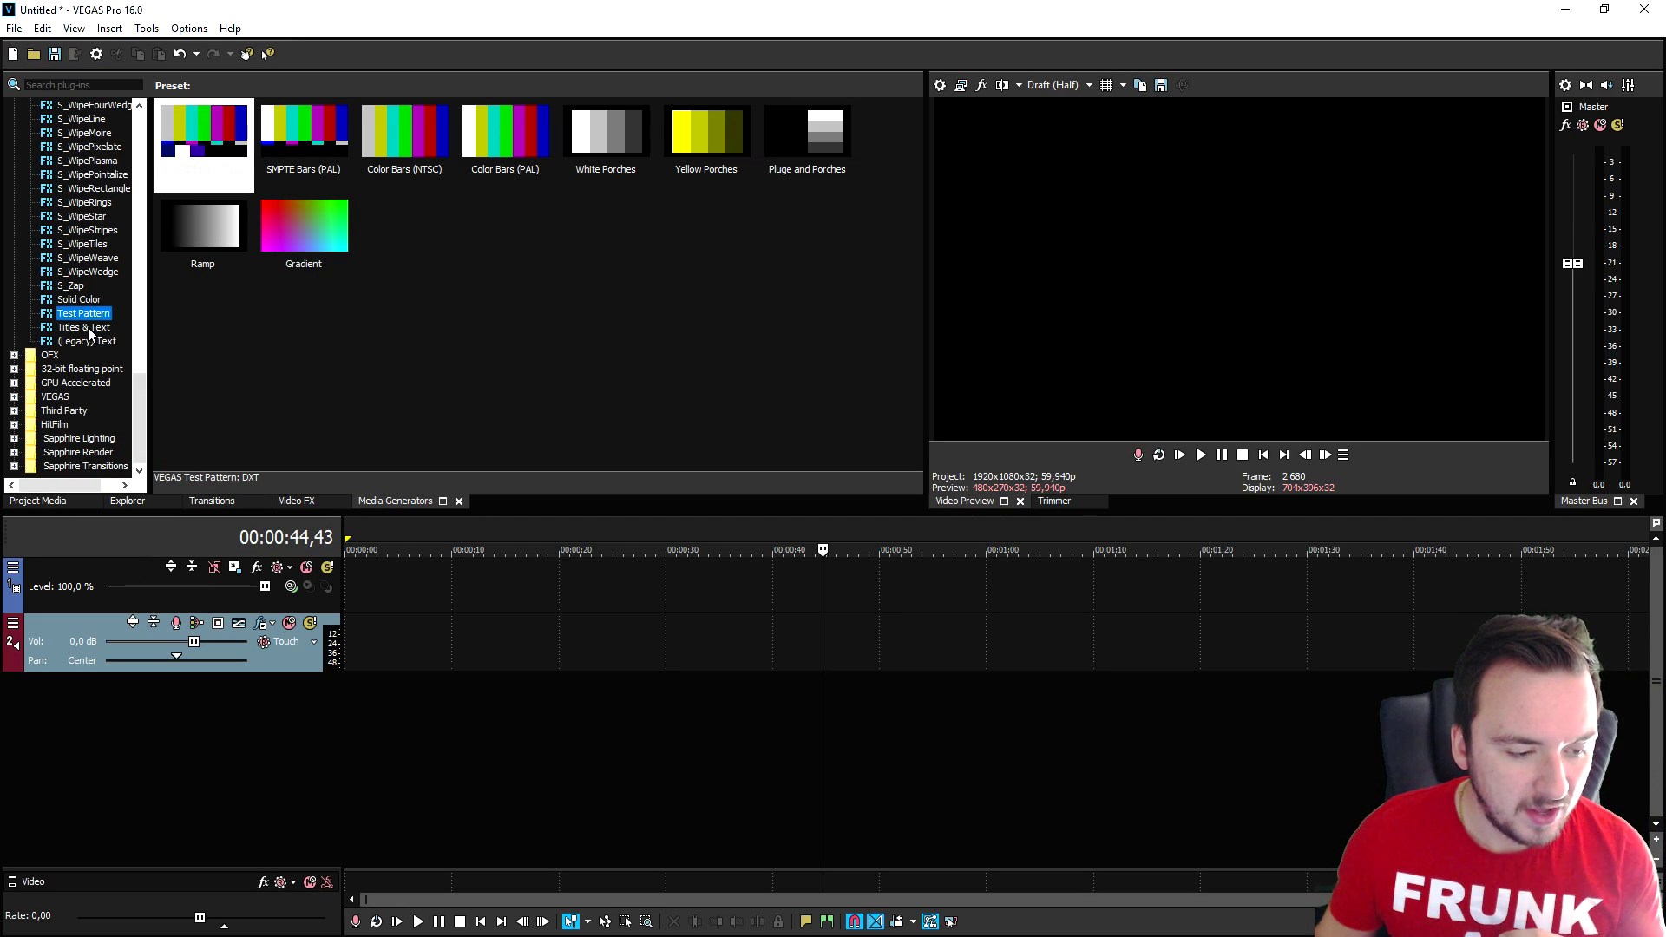
click(83, 327)
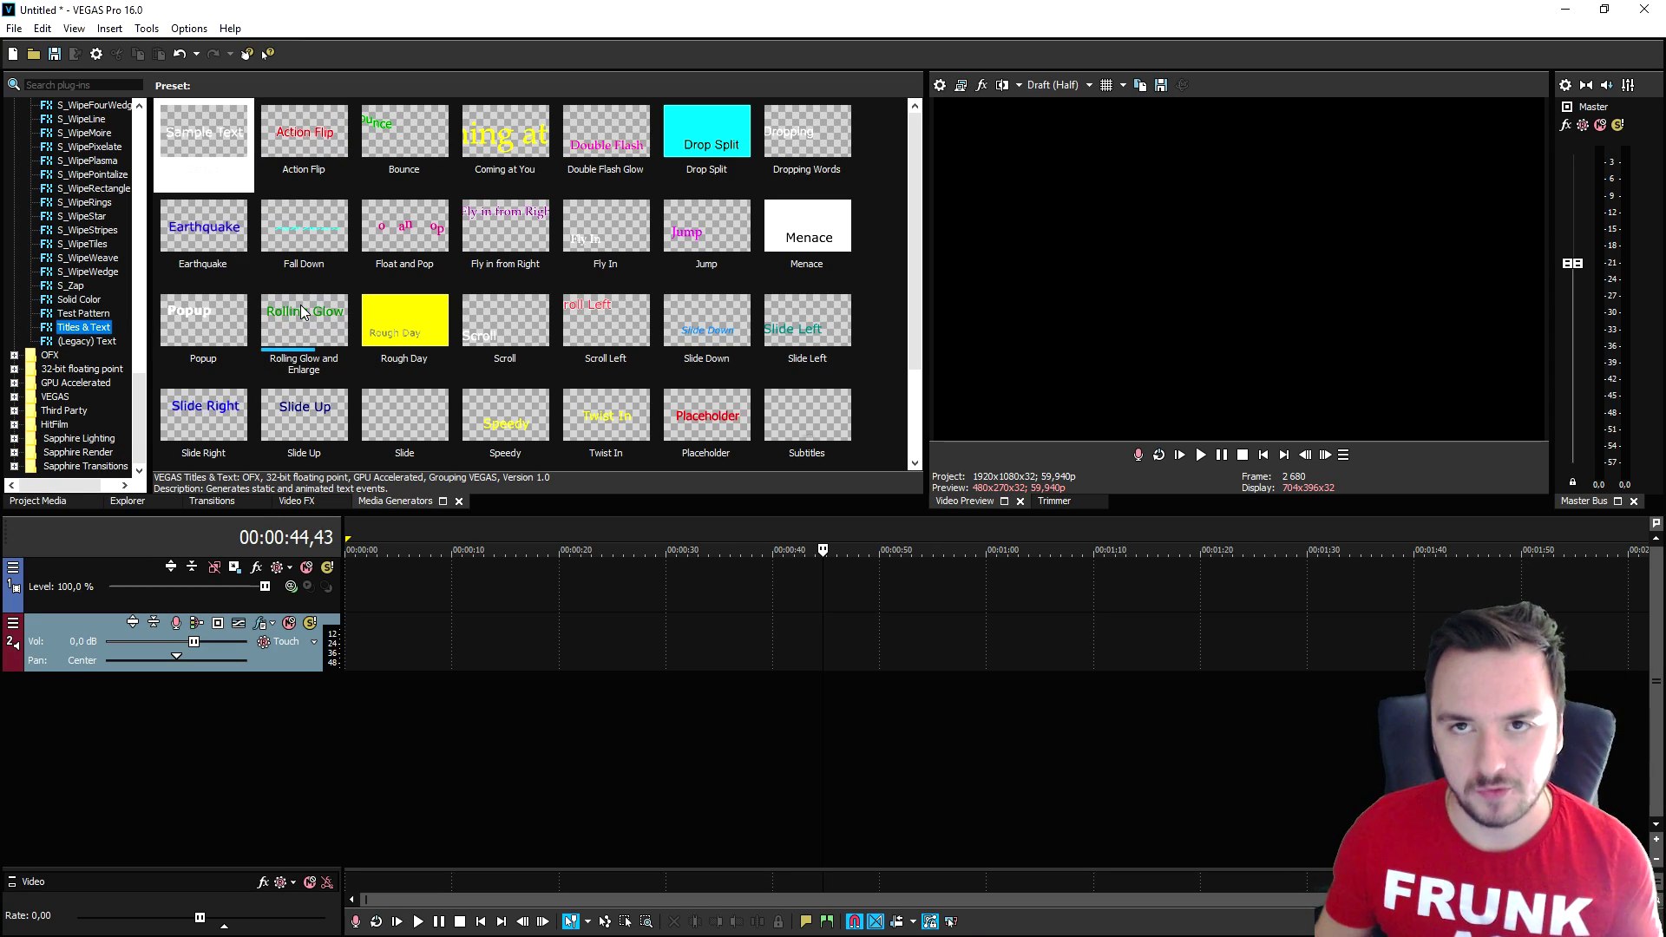
Step: Return to Project Media with MVI_0006.MP4 and preview the clip at about 8 and 19 seconds
click(47, 505)
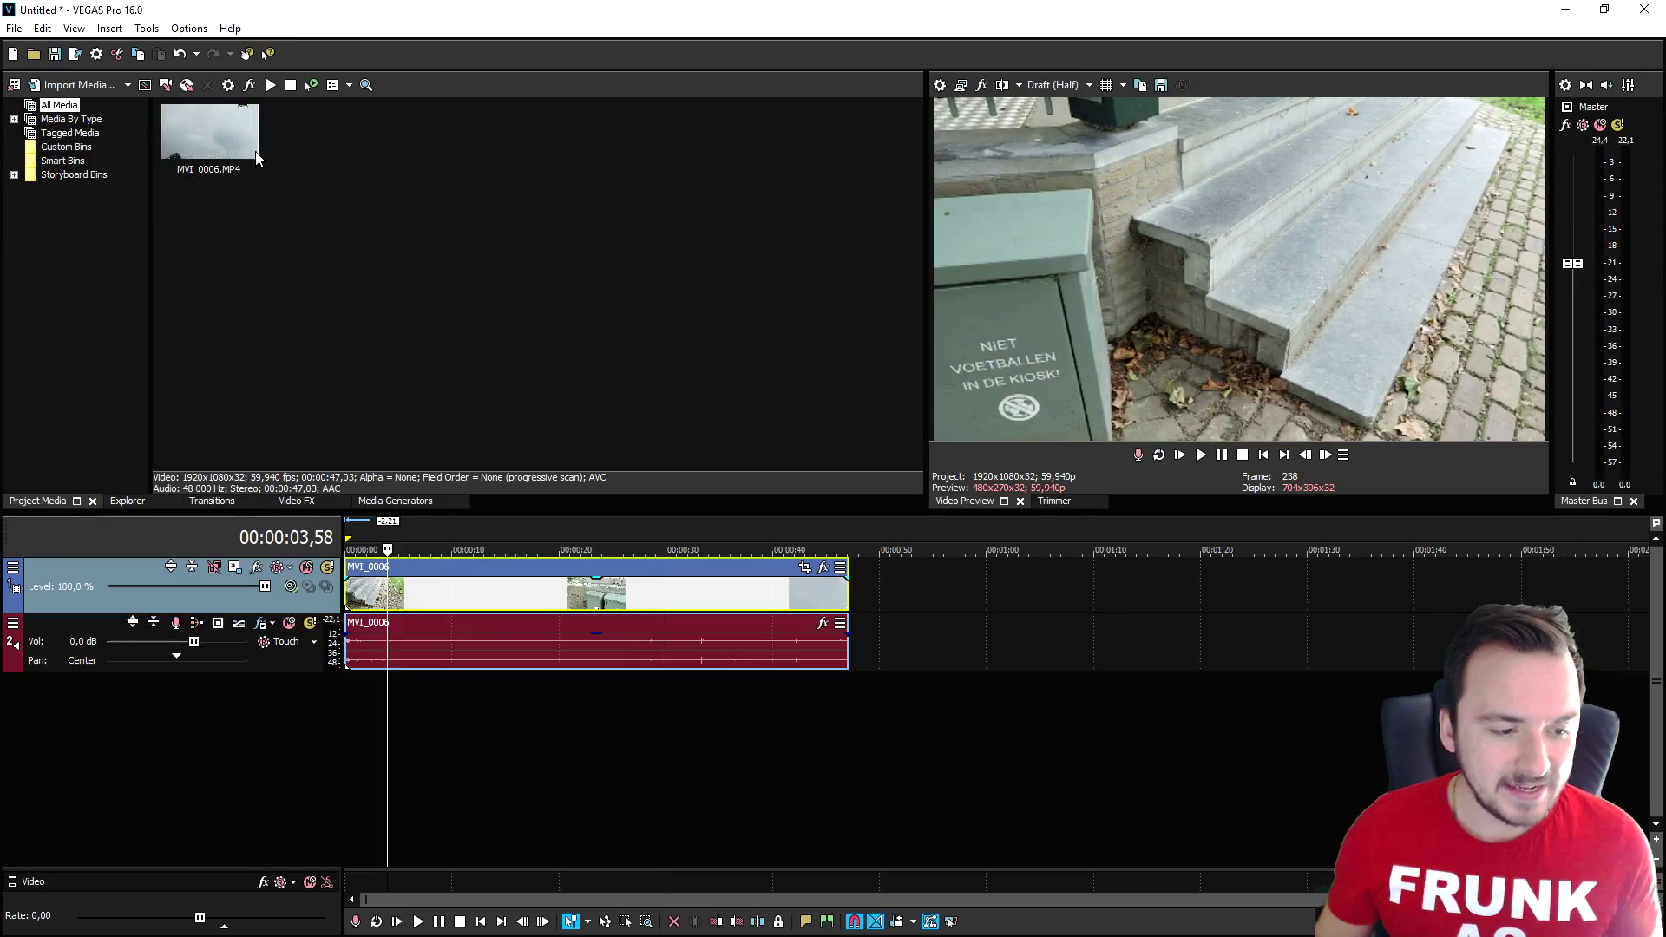
click(440, 606)
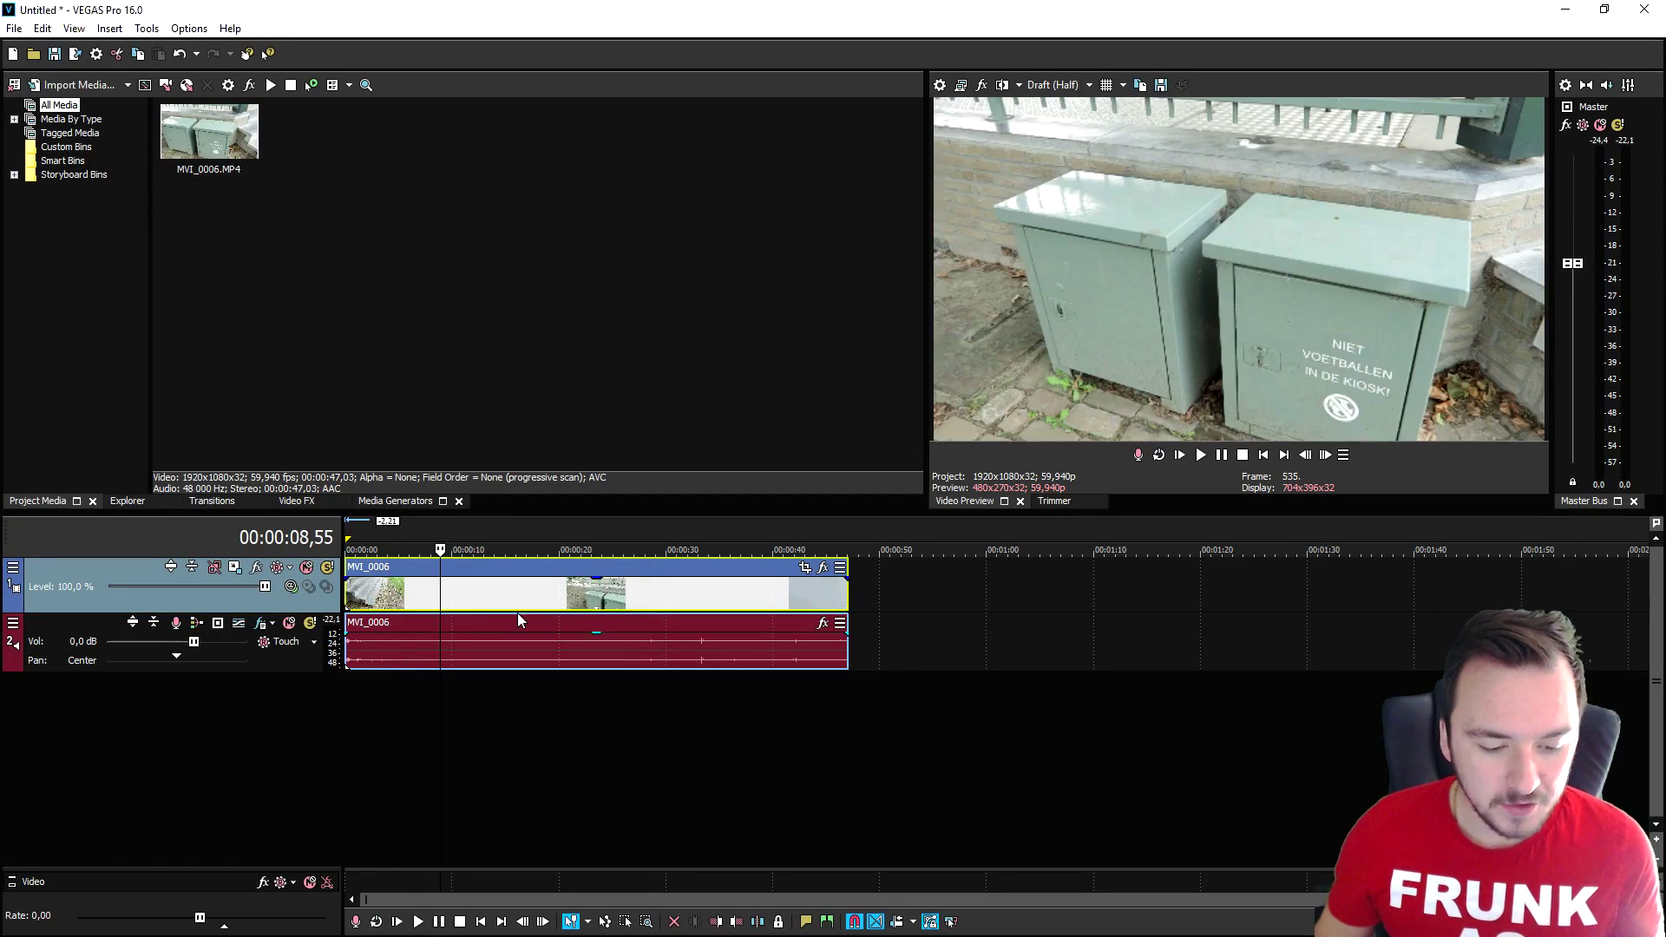
click(553, 599)
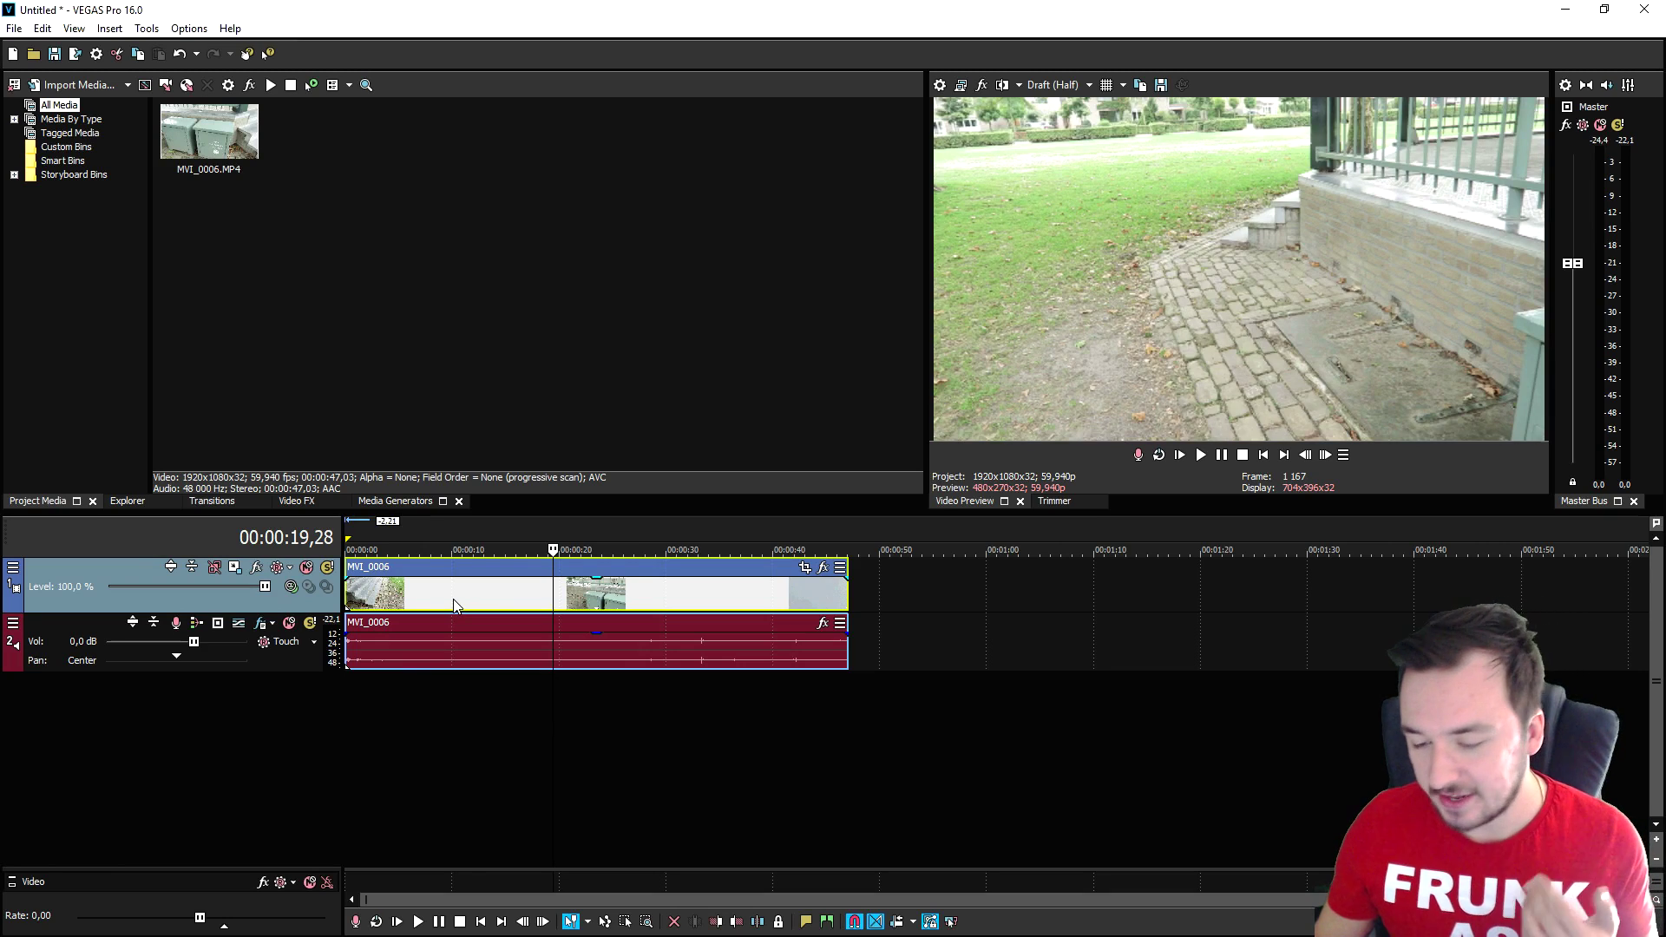
Step: Split the MVI_0006 clip at 11 seconds and again at 24 seconds
click(411, 602)
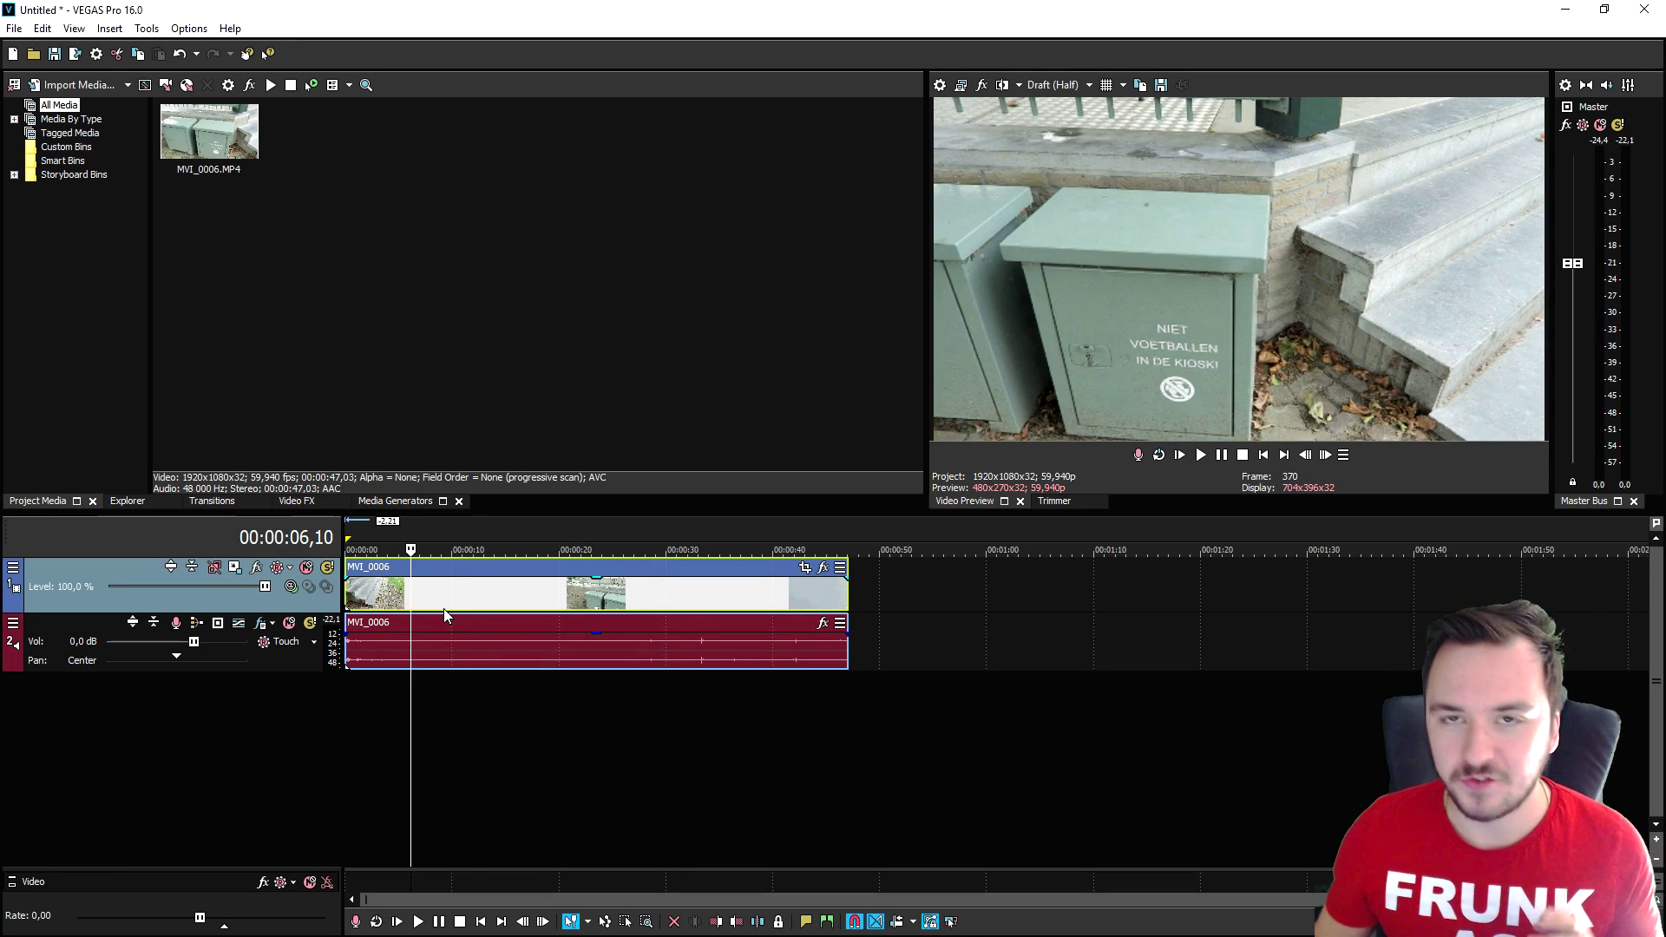
click(467, 600)
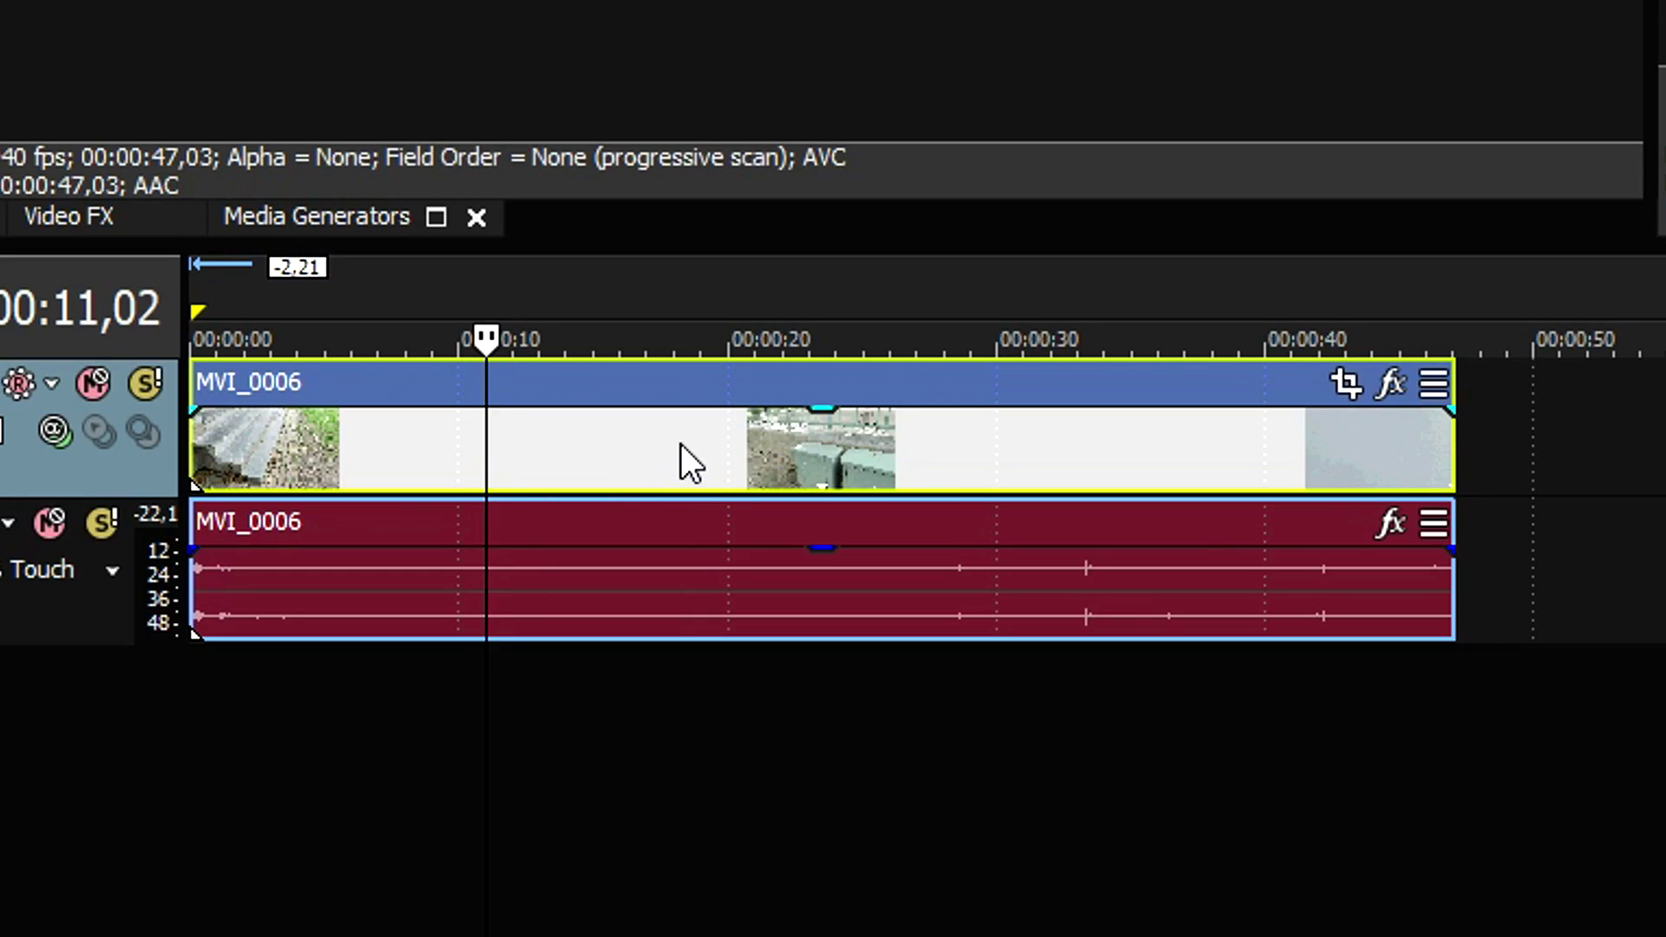
key(s)
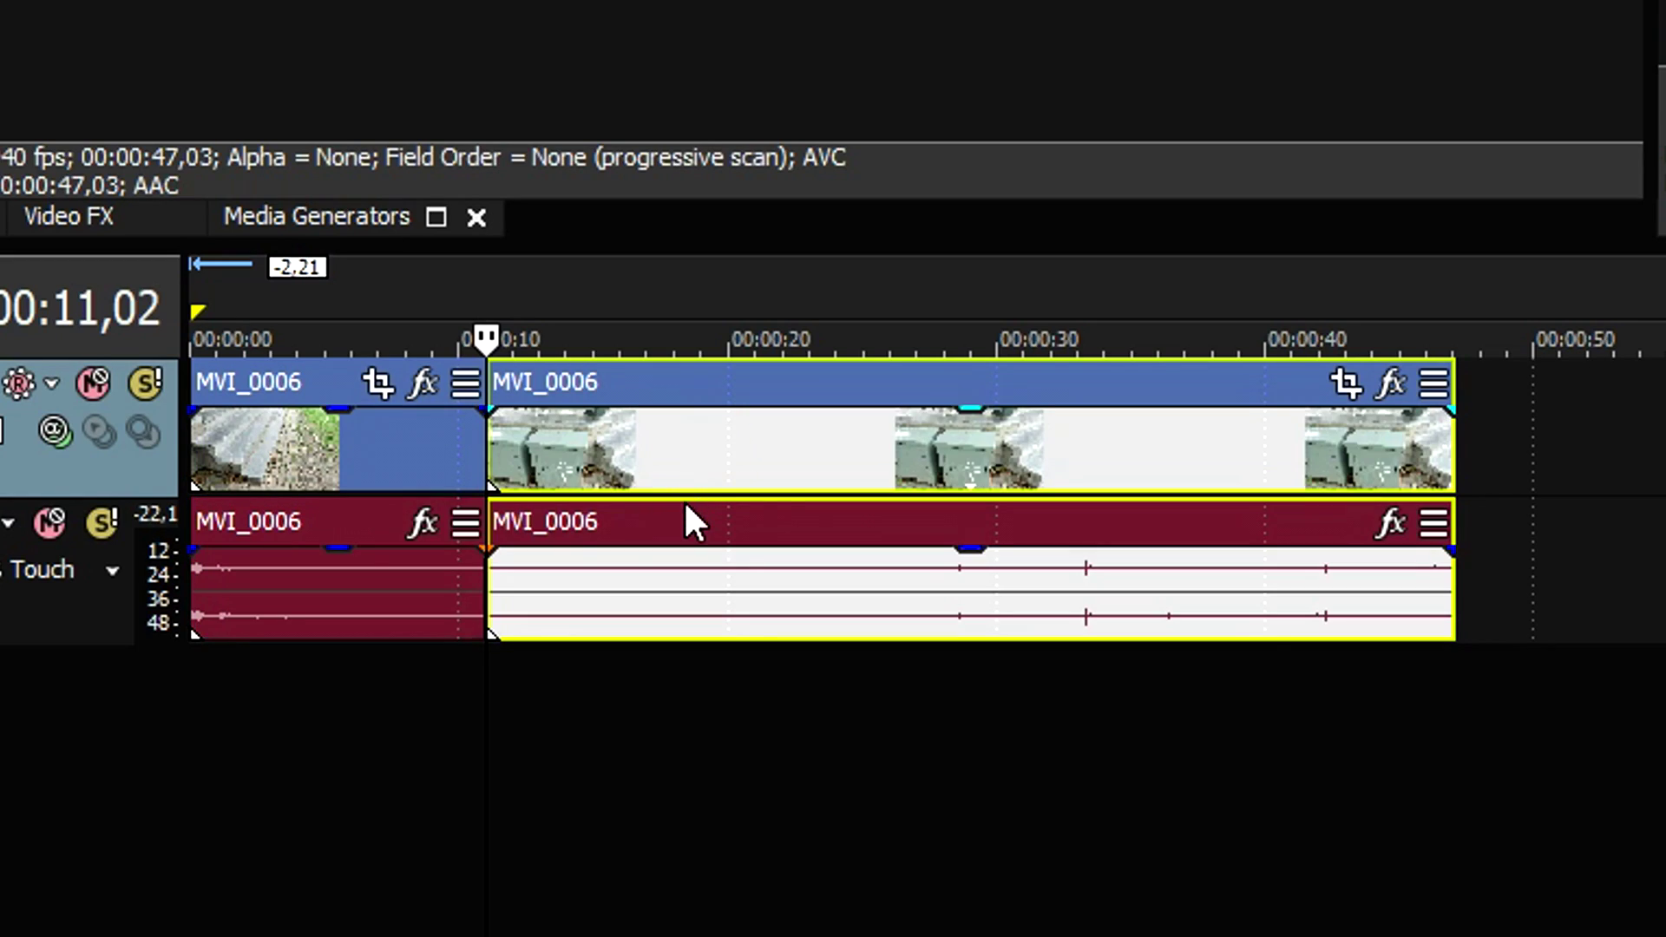
click(838, 447)
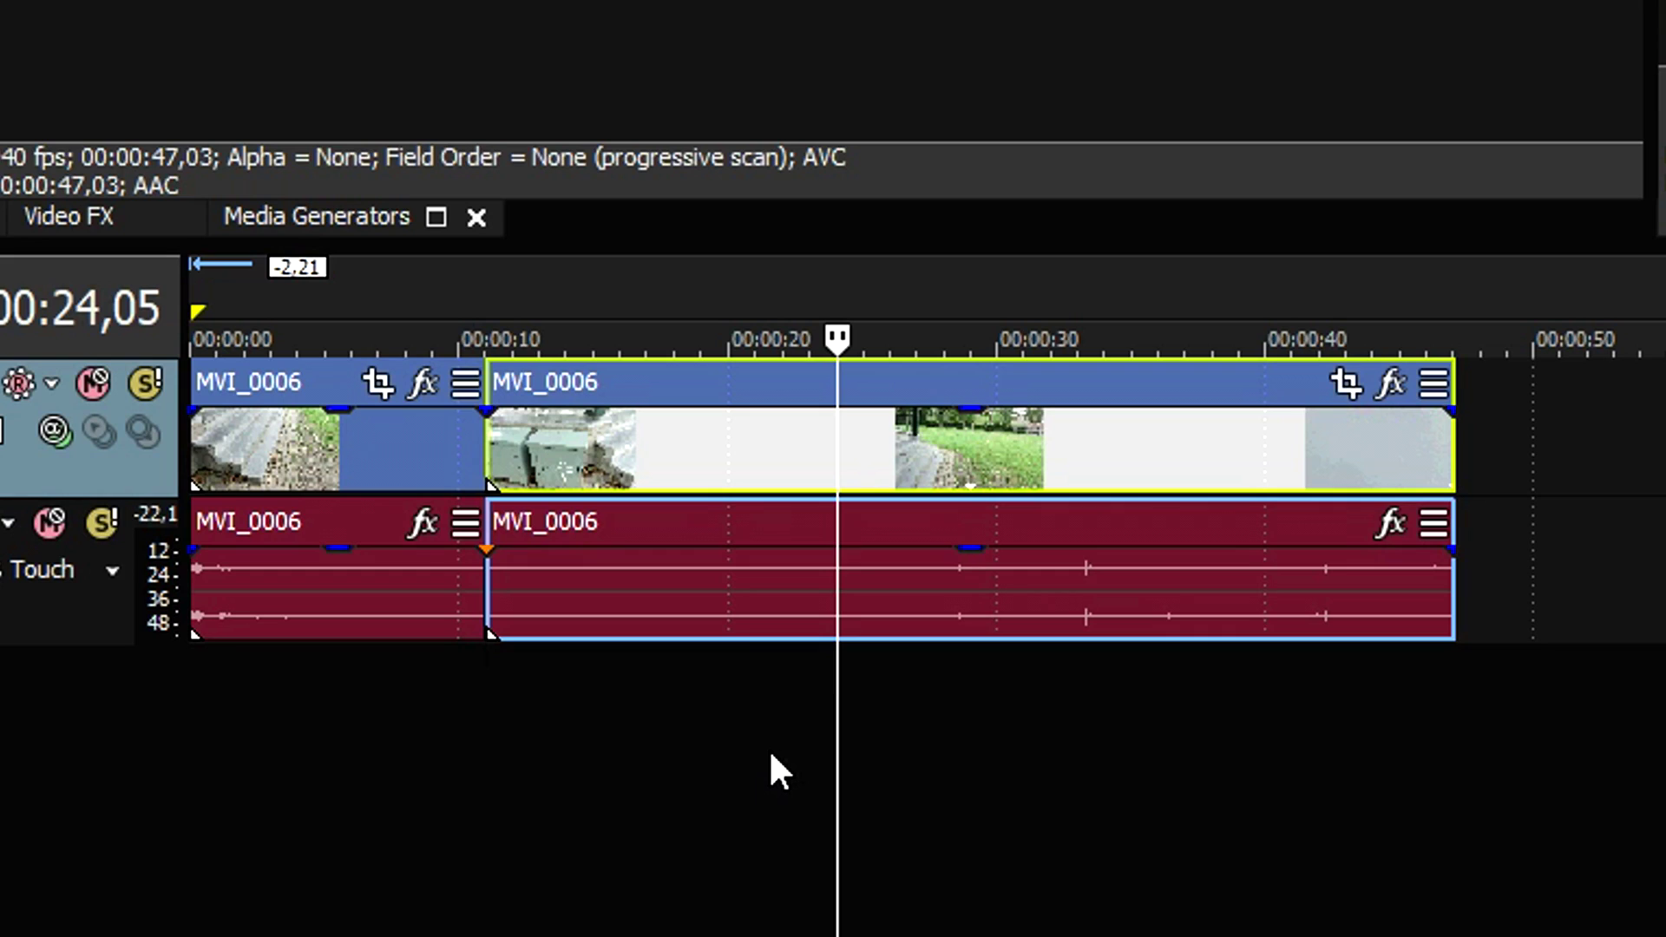
key(s)
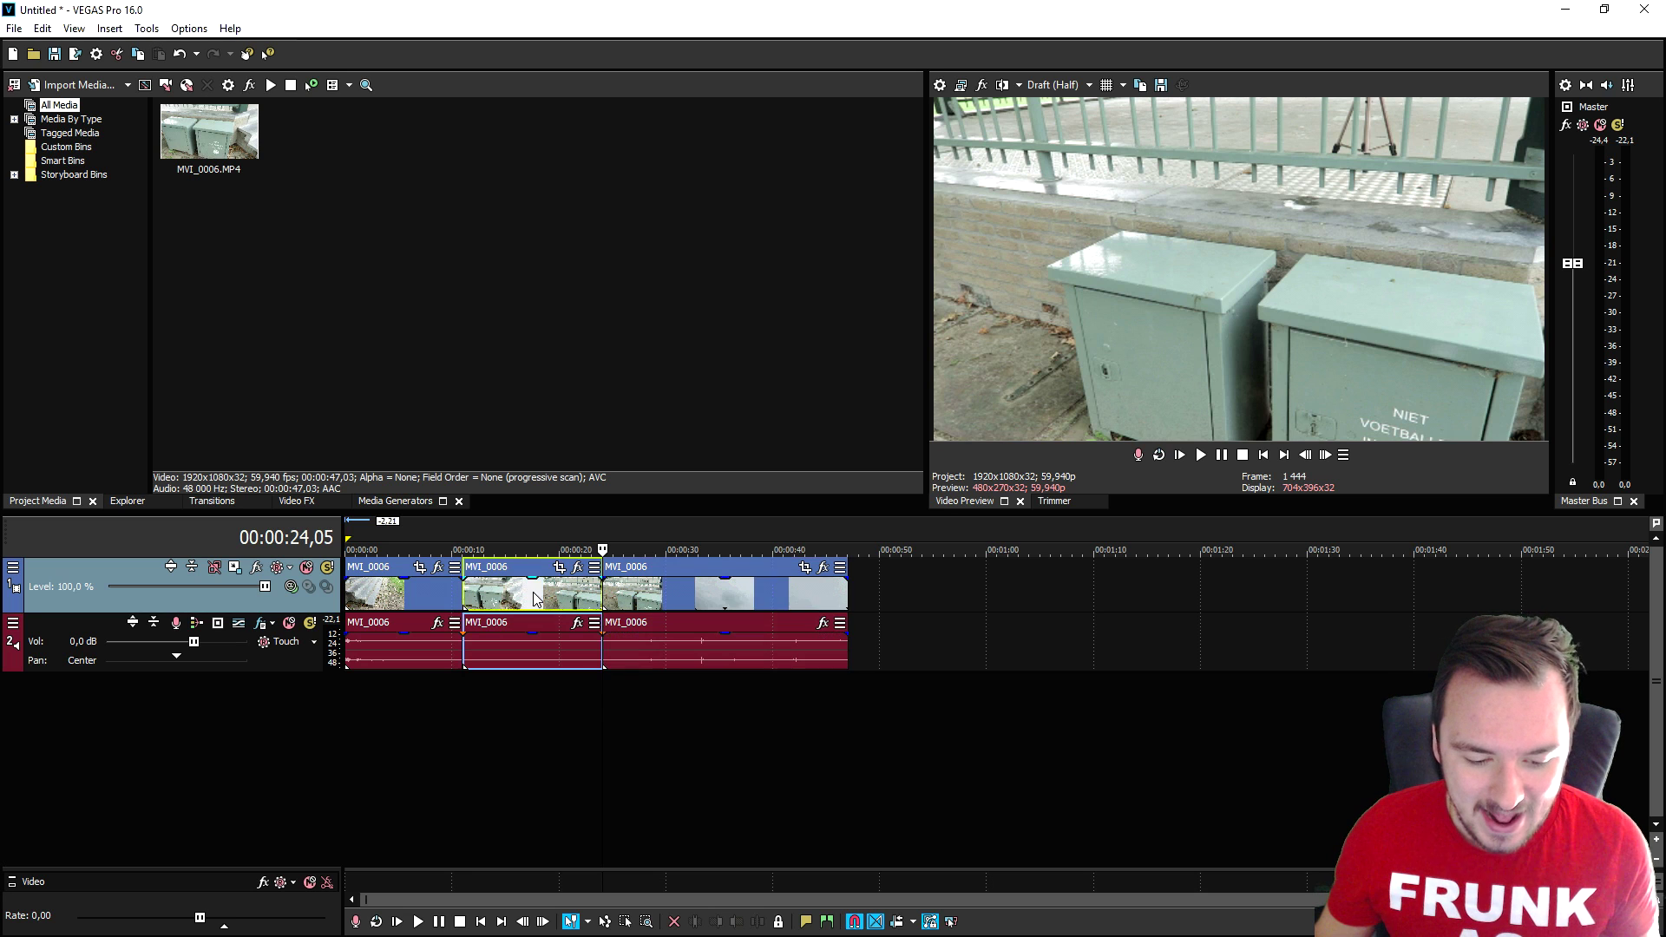
Step: Select the middle piece between the two cuts and delete it
click(533, 599)
drag(533, 599, 1006, 599)
drag(1117, 615, 1131, 657)
key(Delete)
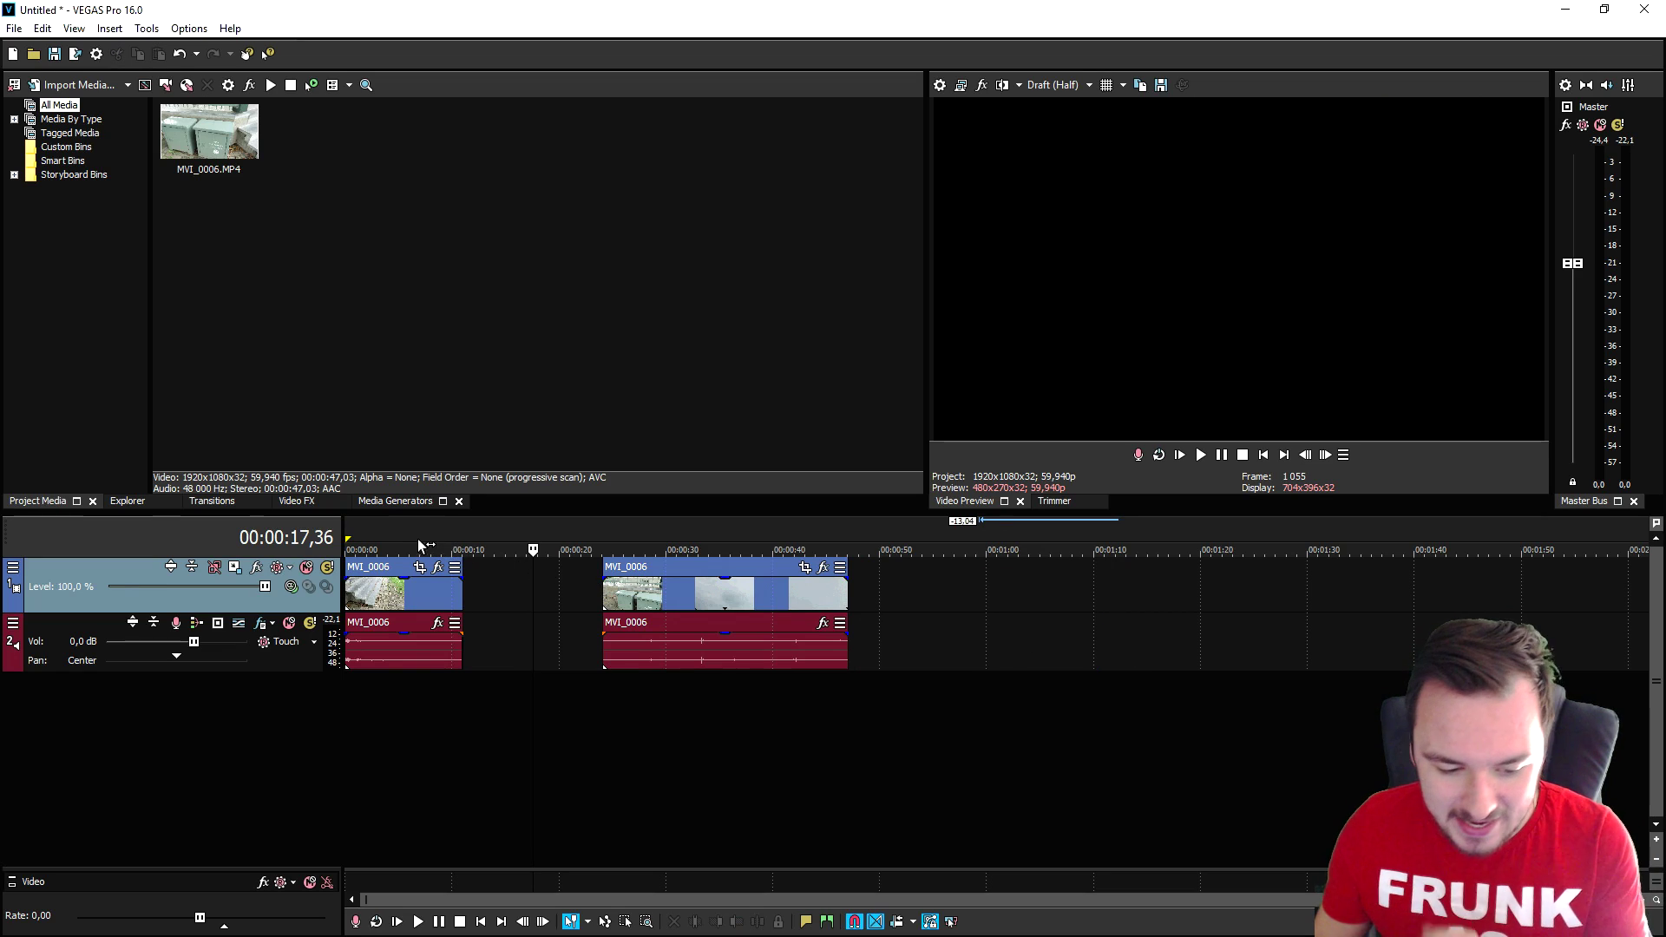
Step: Pull the last piece left against the first and play back the join
click(428, 547)
key(space)
drag(656, 598, 531, 580)
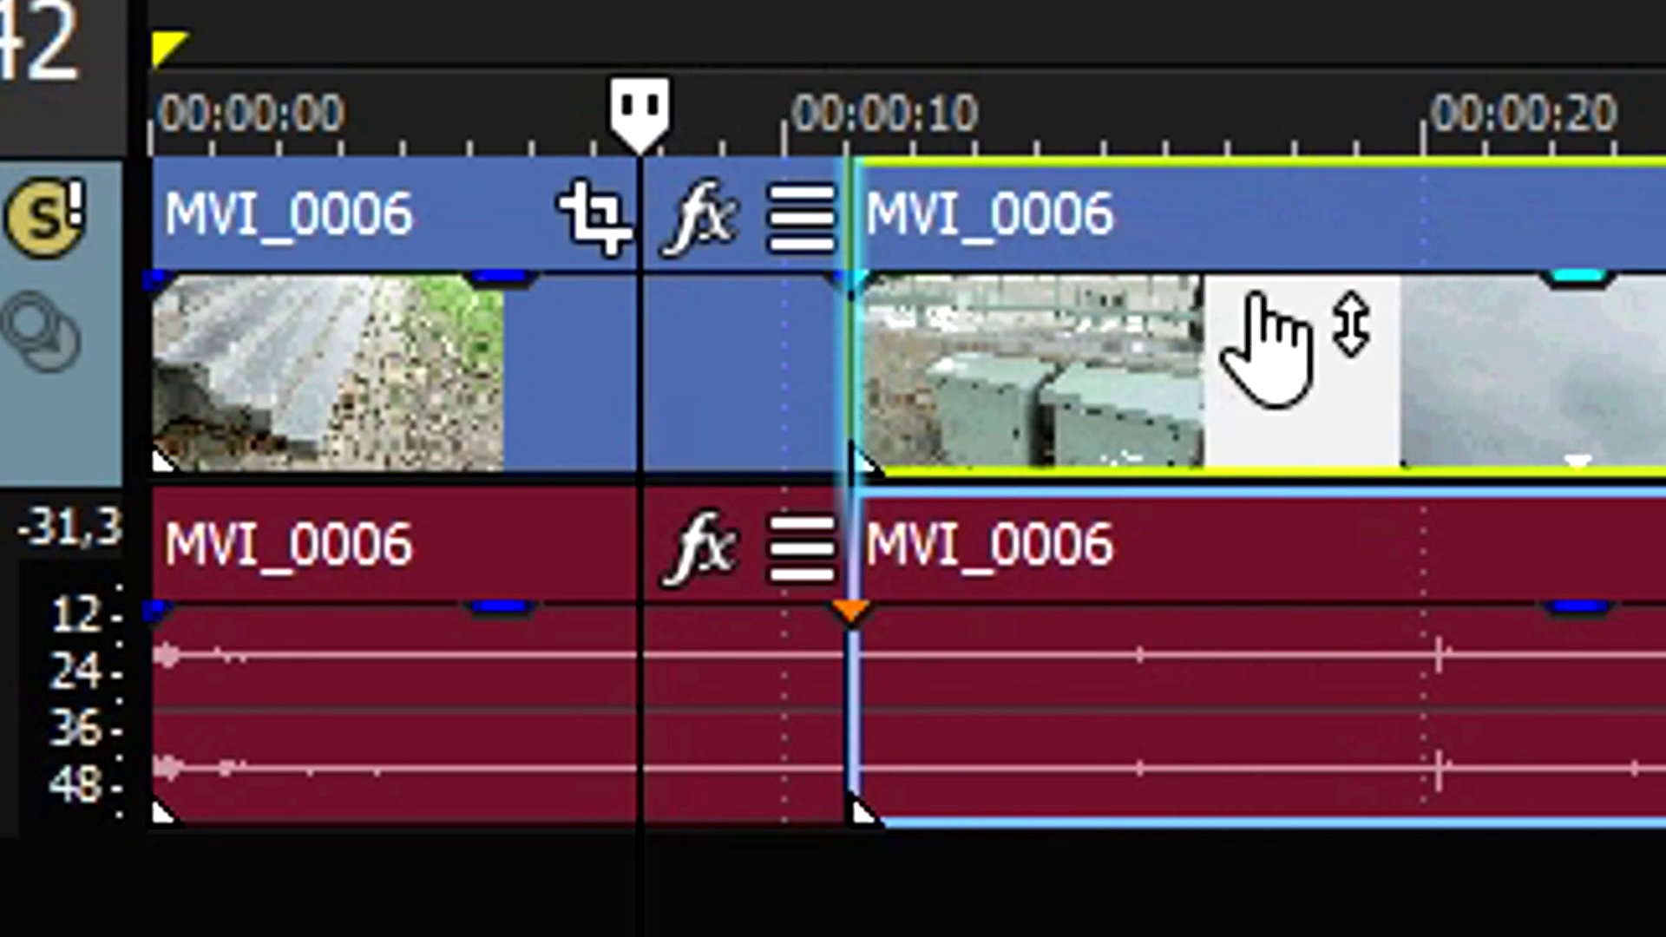
key(space)
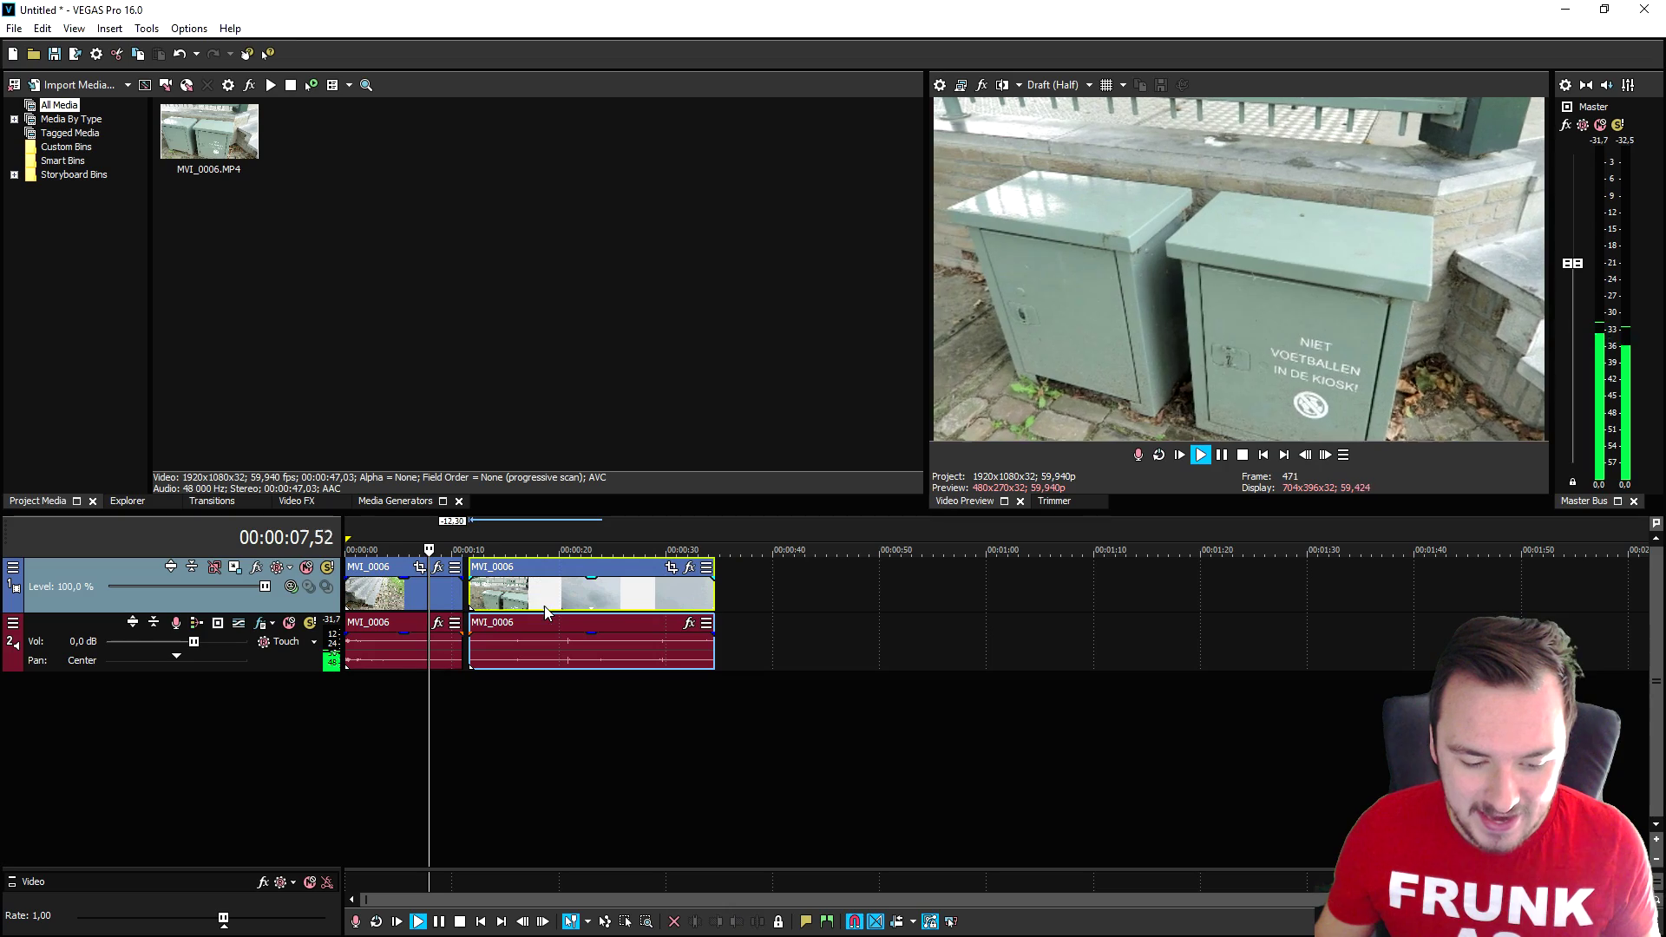
scroll(715, 615, up, 5)
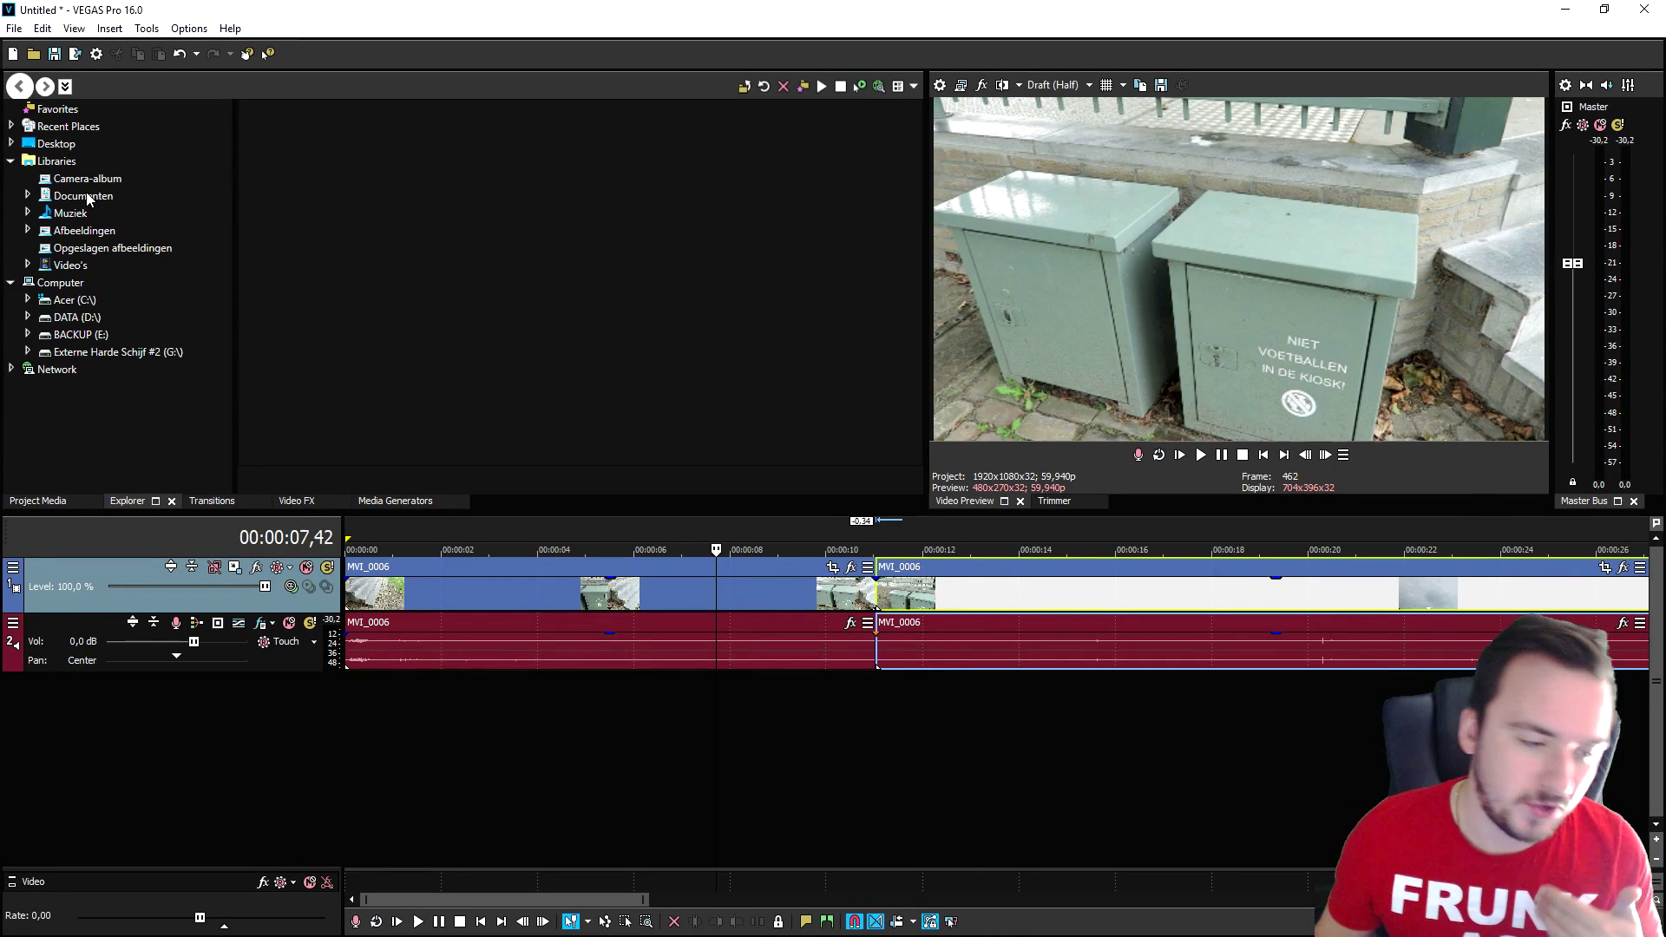
Step: Overlap the second piece onto the first and apply a Slide In, Top-Down transition, then play it
click(218, 501)
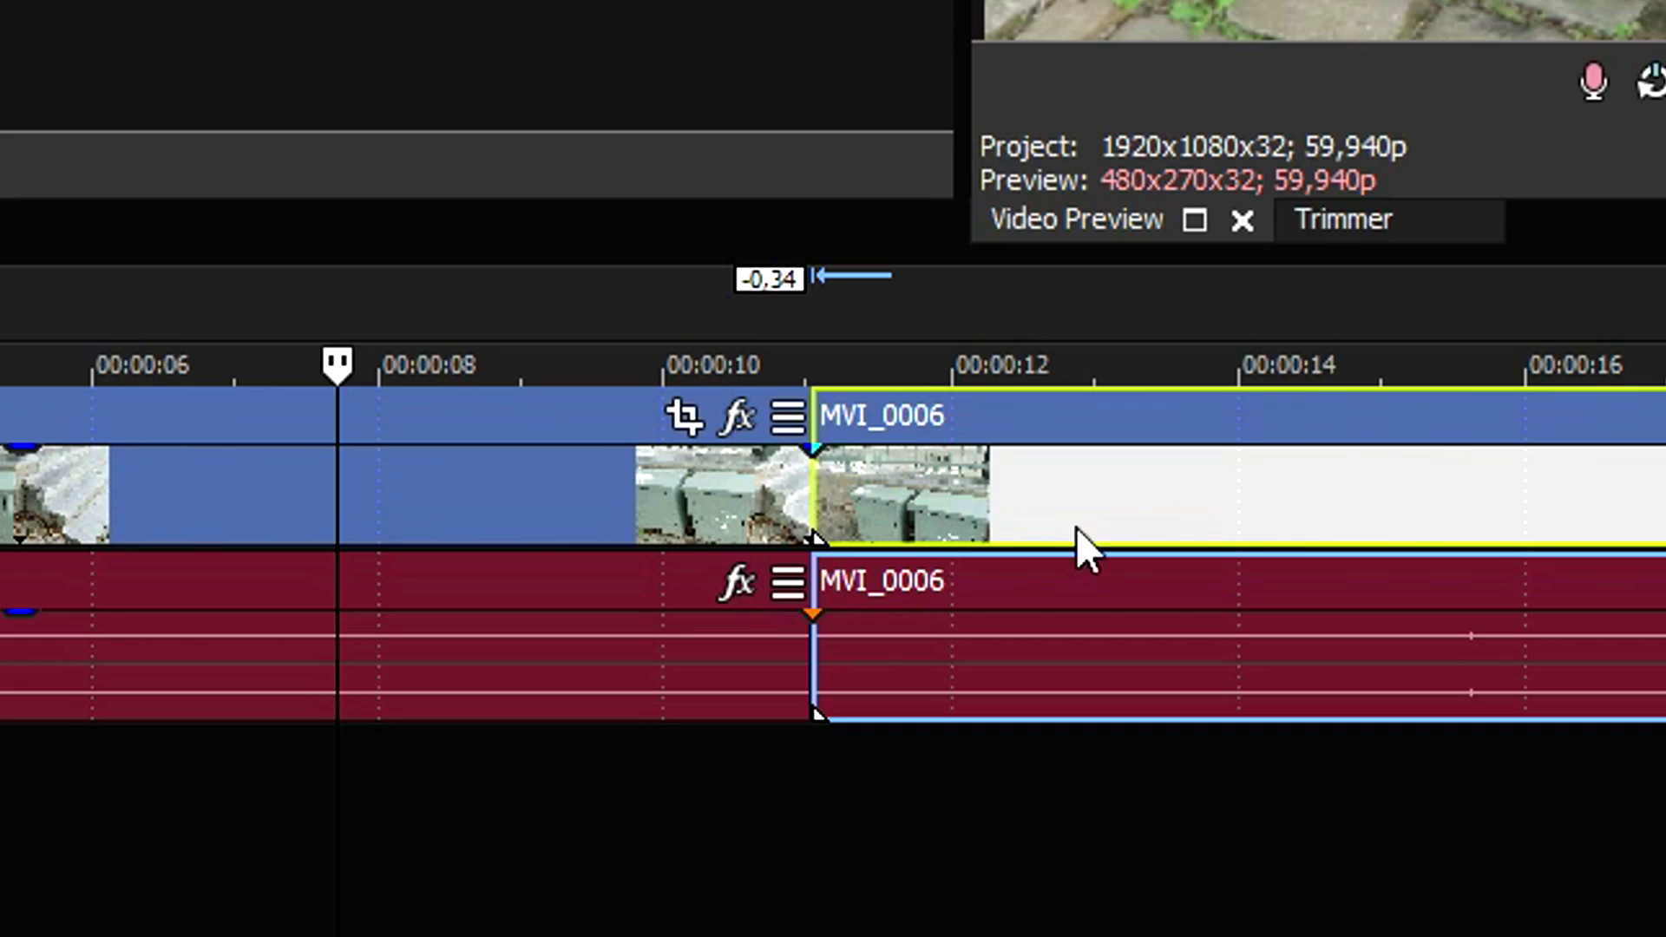
drag(1355, 507, 1008, 507)
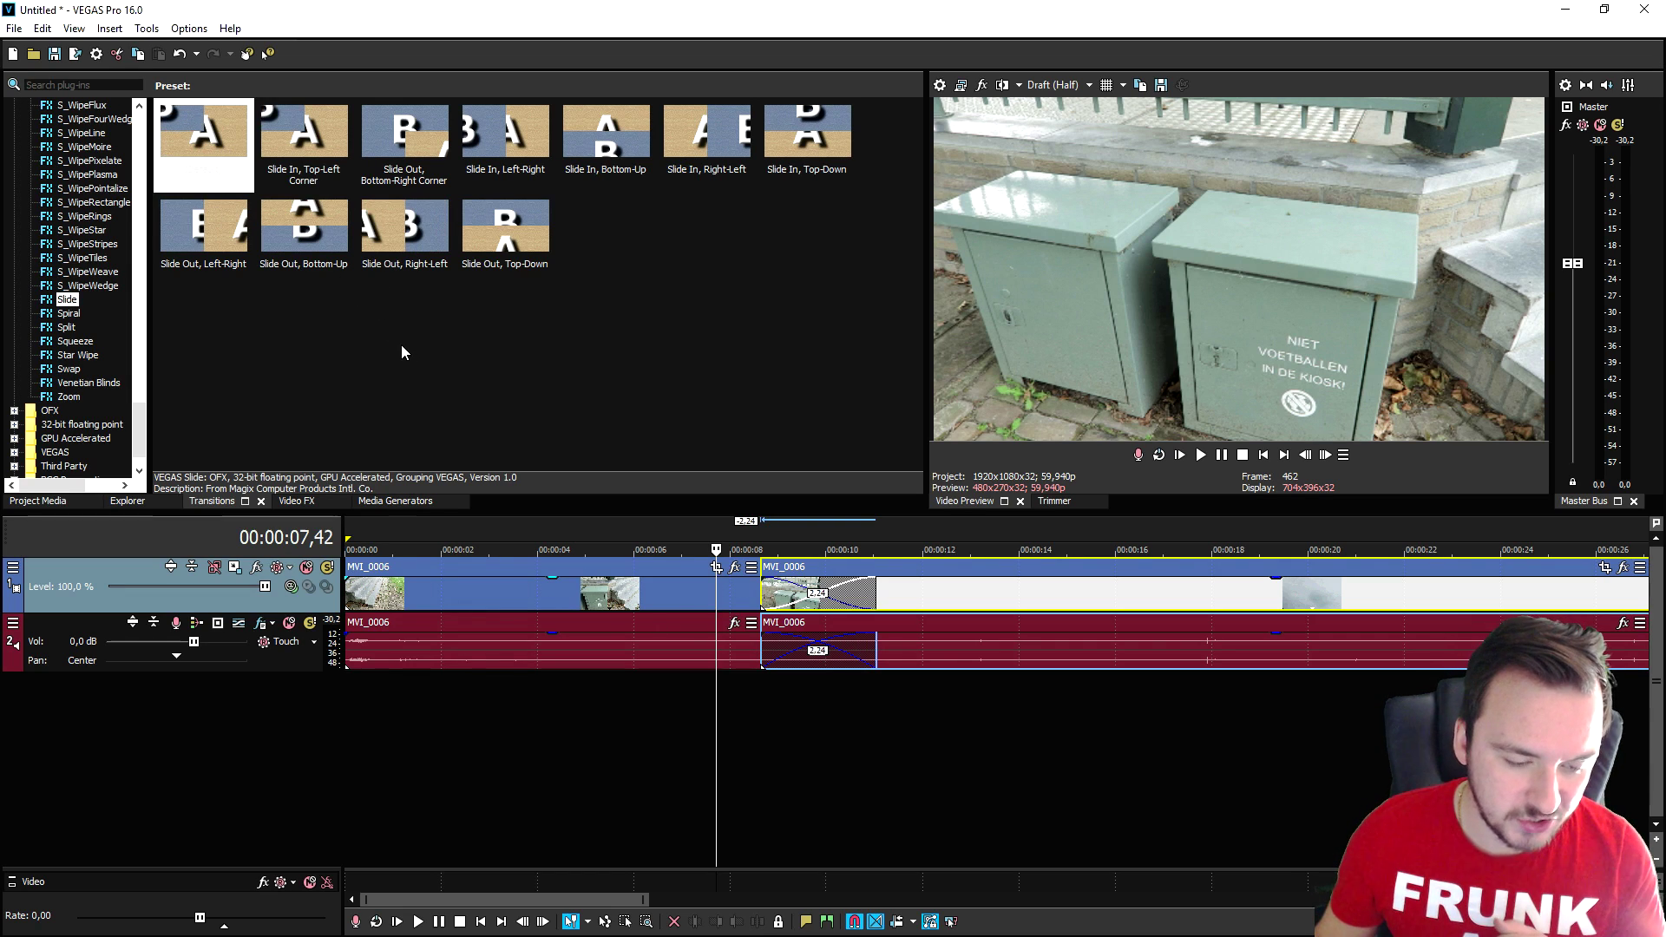
drag(397, 238, 822, 597)
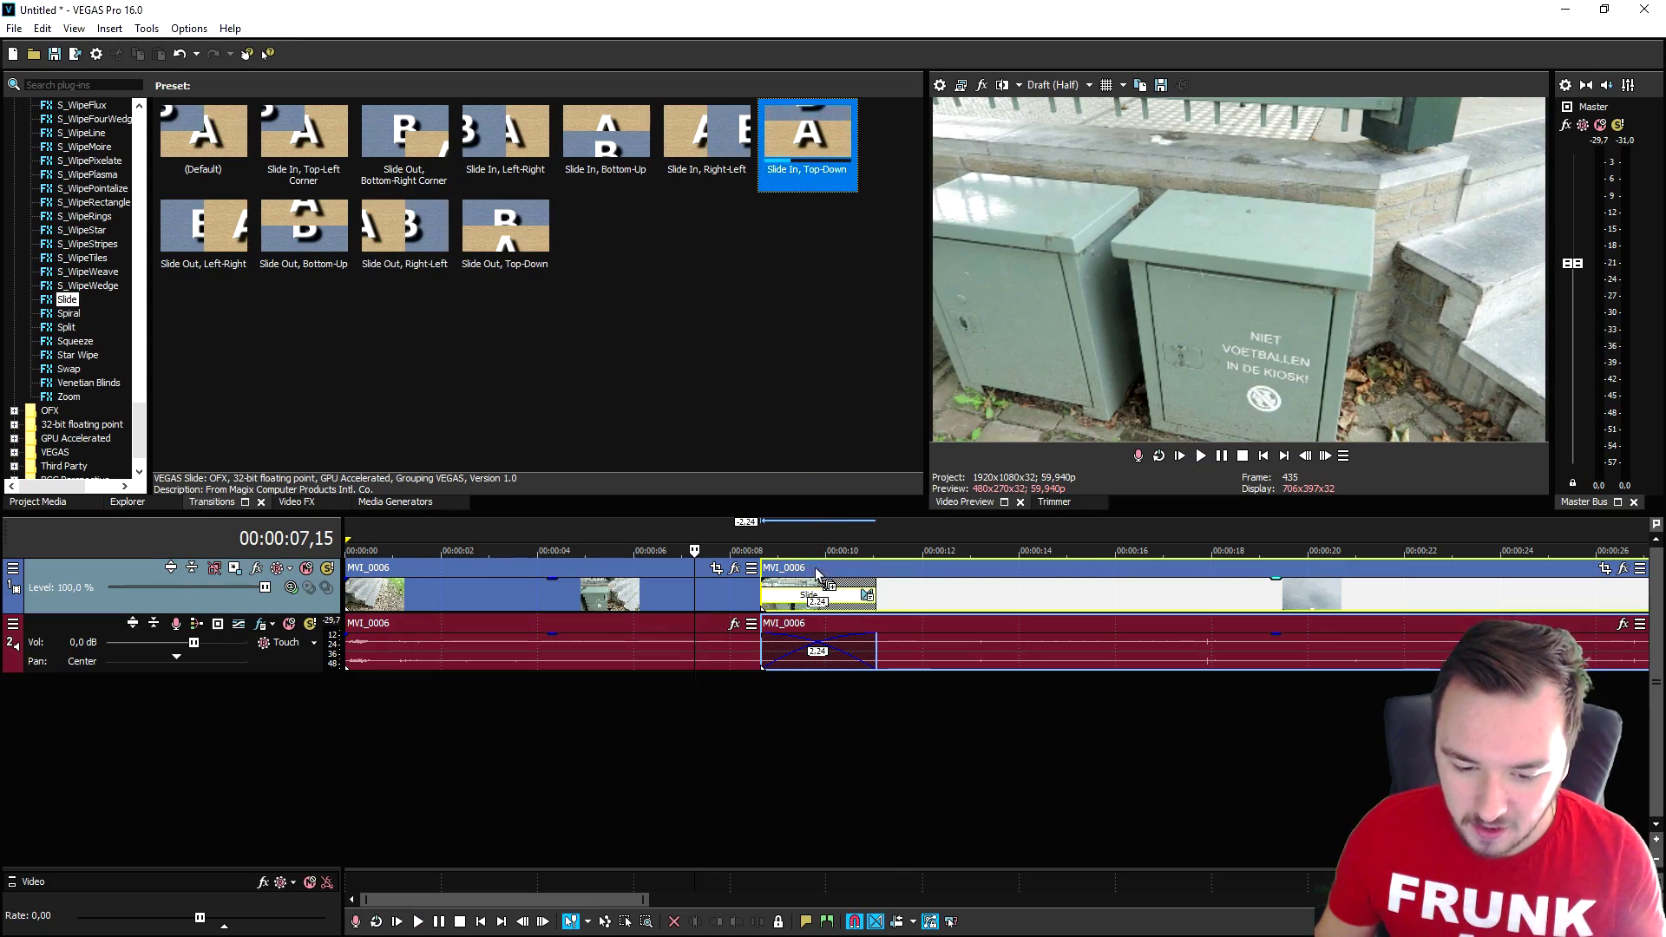
click(819, 131)
click(740, 530)
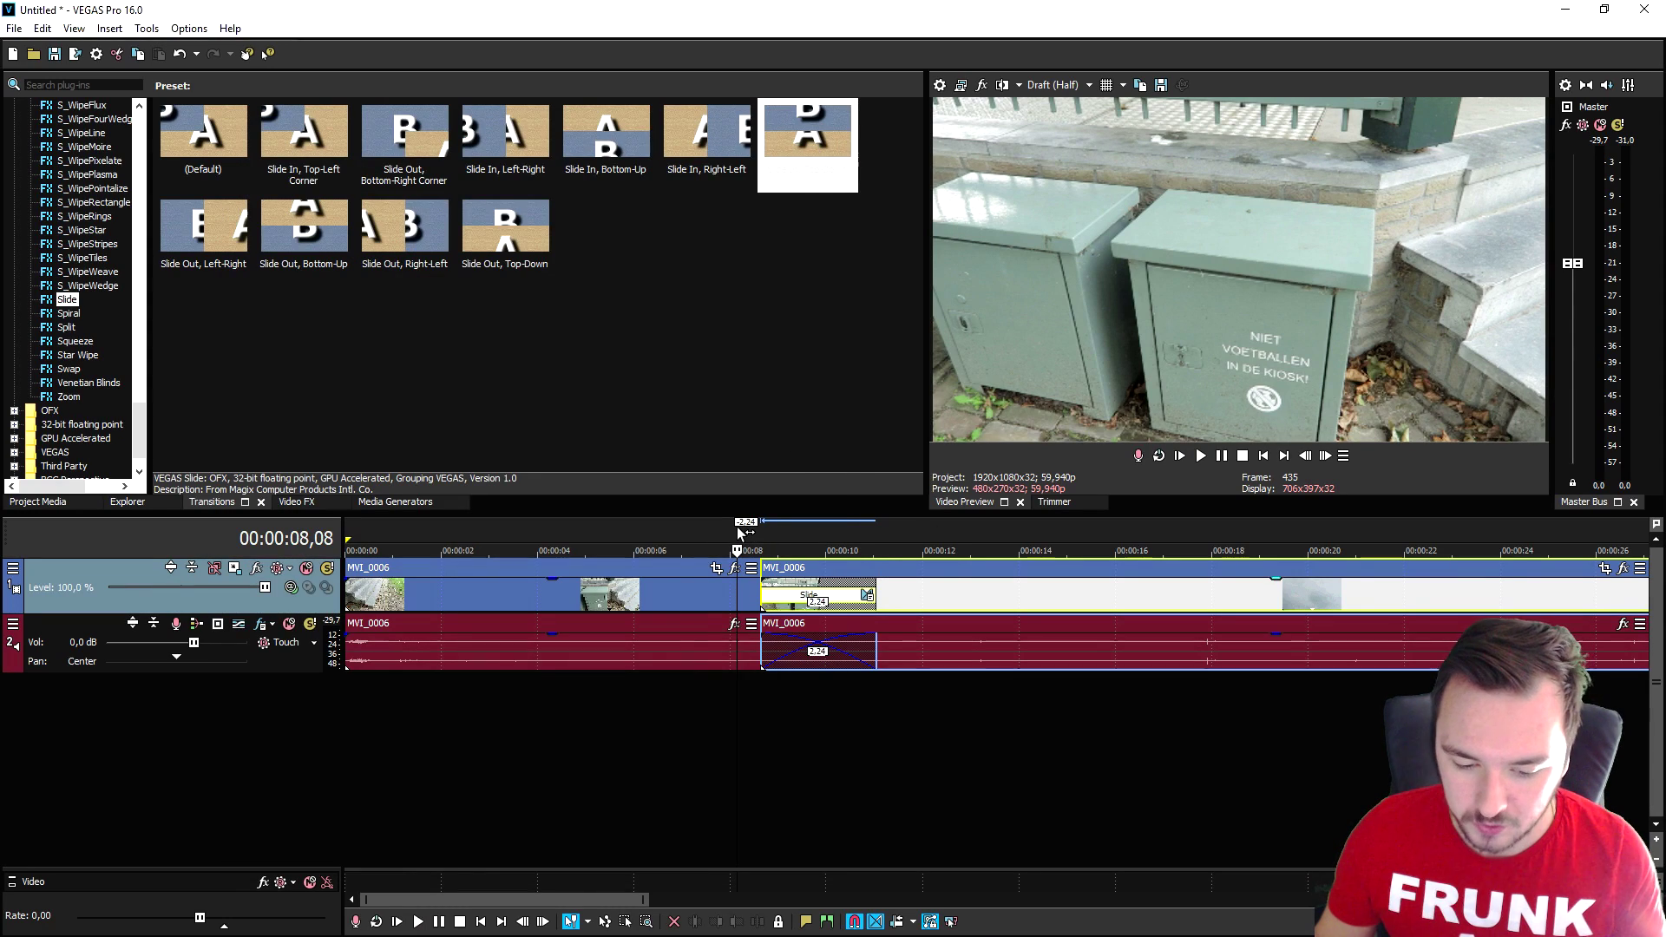
key(space)
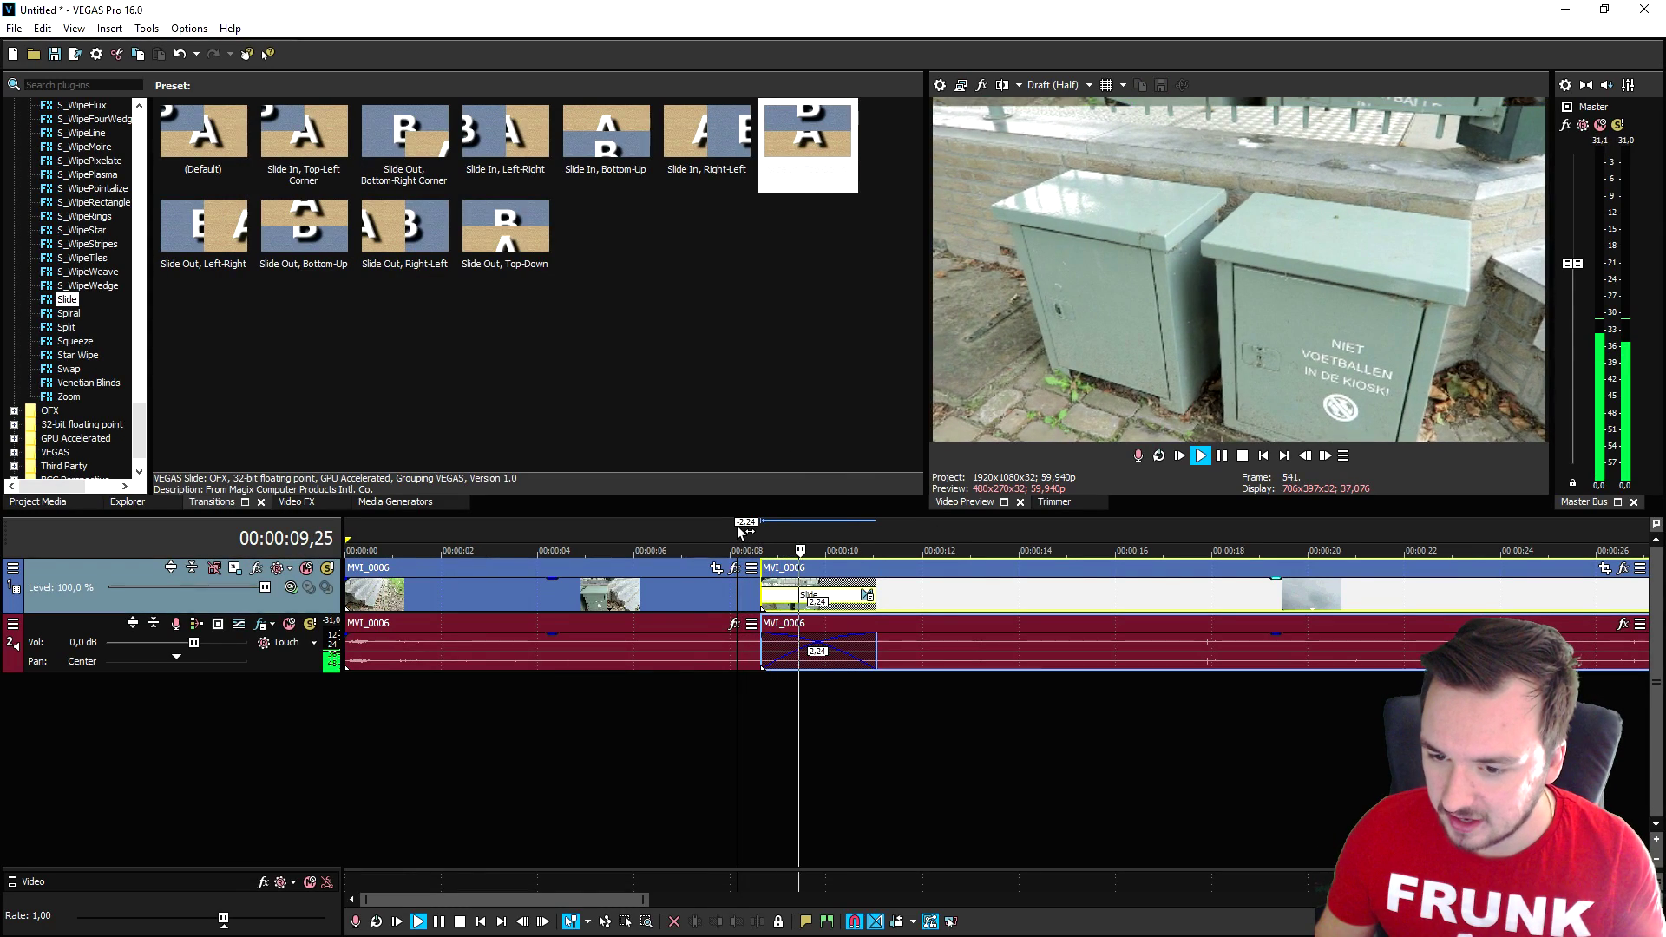
key(space)
key(space)
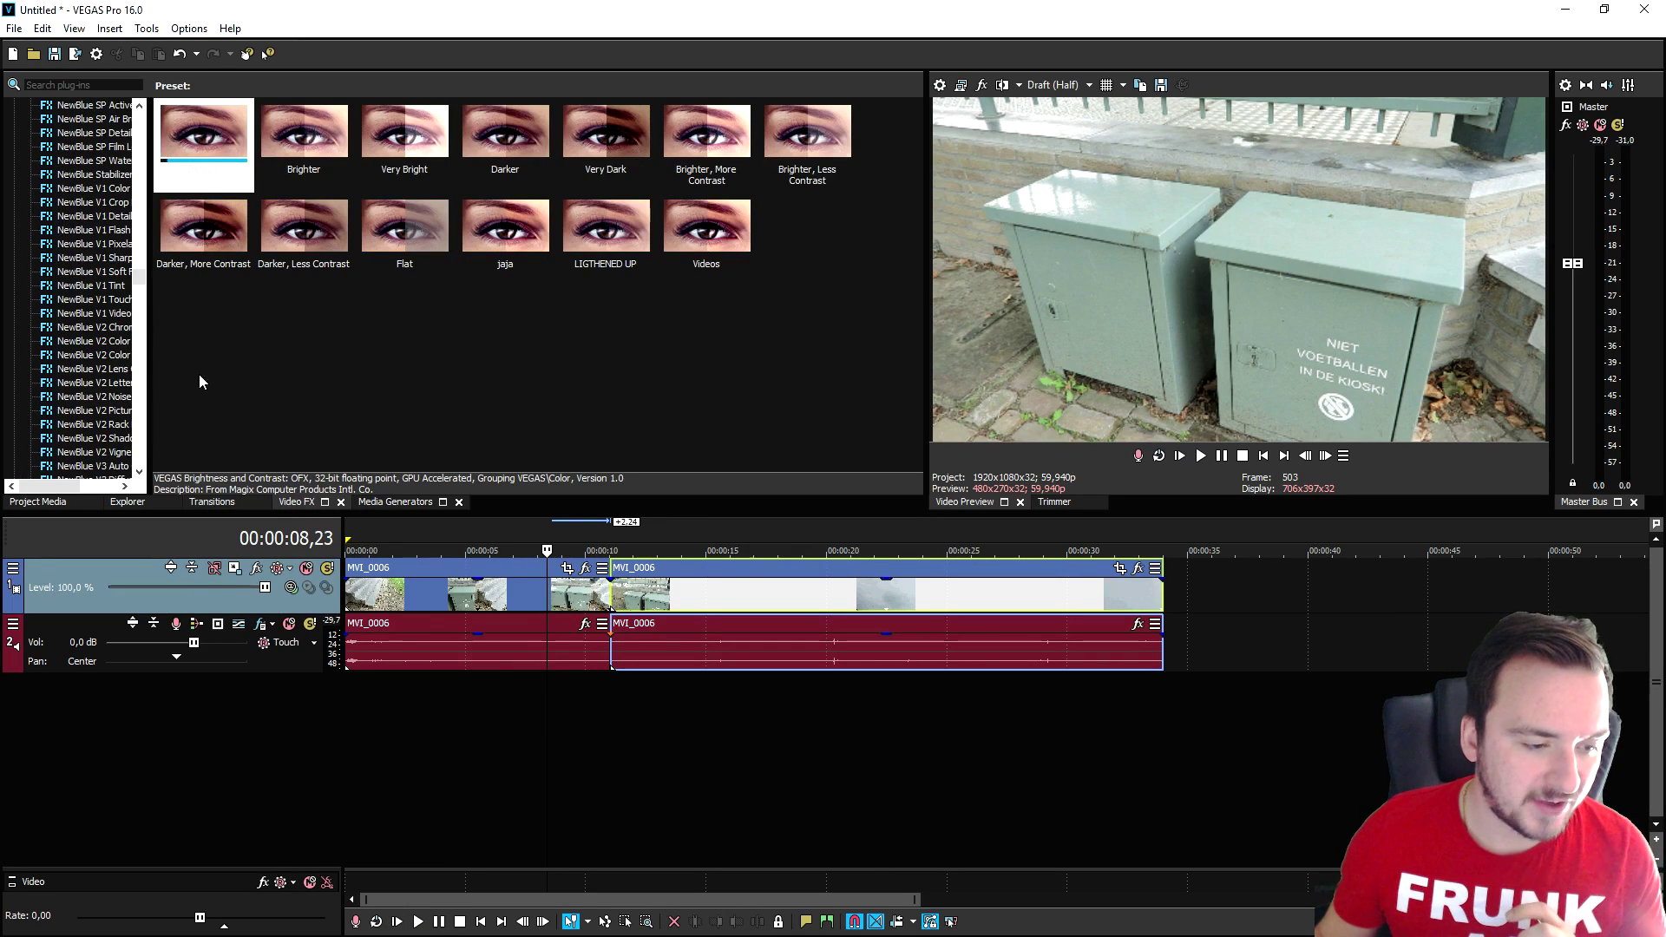
Step: Drop the default Brightness and Contrast preset onto the second MVI_0006 clip
scroll(98, 208, up, 10)
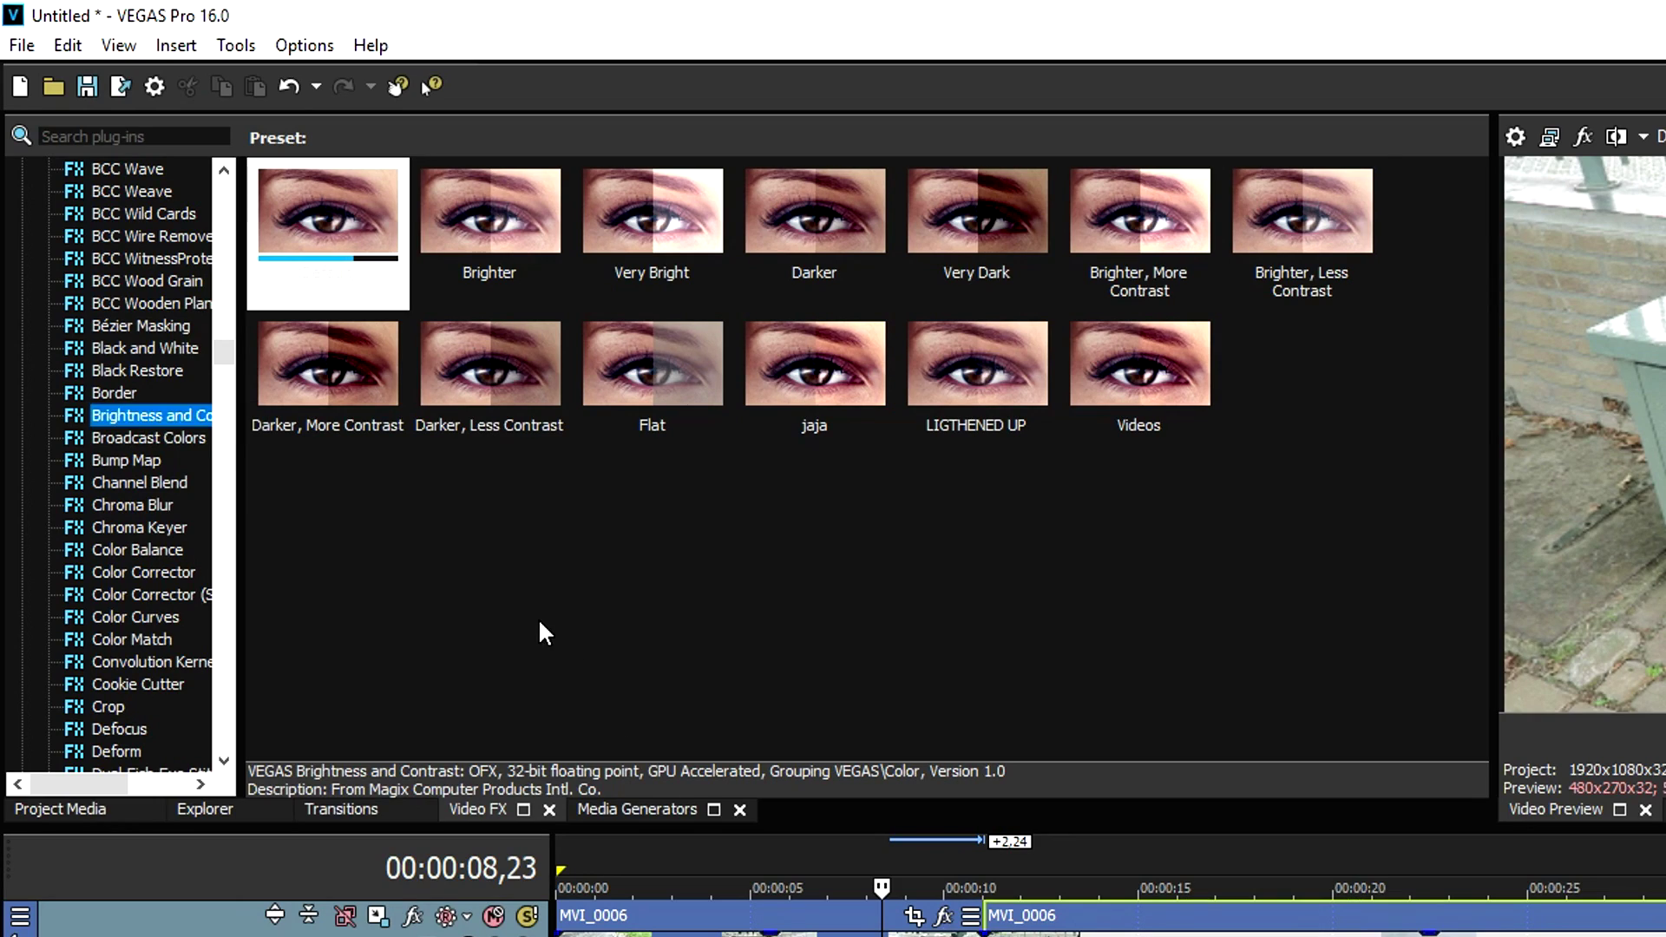
drag(326, 217, 730, 595)
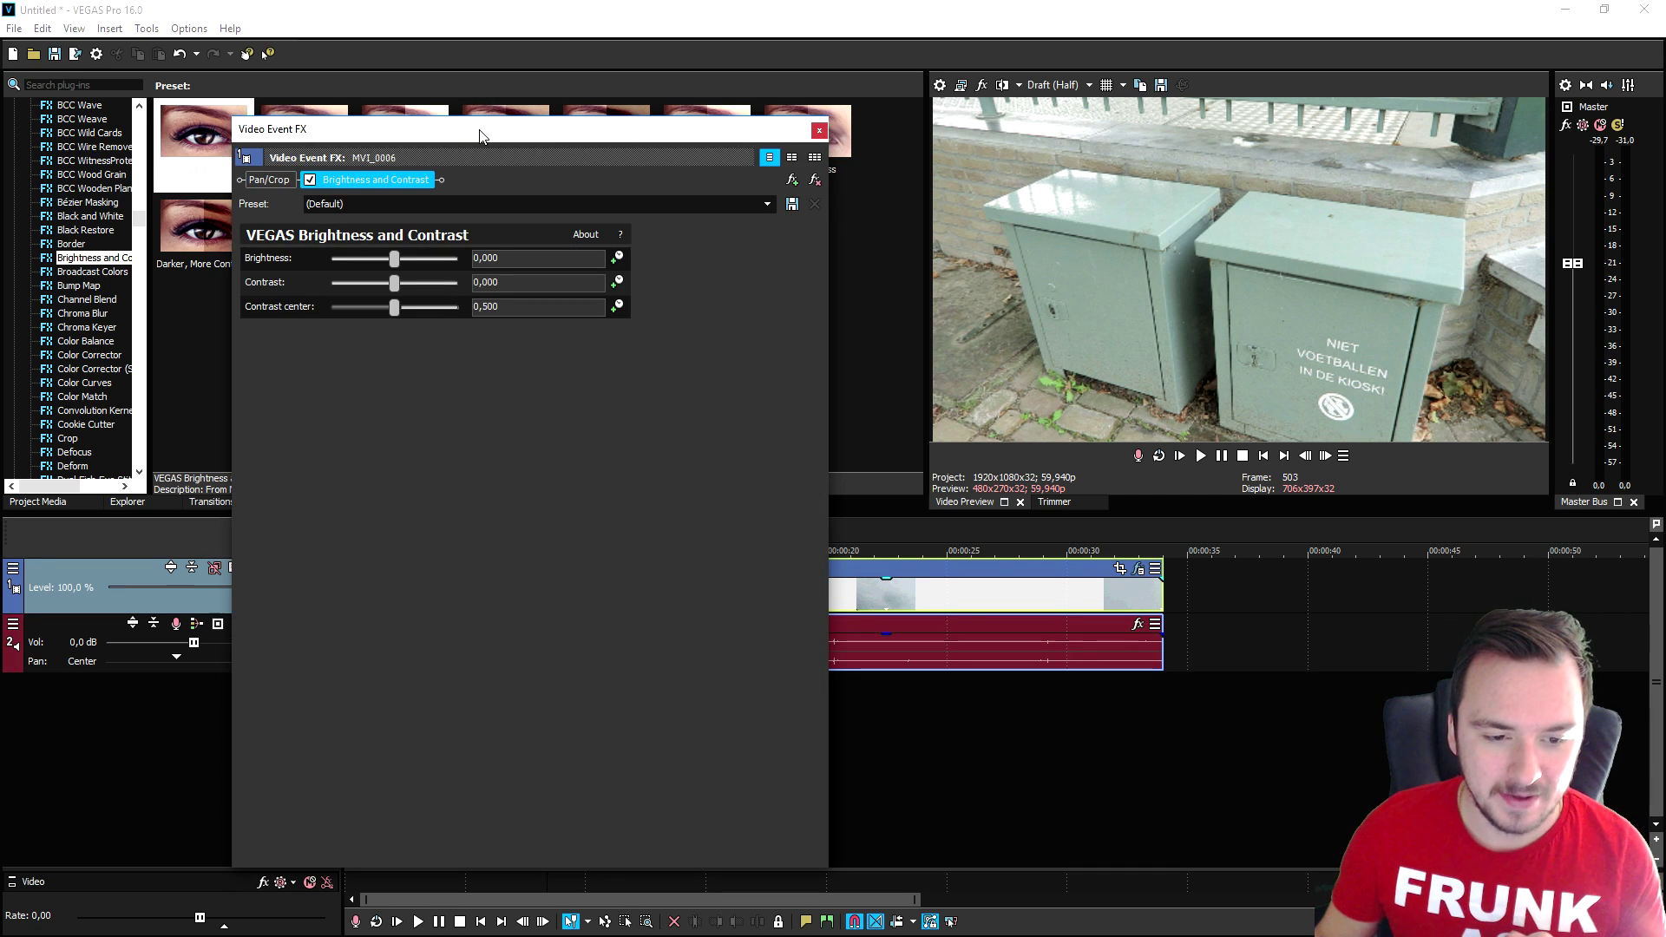
drag(480, 136, 442, 77)
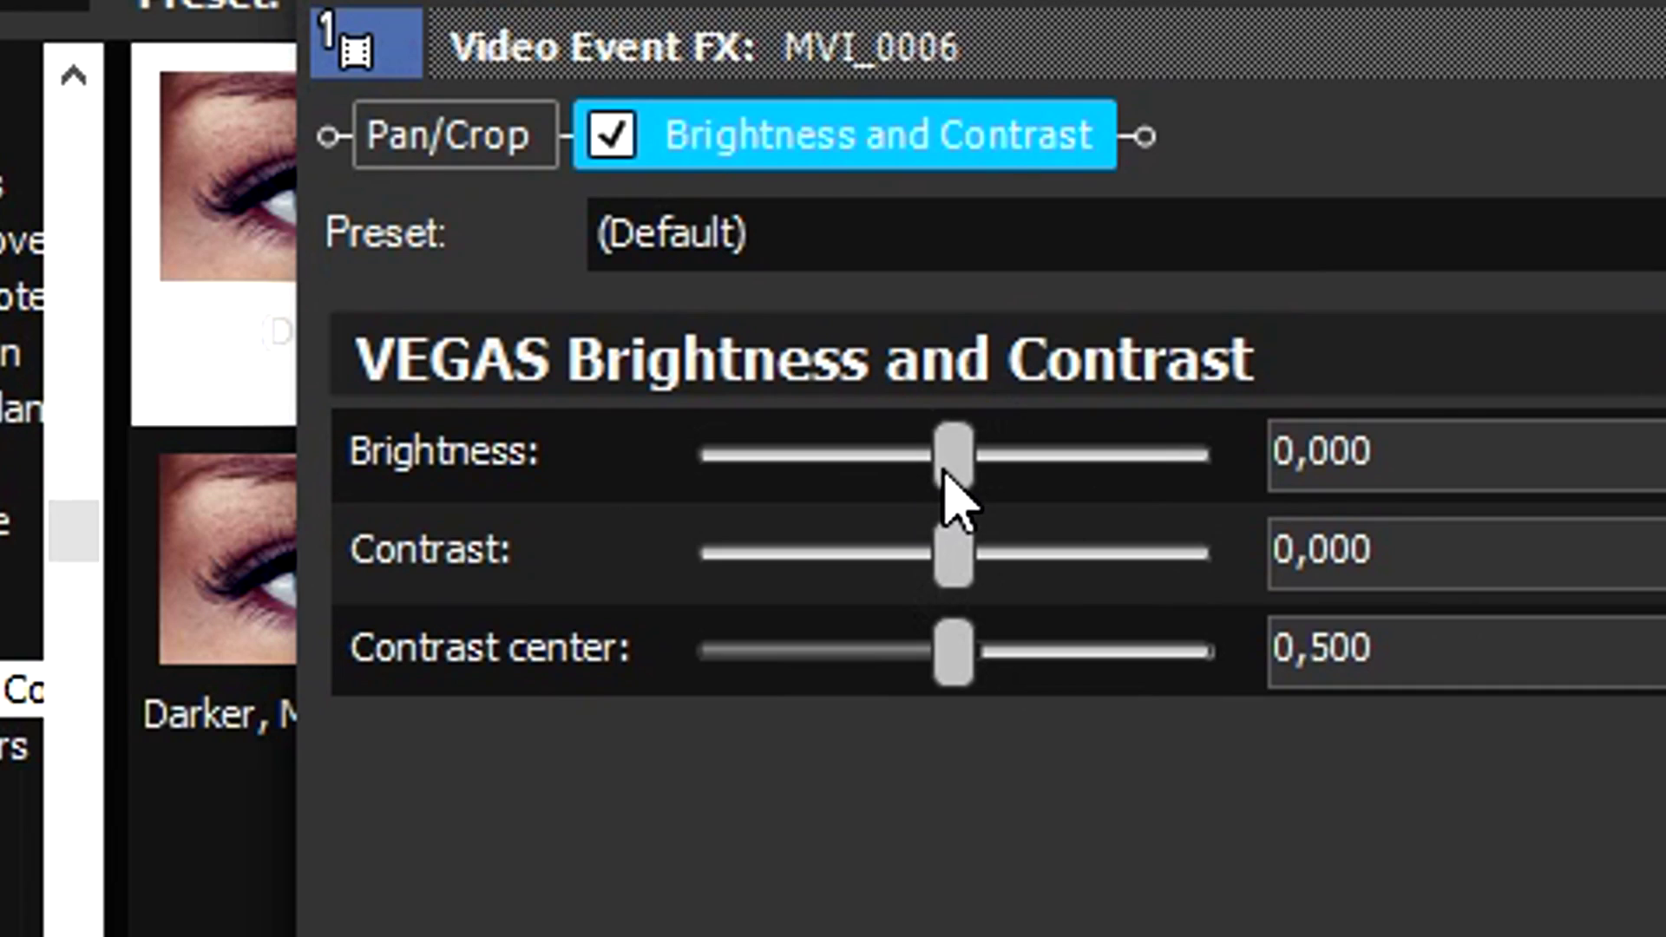
Step: Raise the clip's brightness to about 0,769, then lower it to about 0,347
click(947, 480)
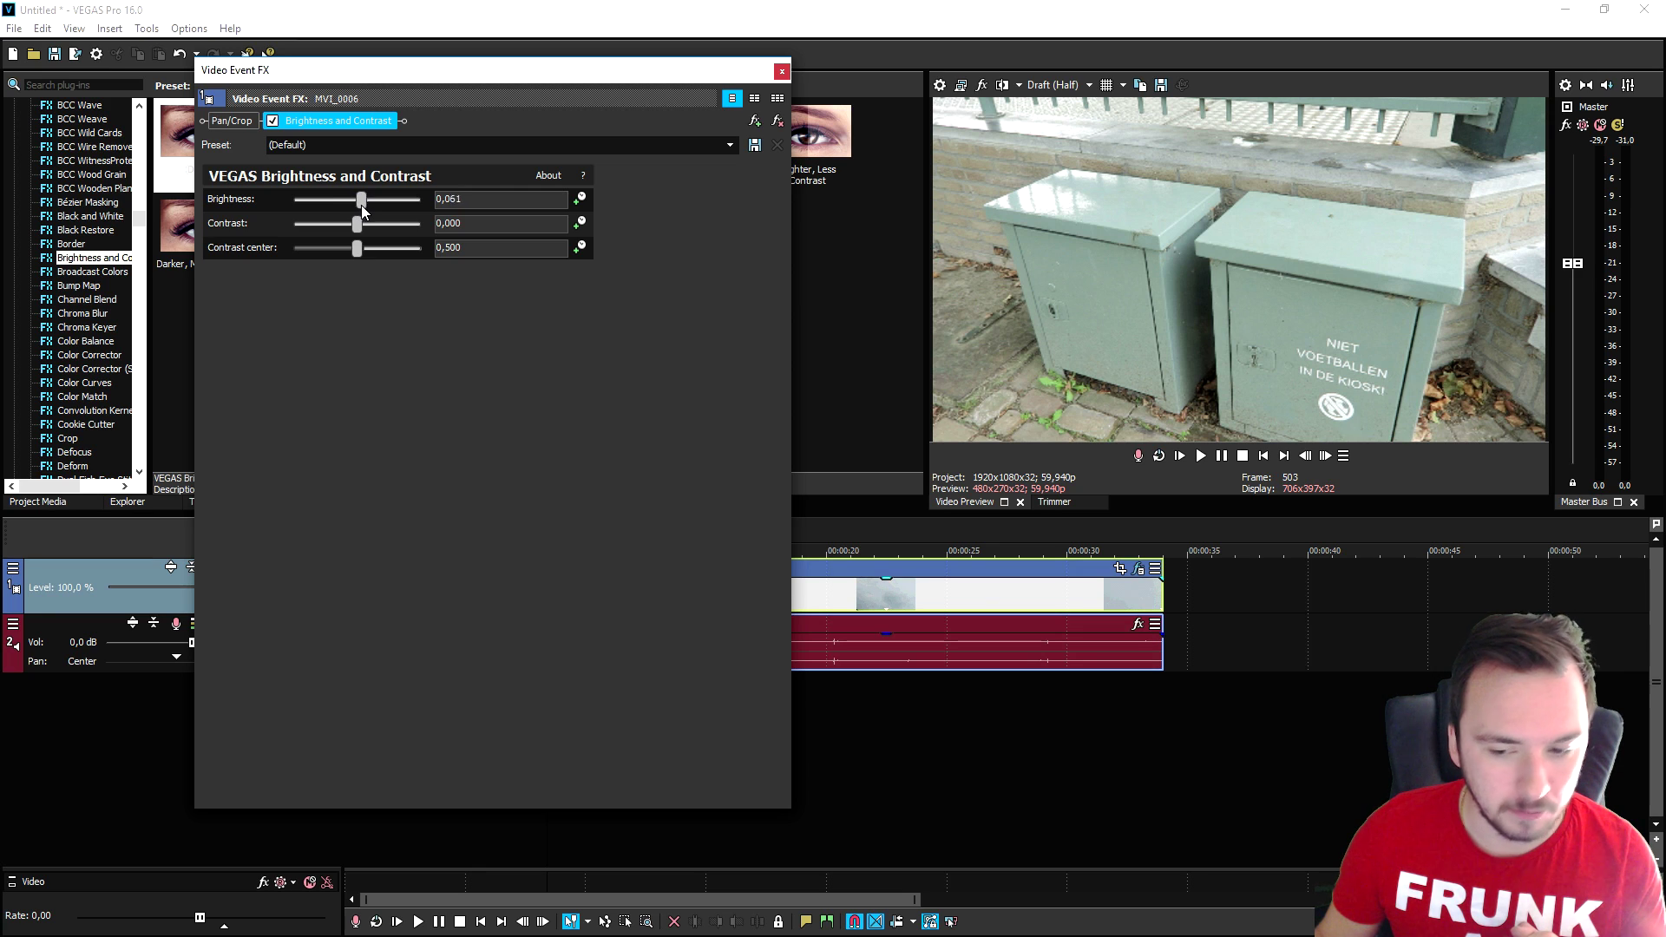
drag(948, 482, 1152, 500)
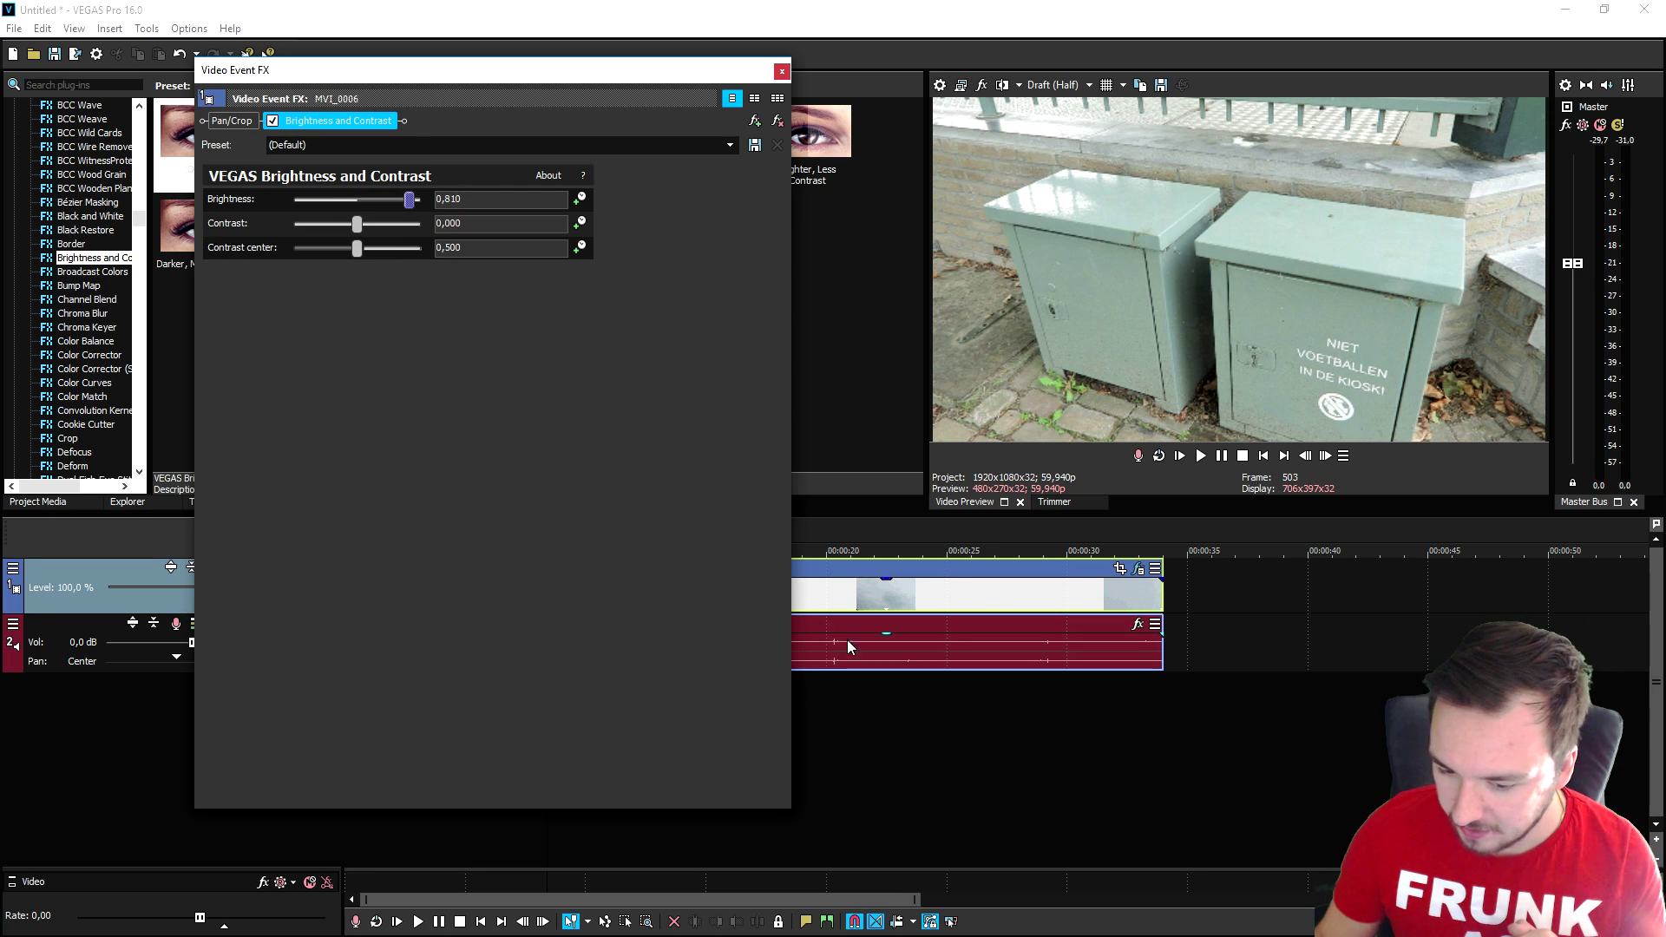
click(871, 595)
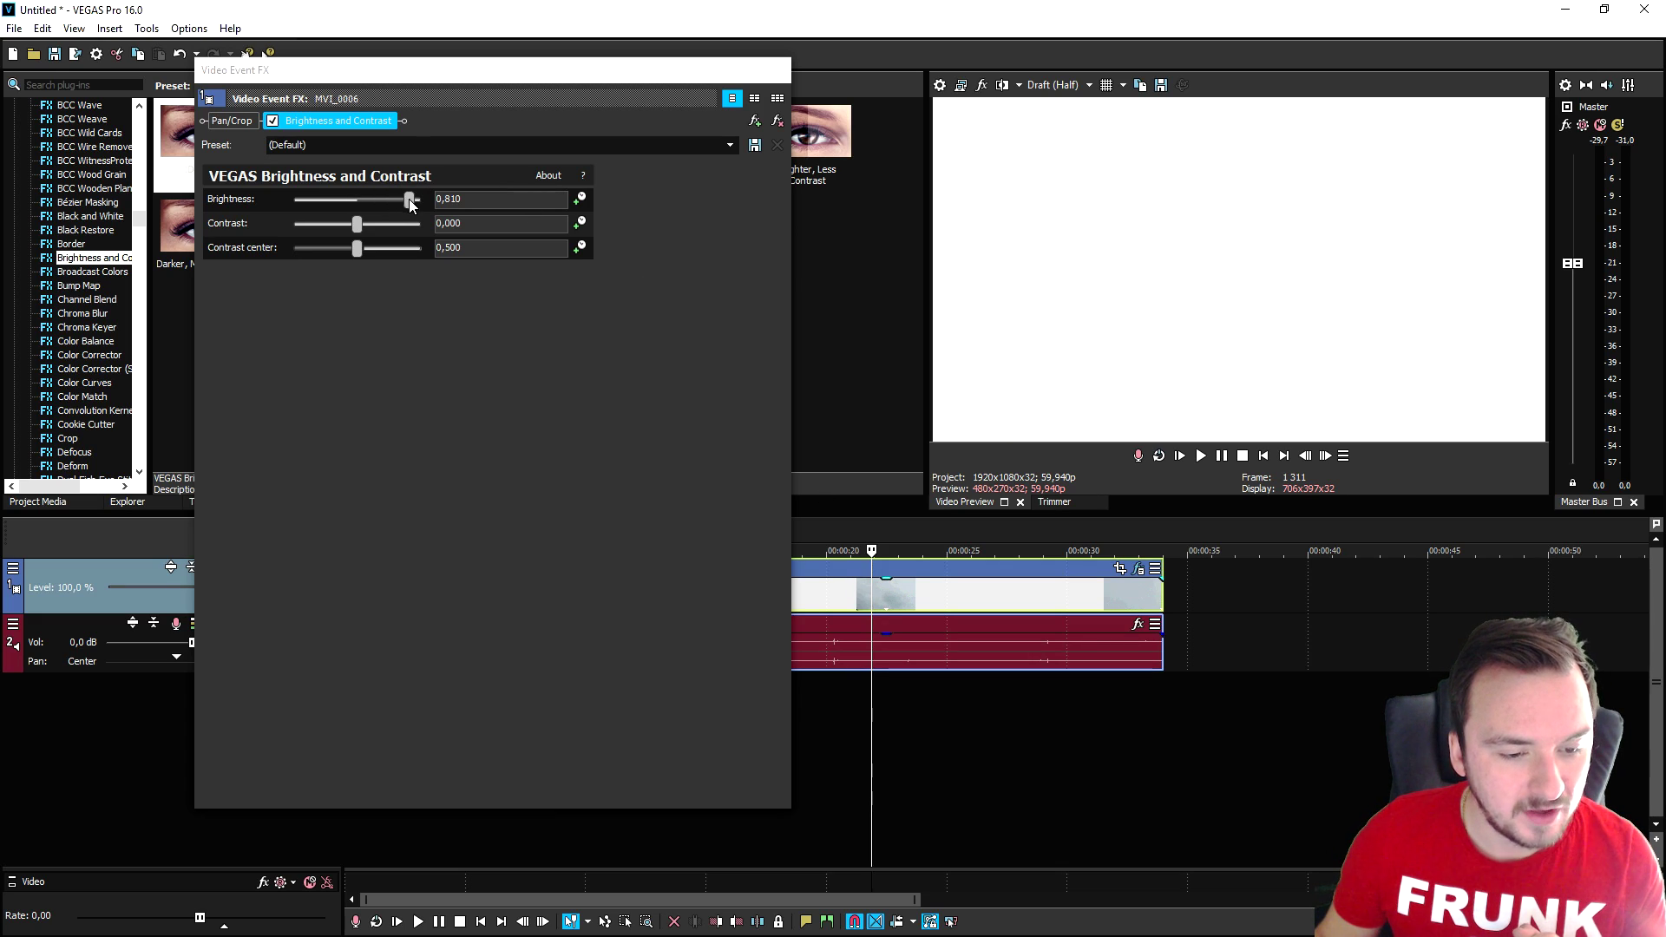
drag(413, 200, 361, 195)
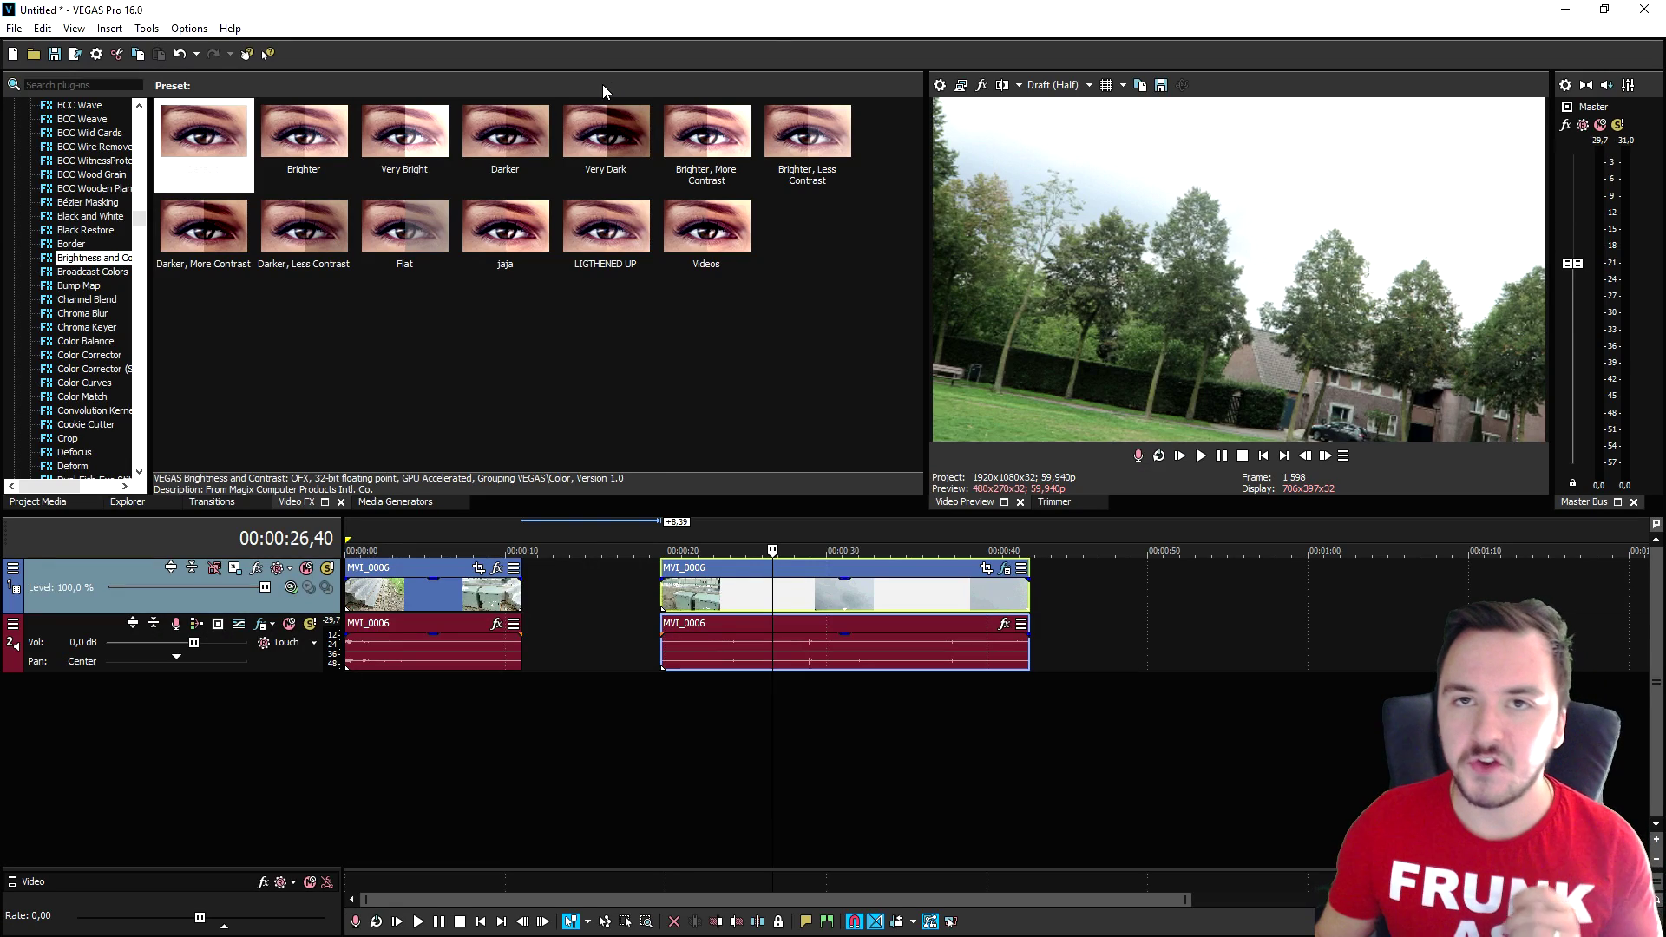
click(102, 357)
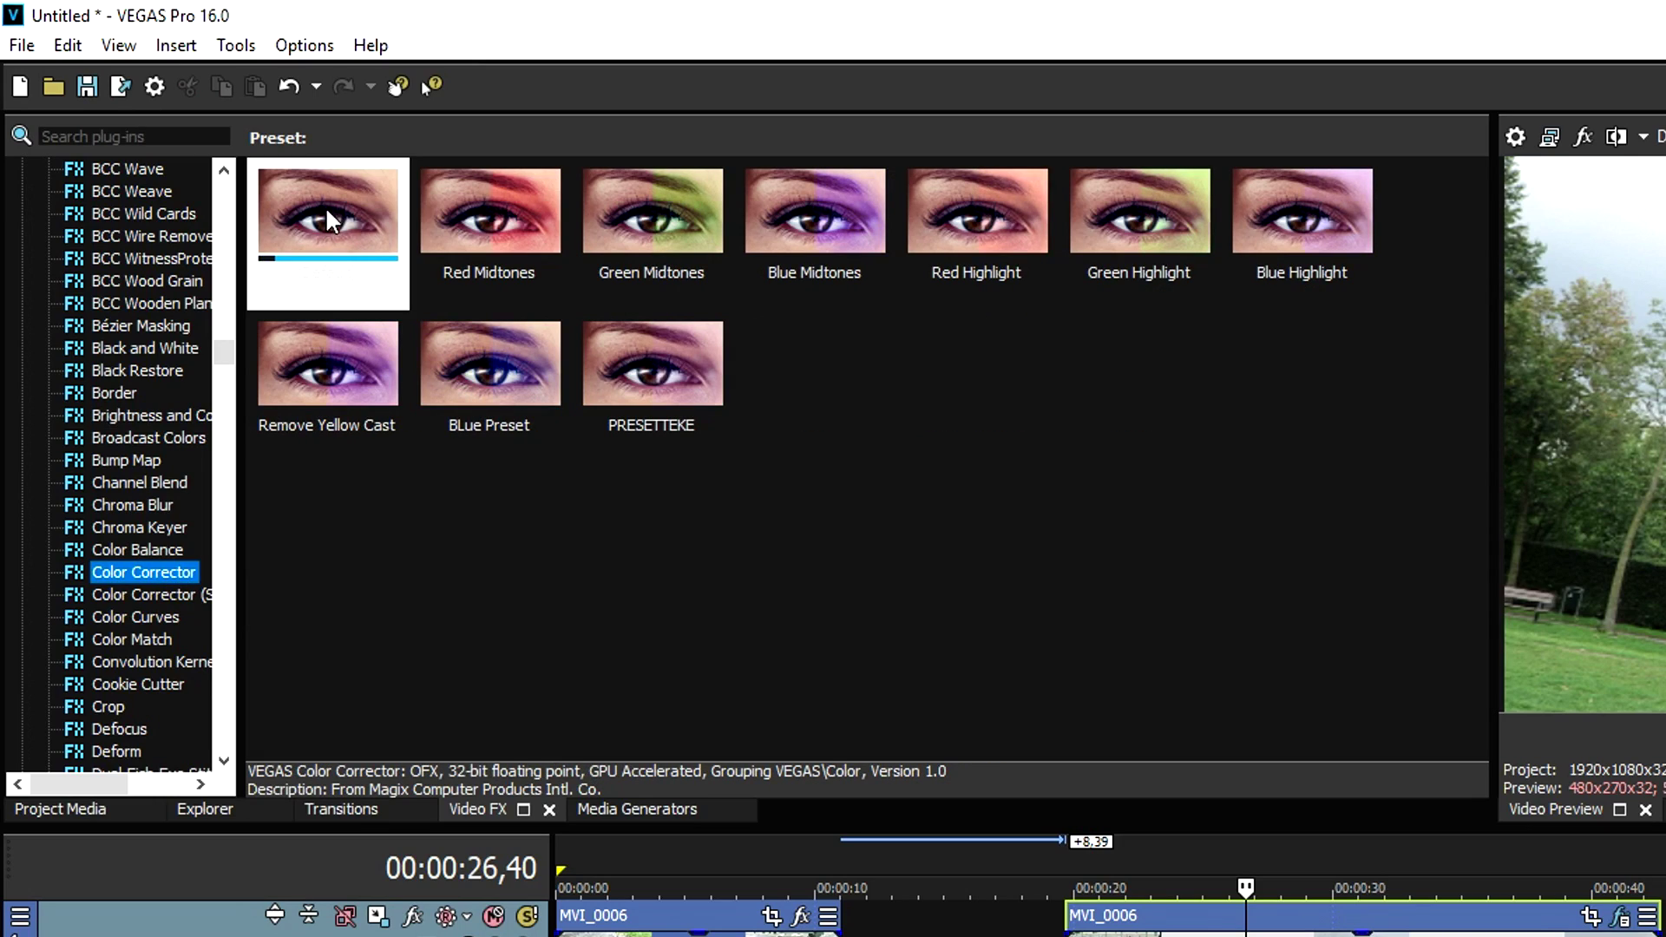
drag(321, 195, 1249, 915)
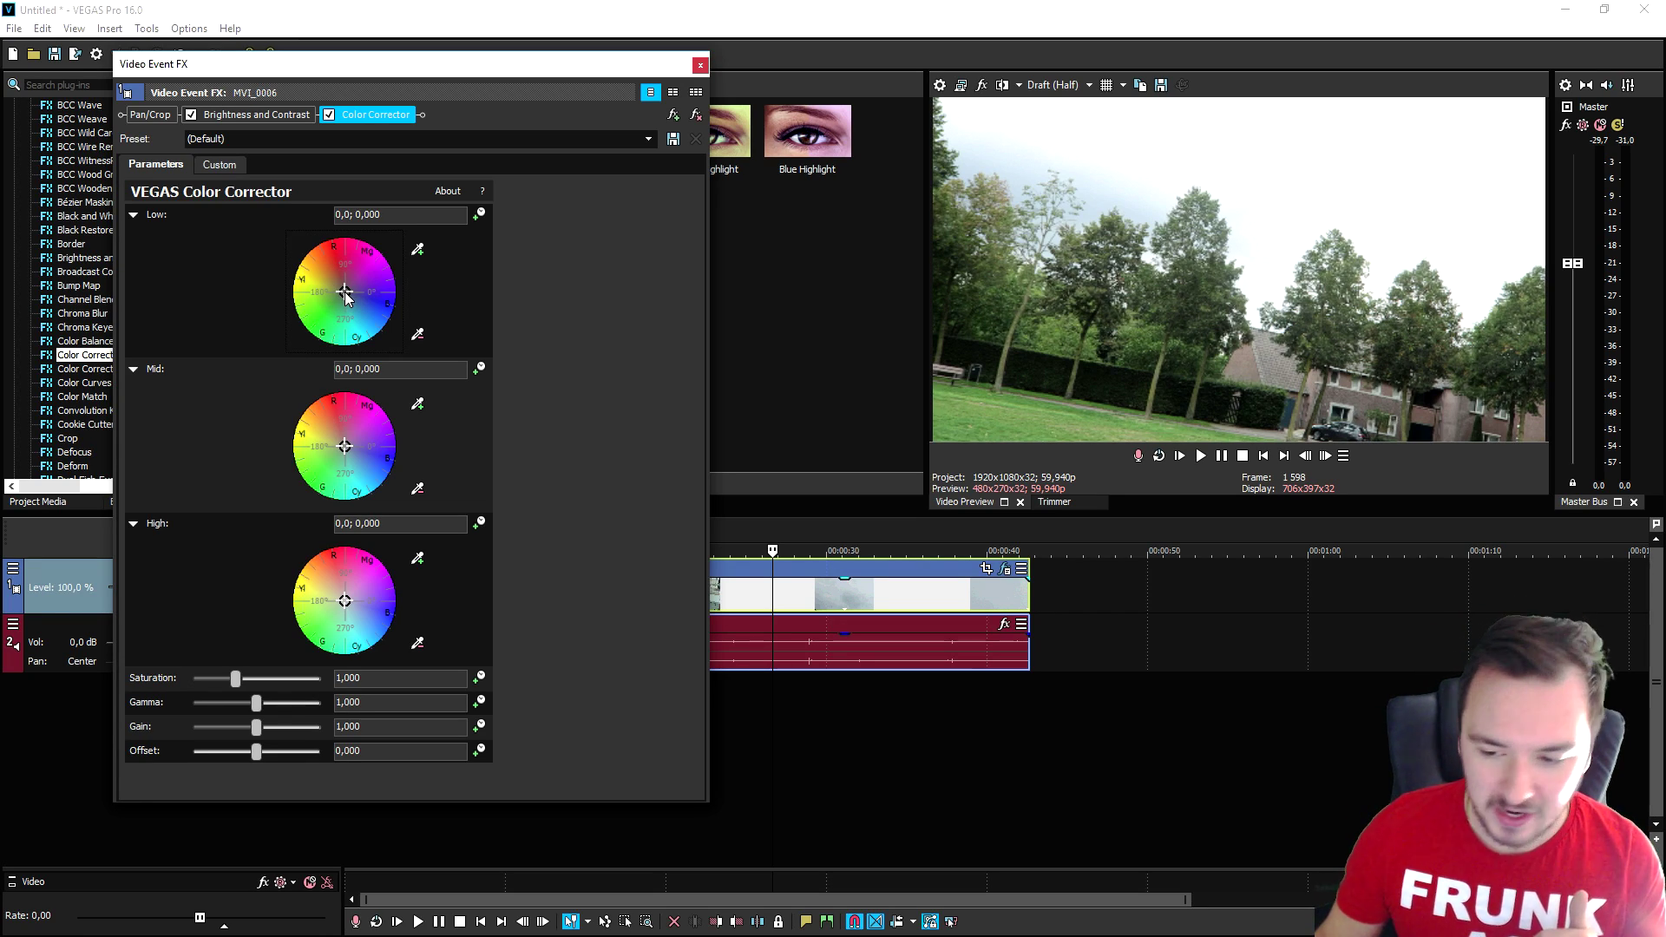
drag(344, 294, 341, 259)
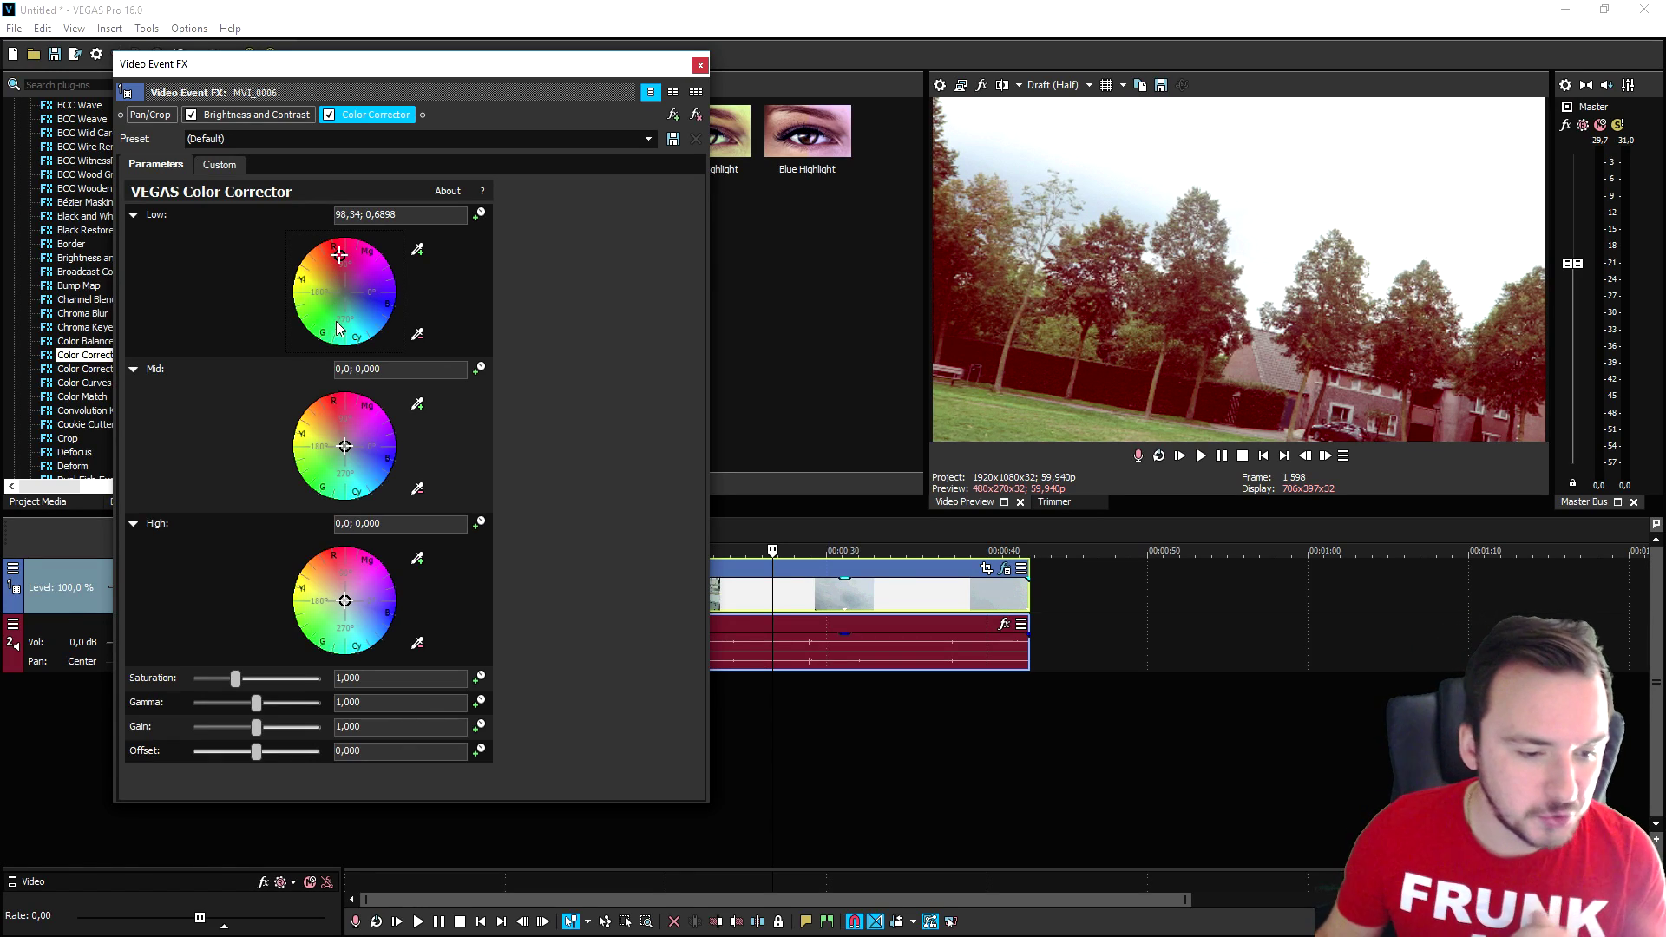
drag(345, 448, 347, 451)
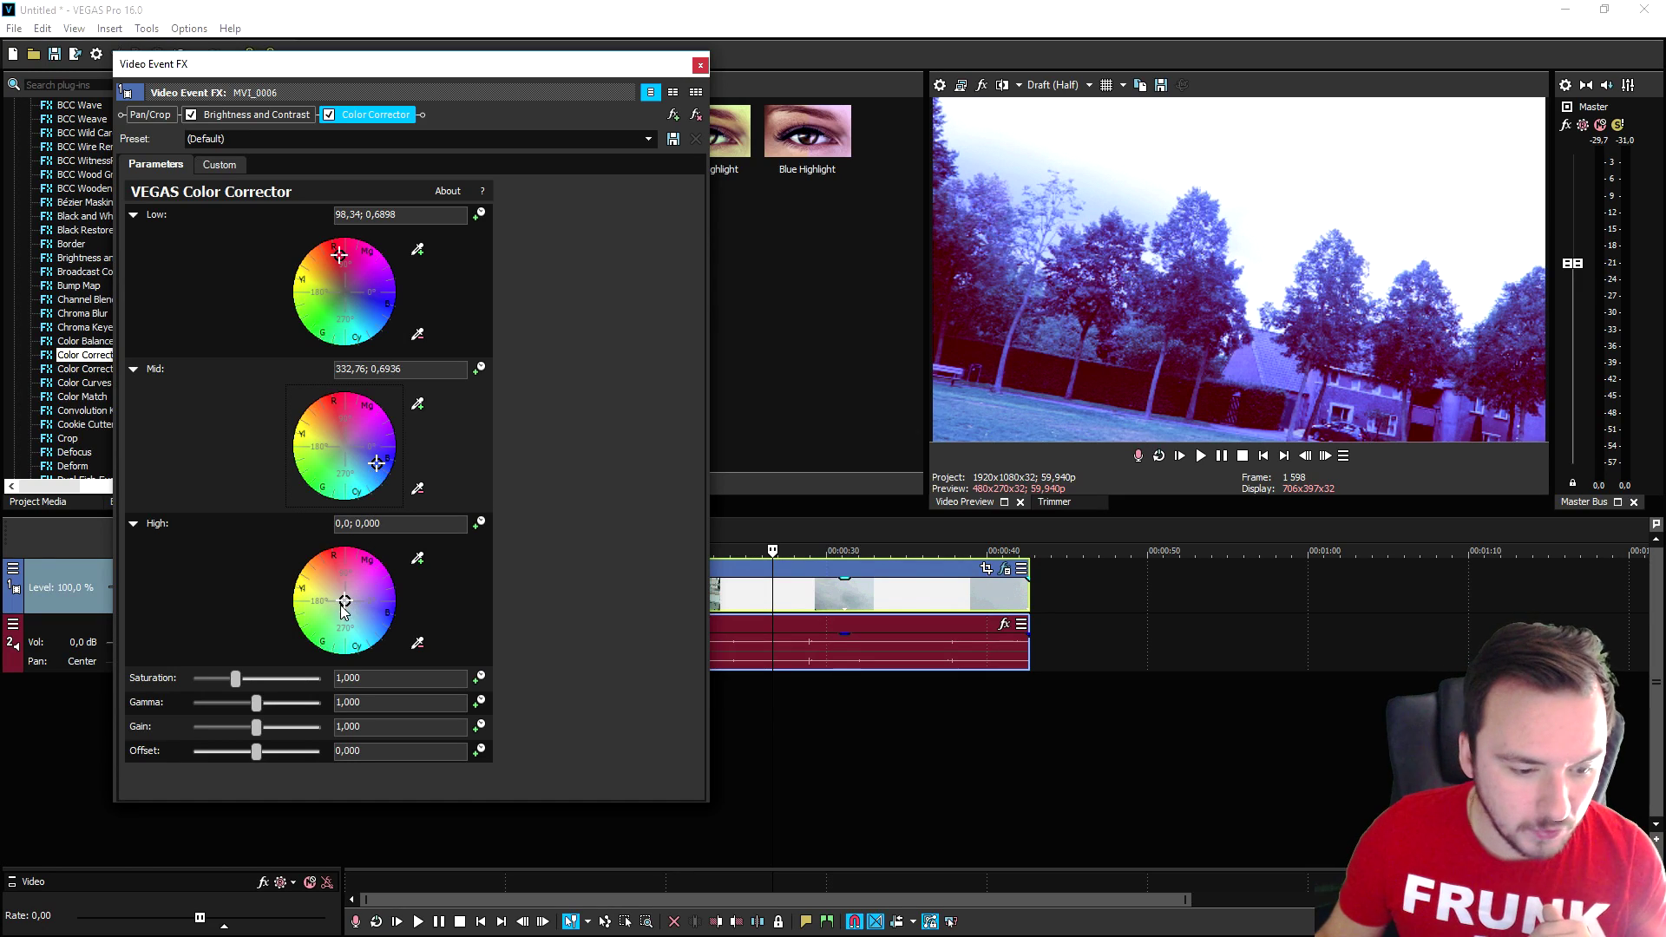
drag(344, 603, 315, 610)
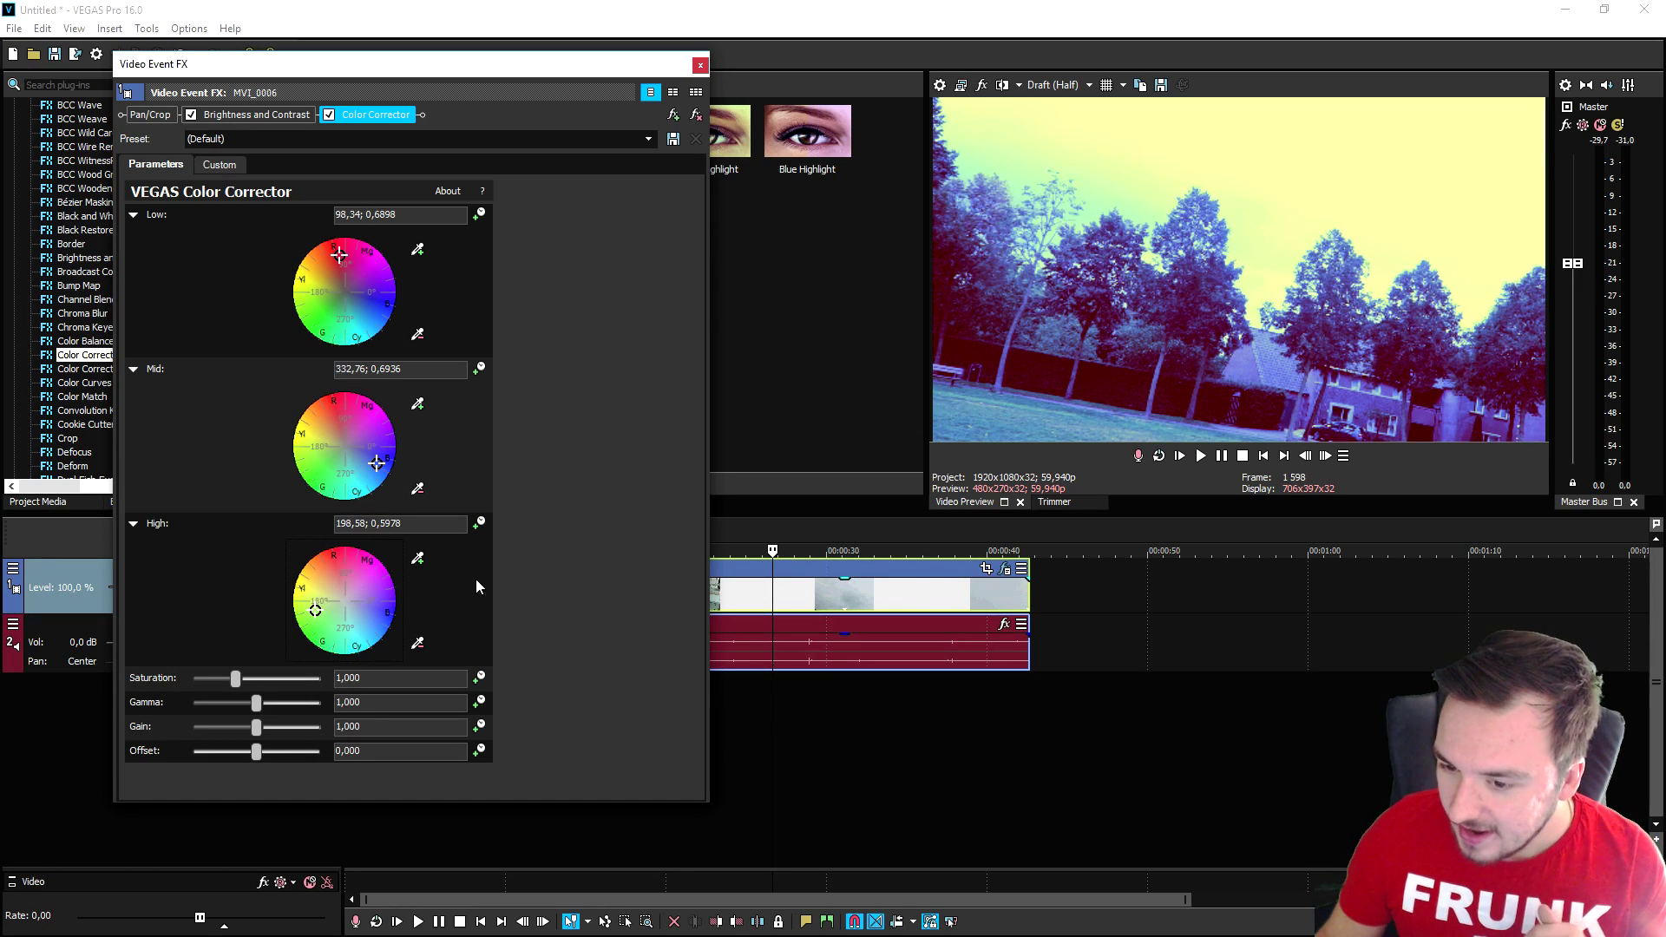
click(699, 65)
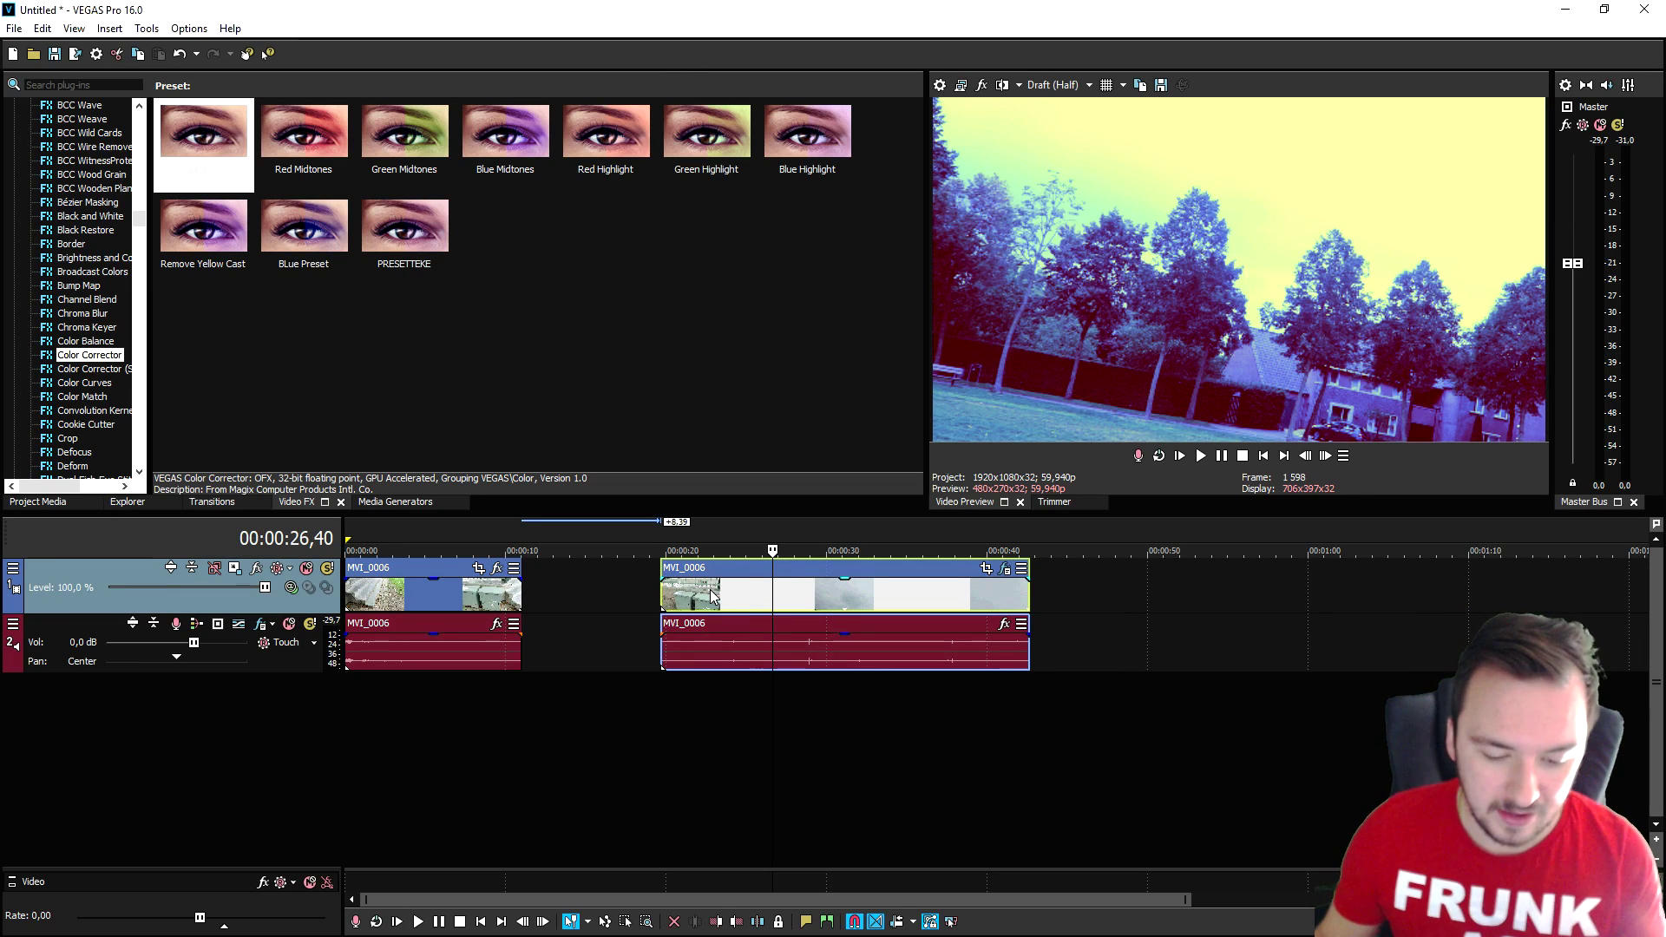
key(ctrl+z)
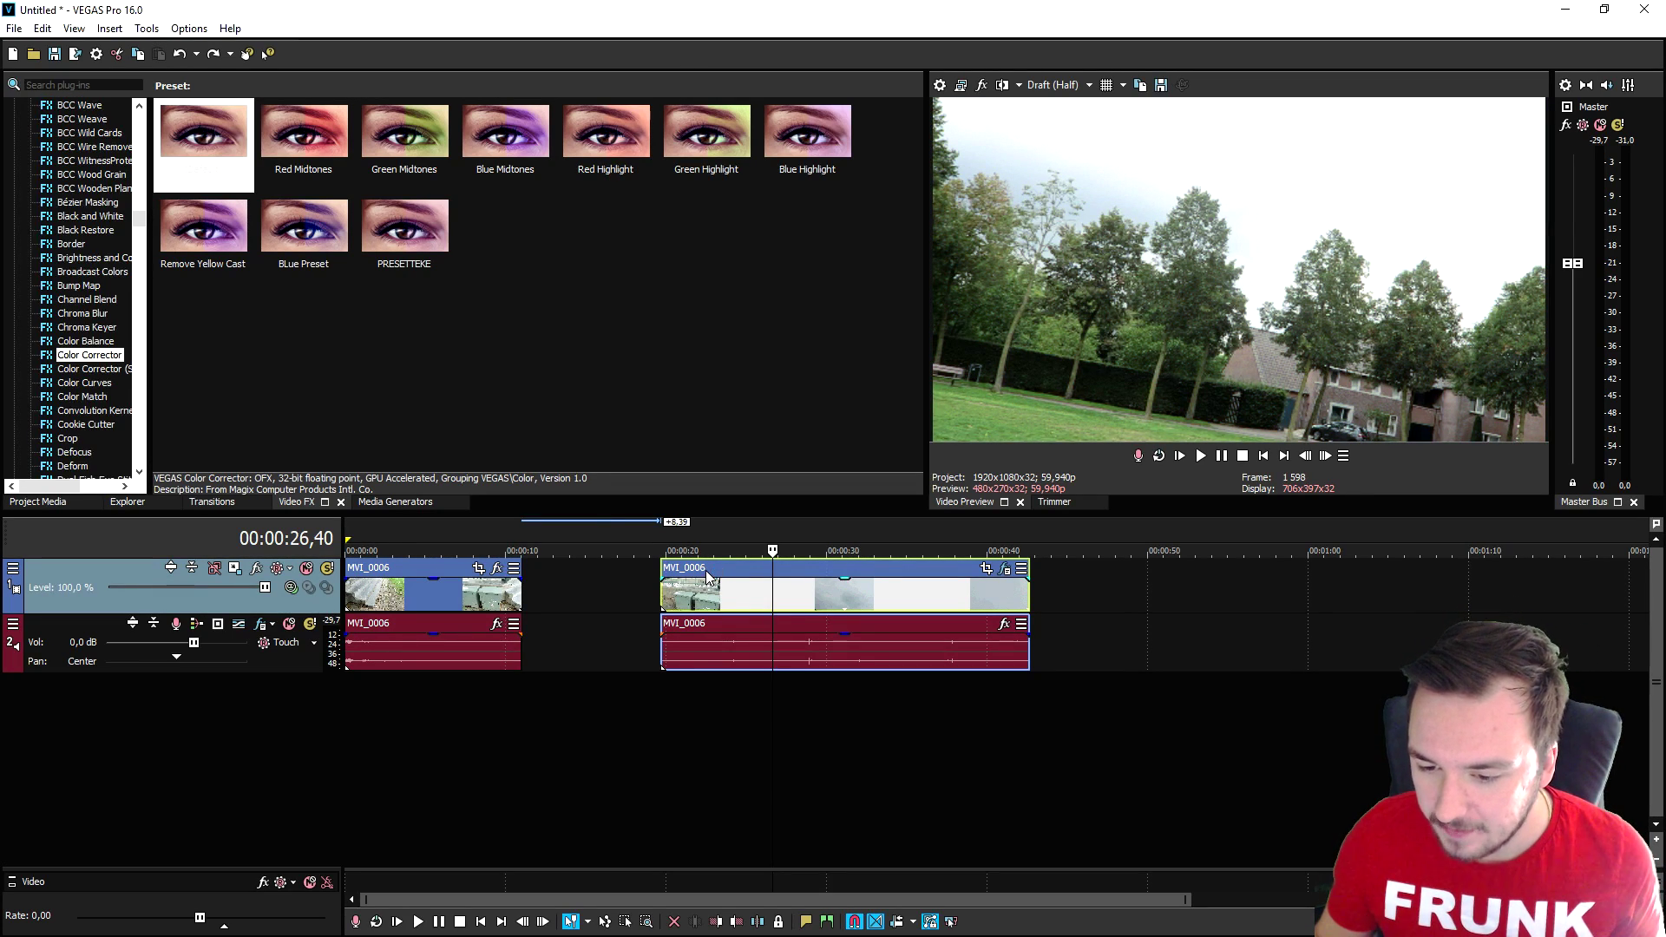
Step: Move the second MVI_0006 clip left so it sits flush against the first
drag(707, 577, 584, 588)
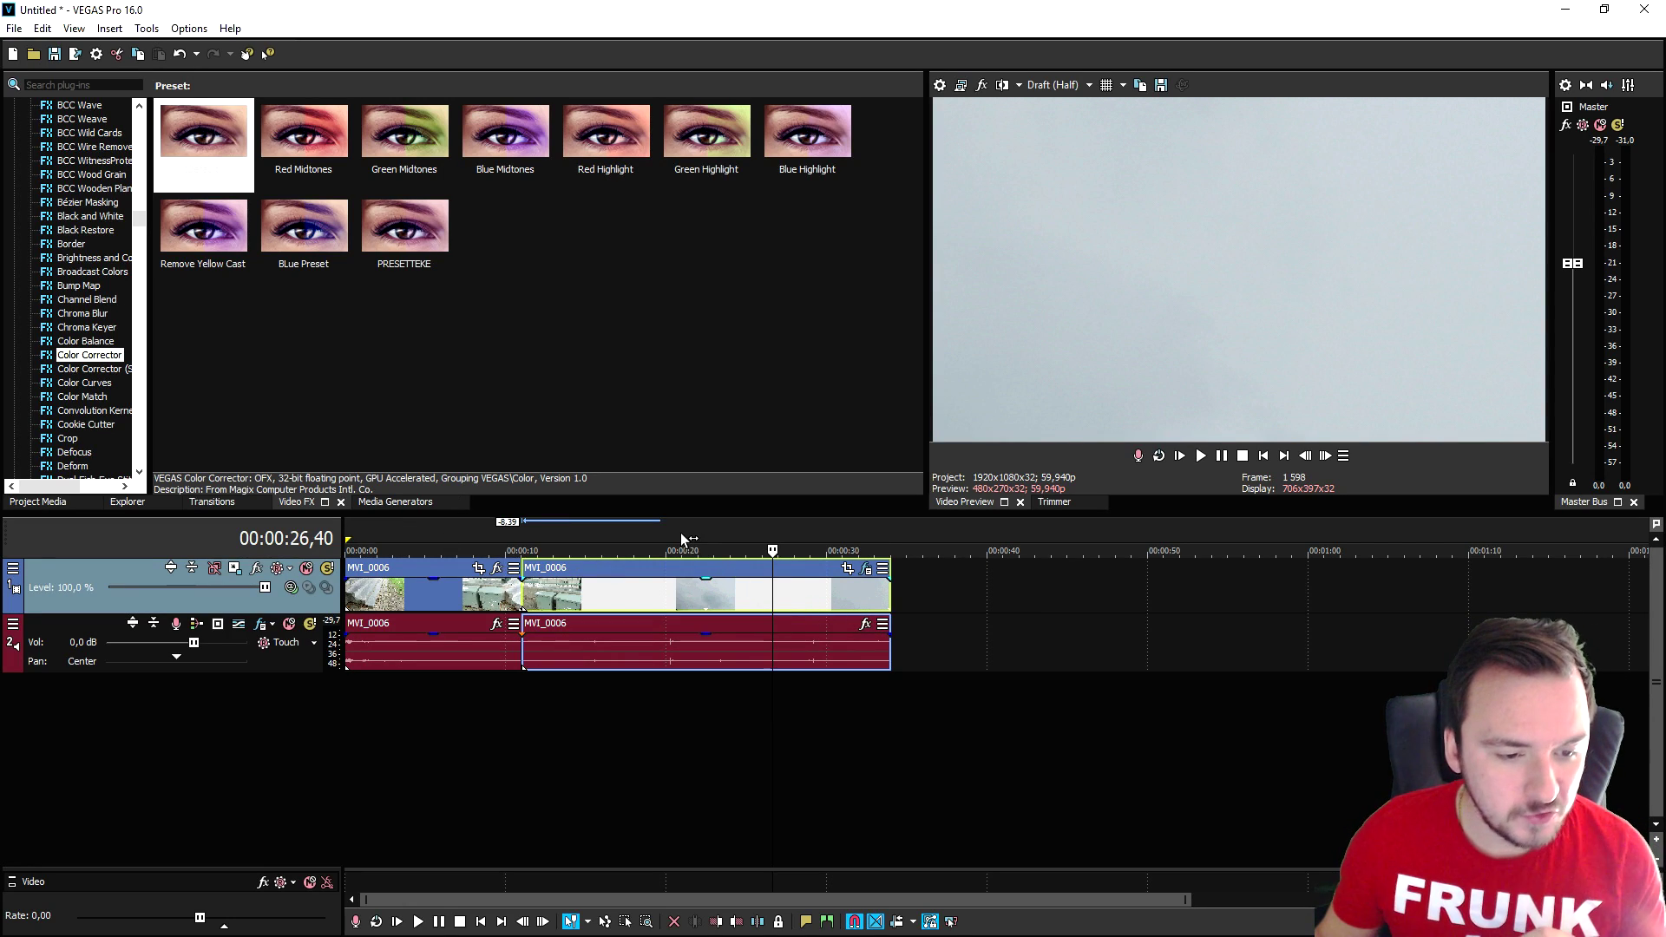
scroll(679, 572, down, 3)
scroll(722, 585, up, 1)
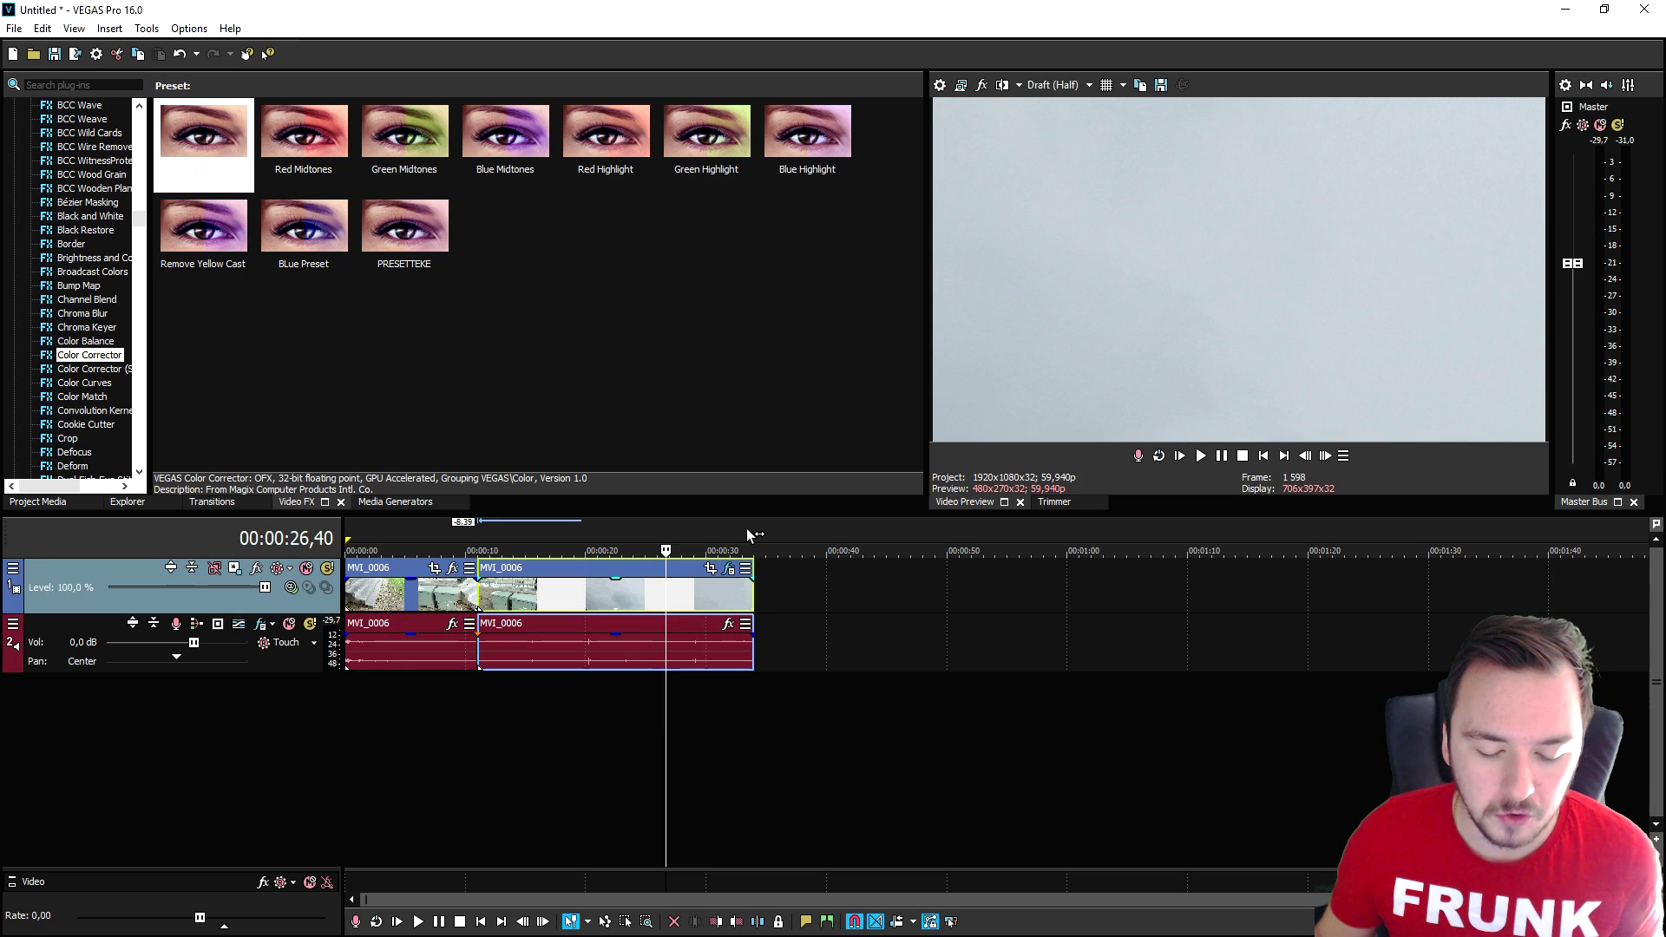
Step: Mark a time range spanning the whole edit, from 0 to its end
drag(747, 528, 606, 528)
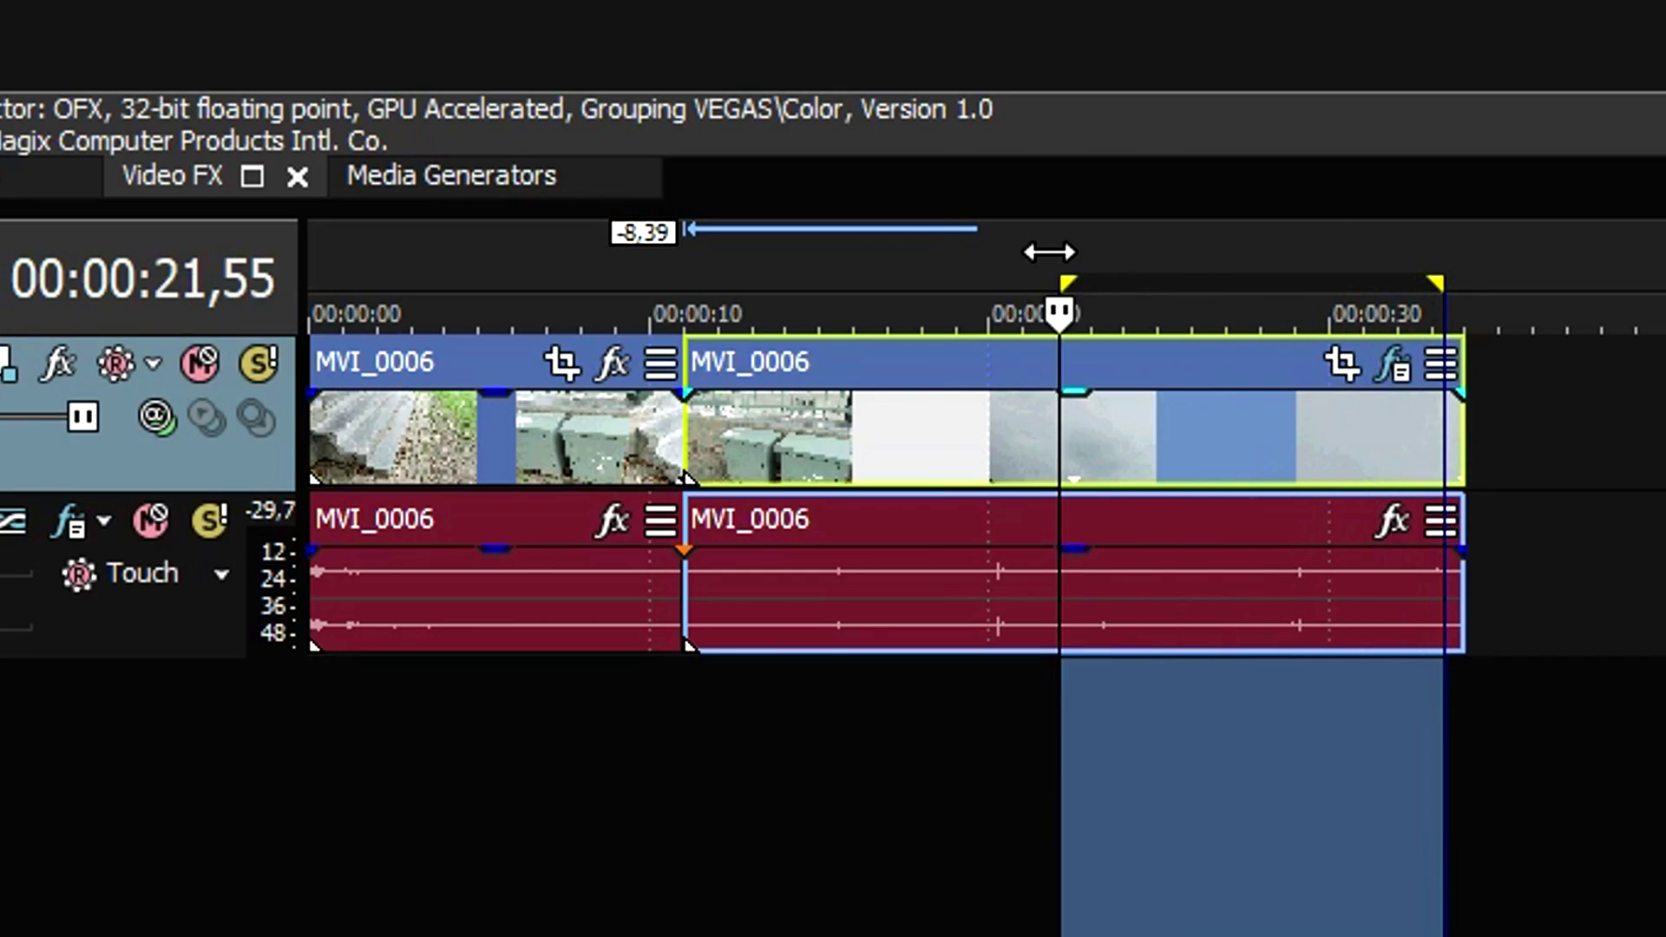
drag(1048, 252, 312, 252)
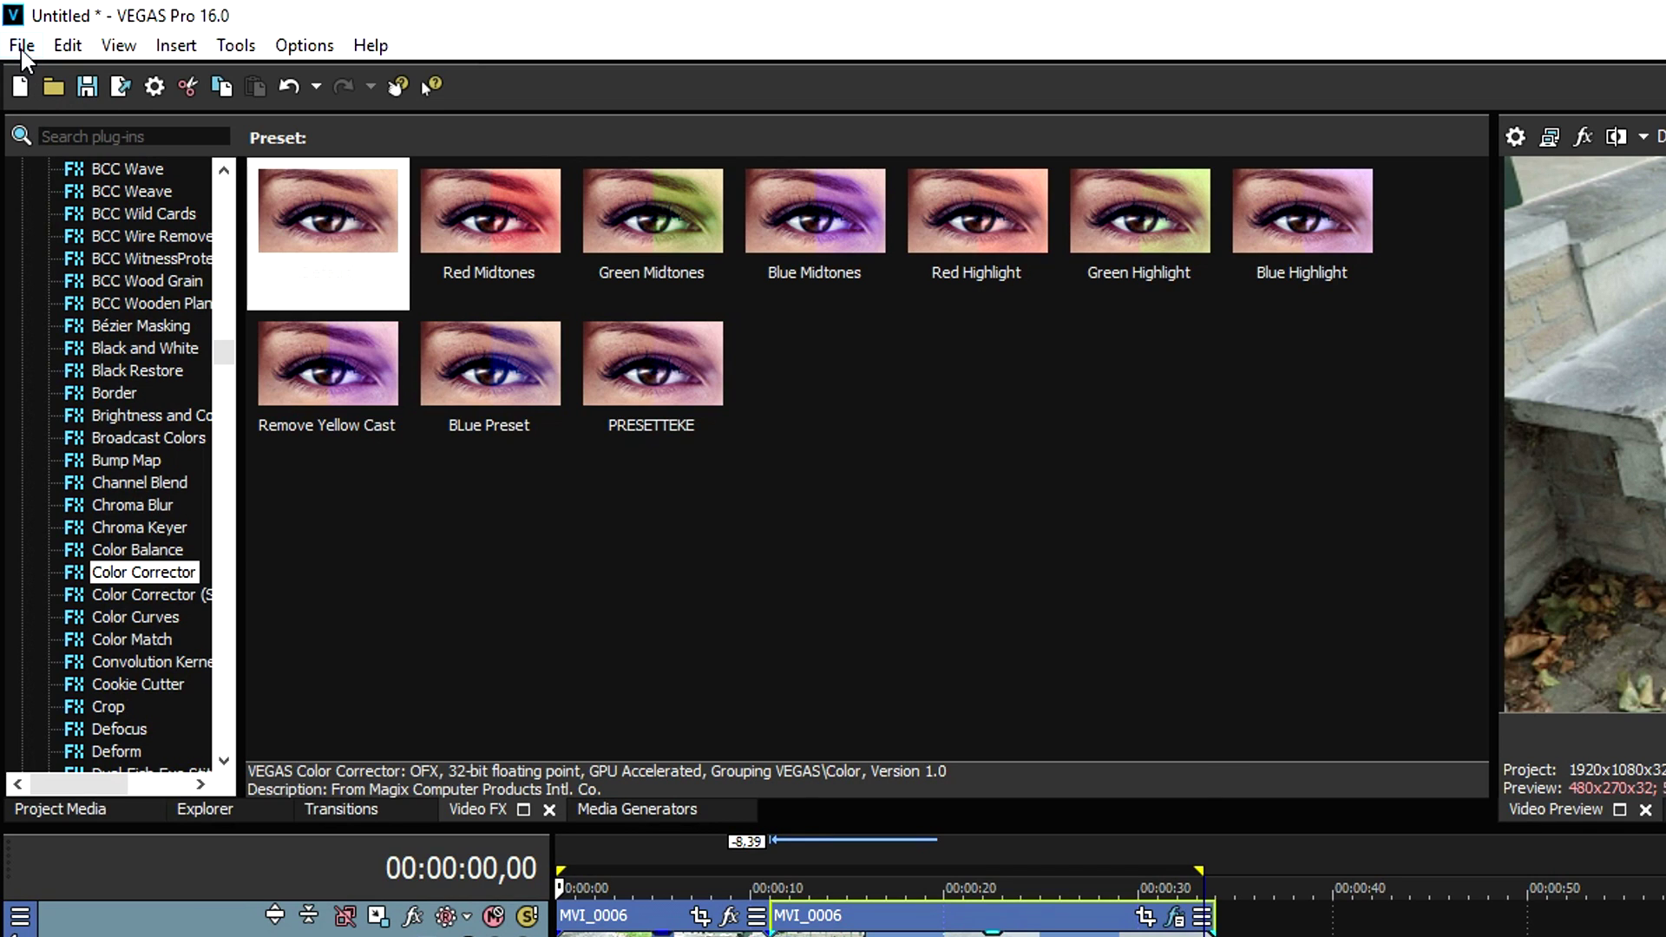
click(22, 46)
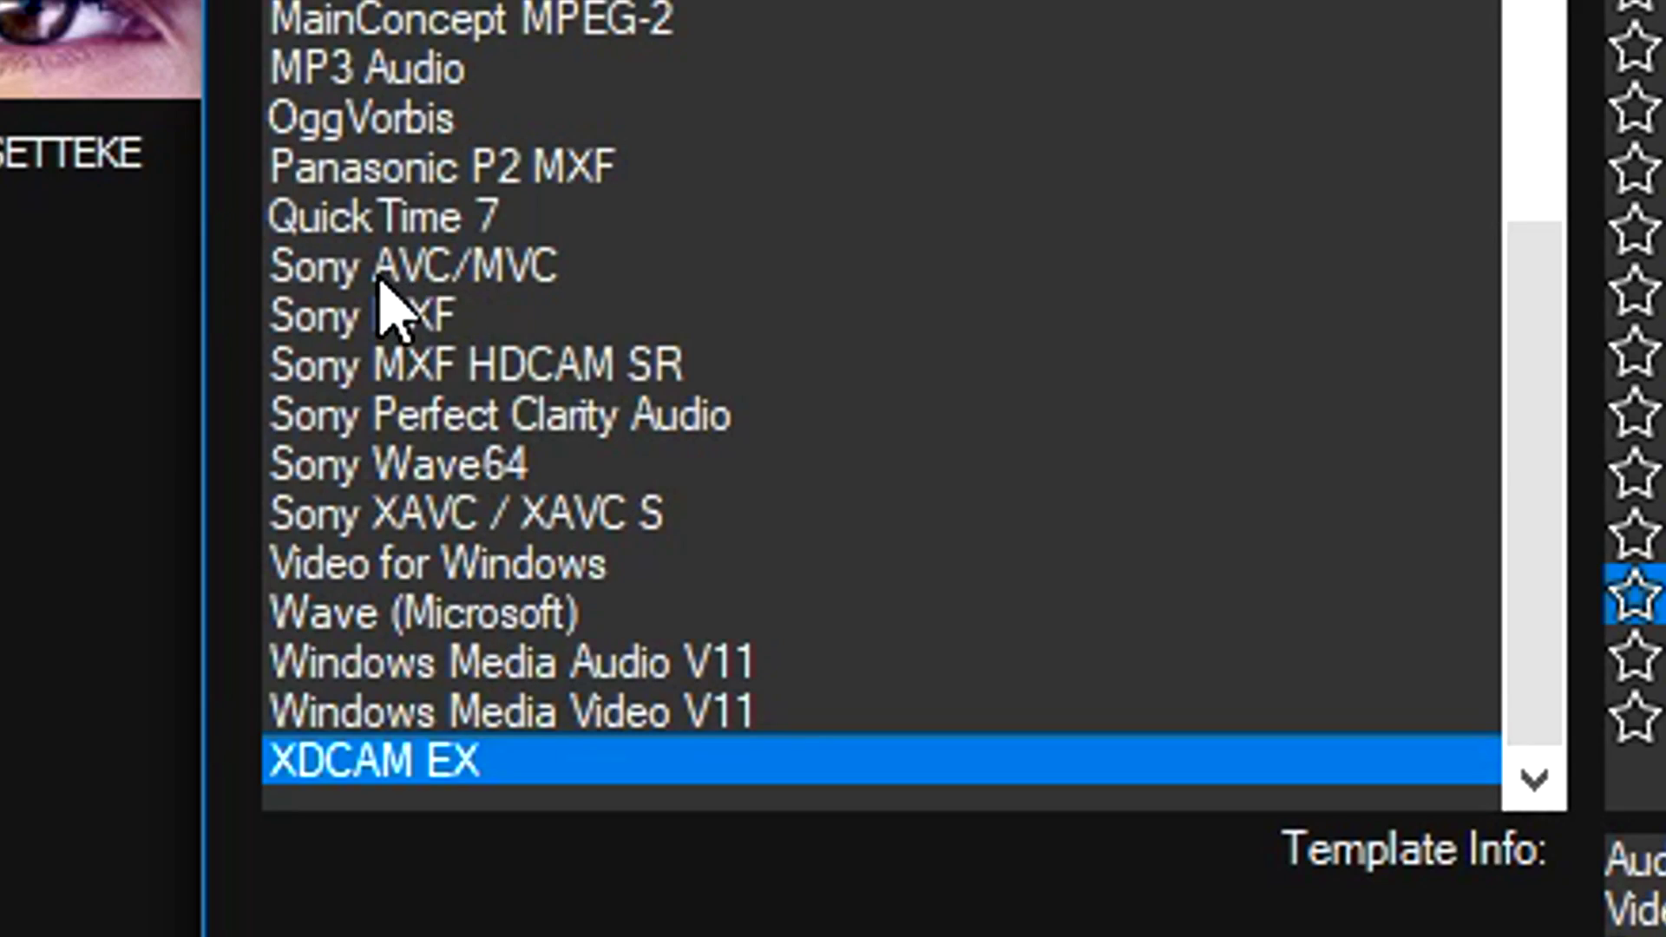
Step: Render as Sony AVC/MVC, Internet 1920x1080-30p template, to a file named 'Rendered Video'
click(380, 287)
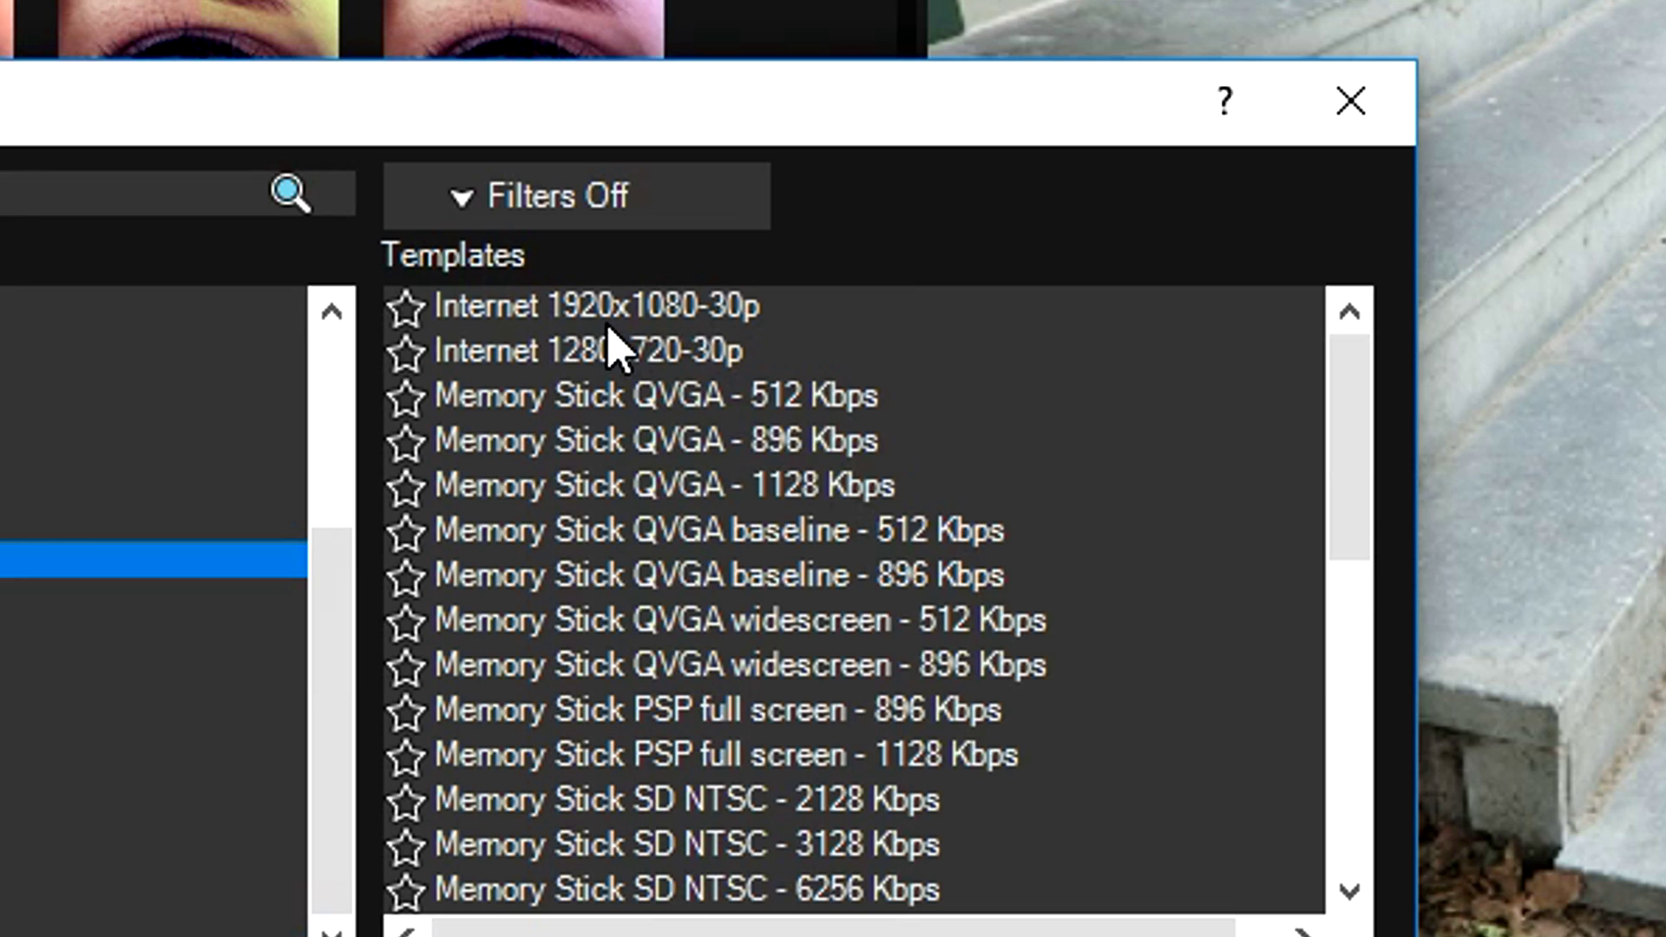
click(833, 215)
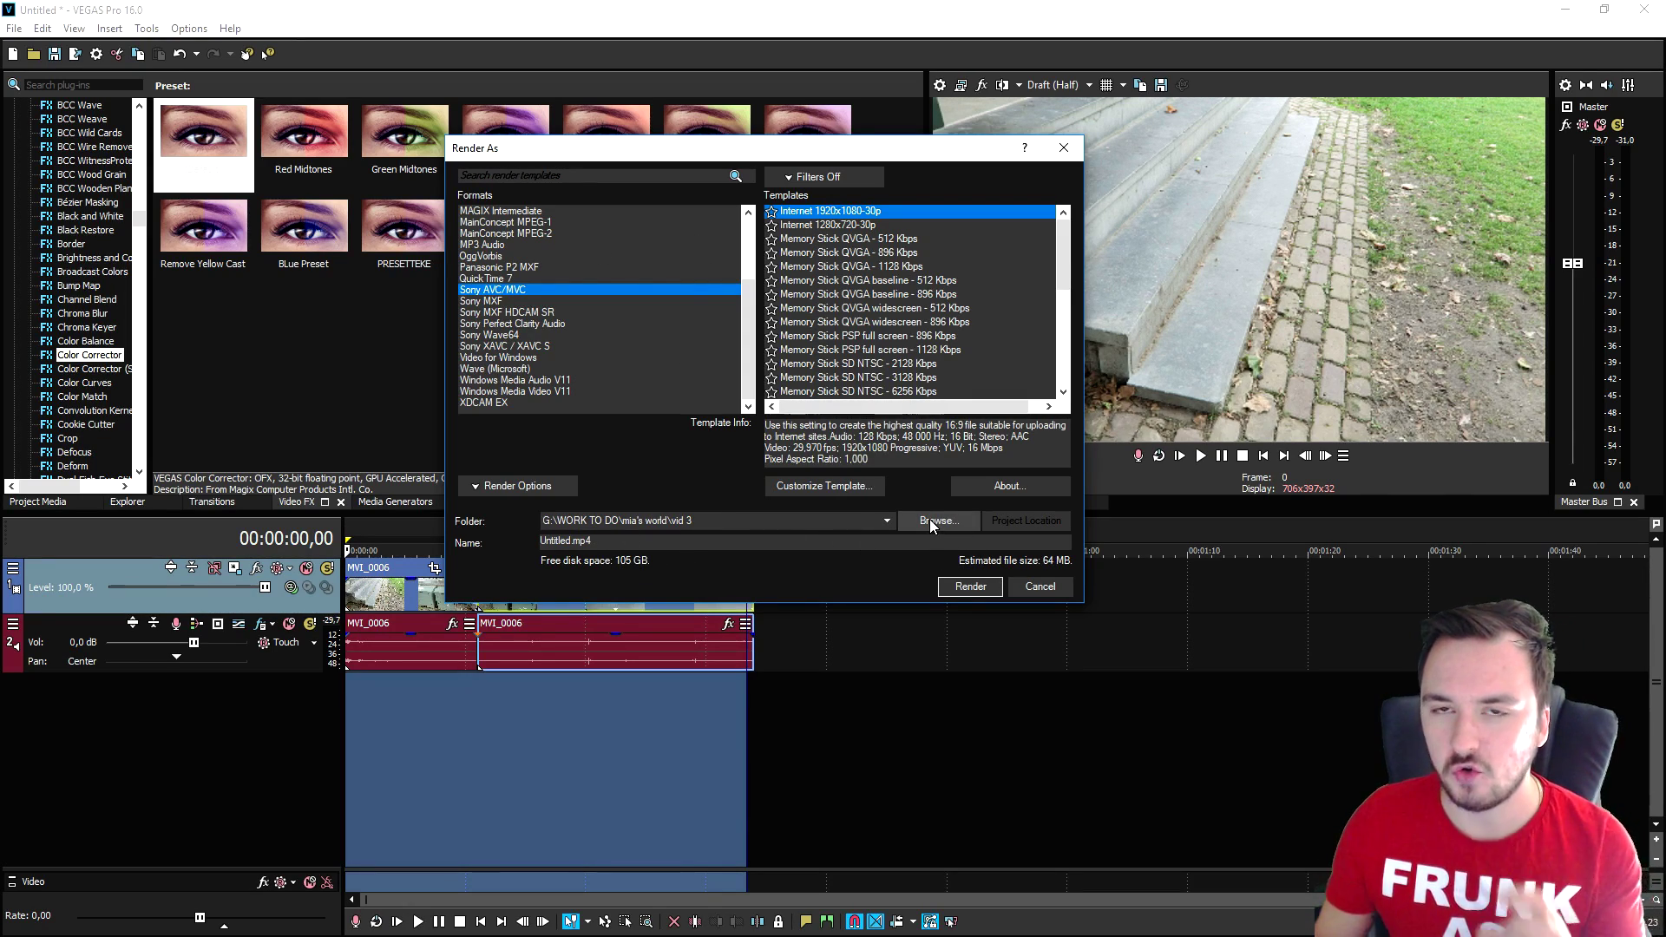
double_click(618, 545)
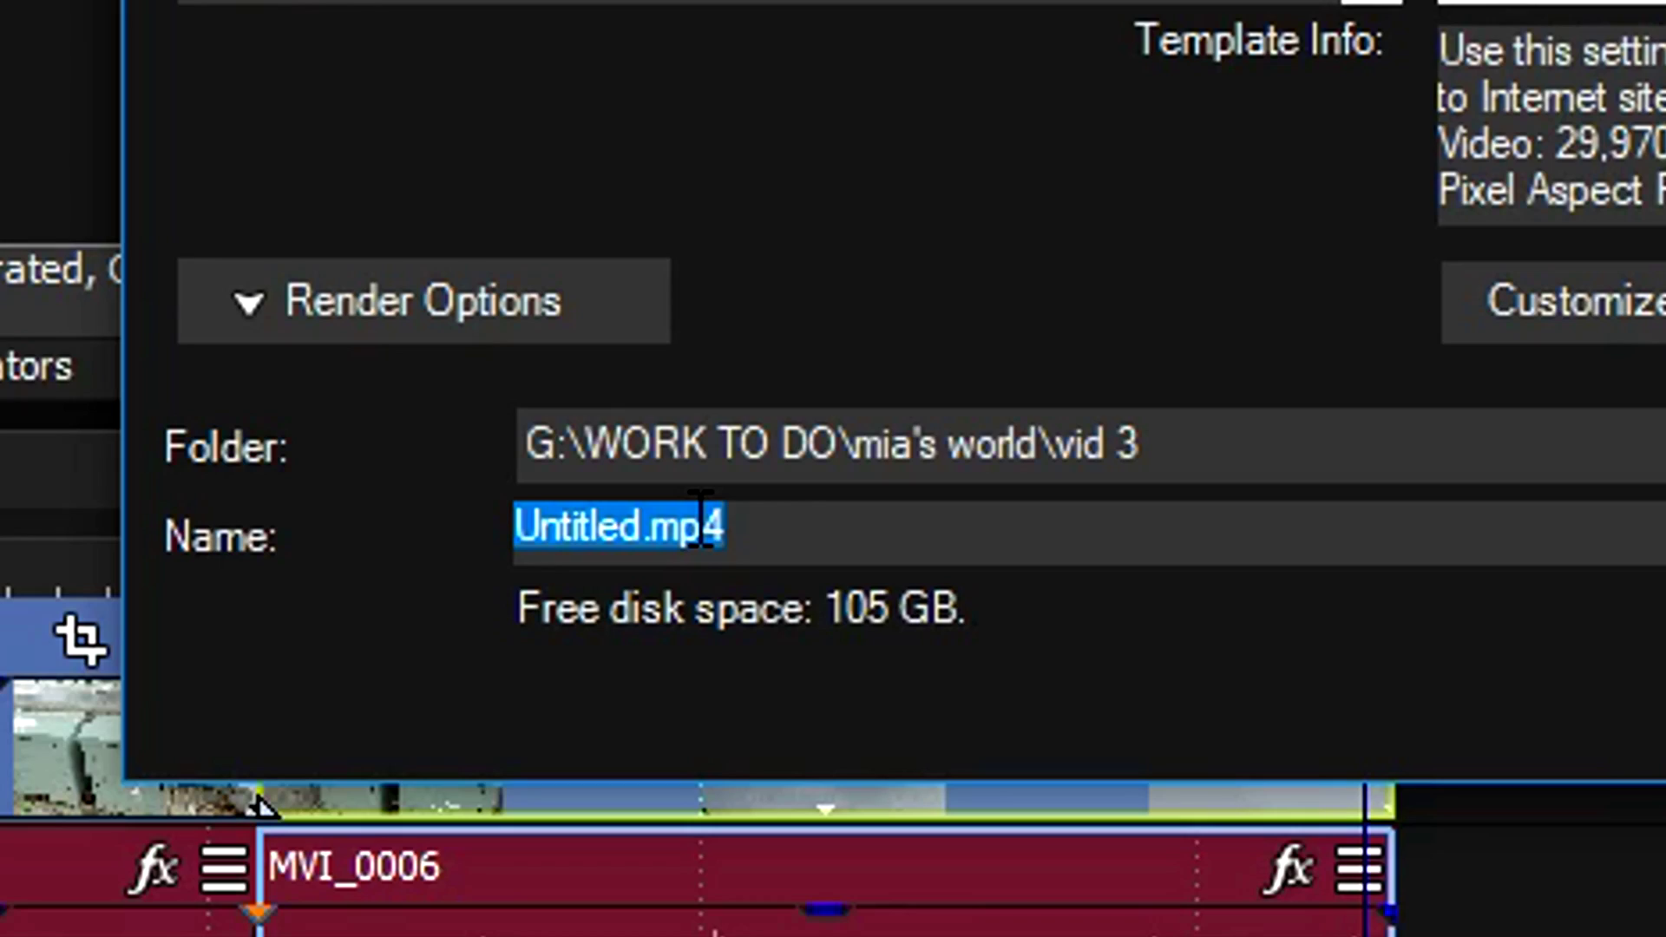
text(R)
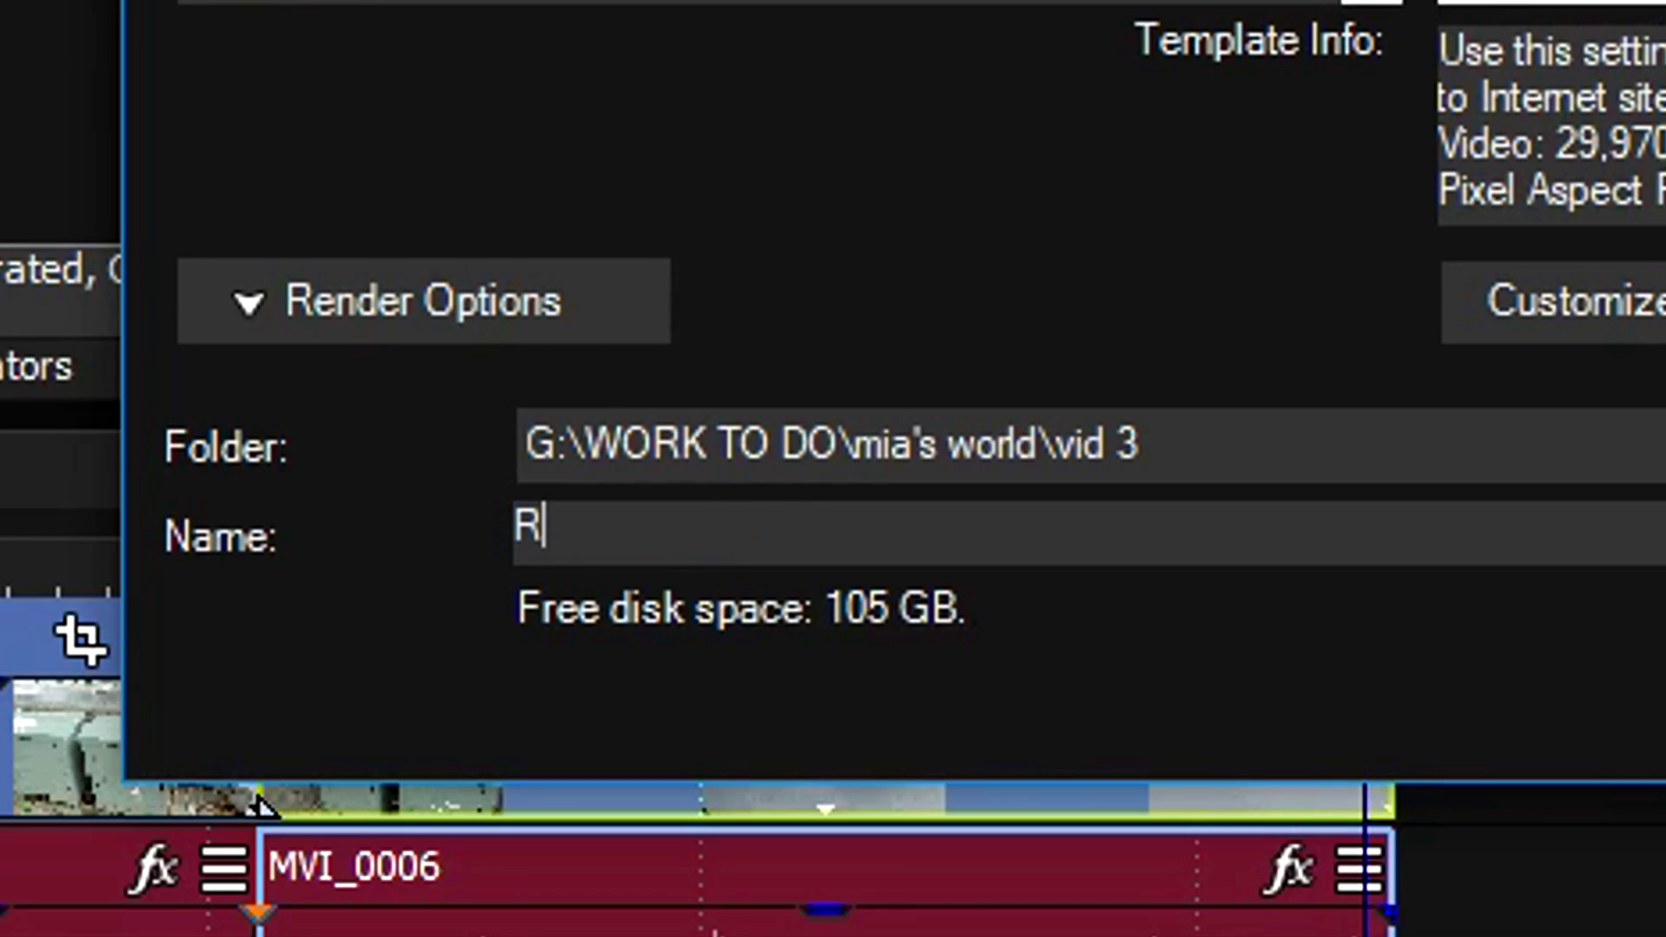
text(endered Vid)
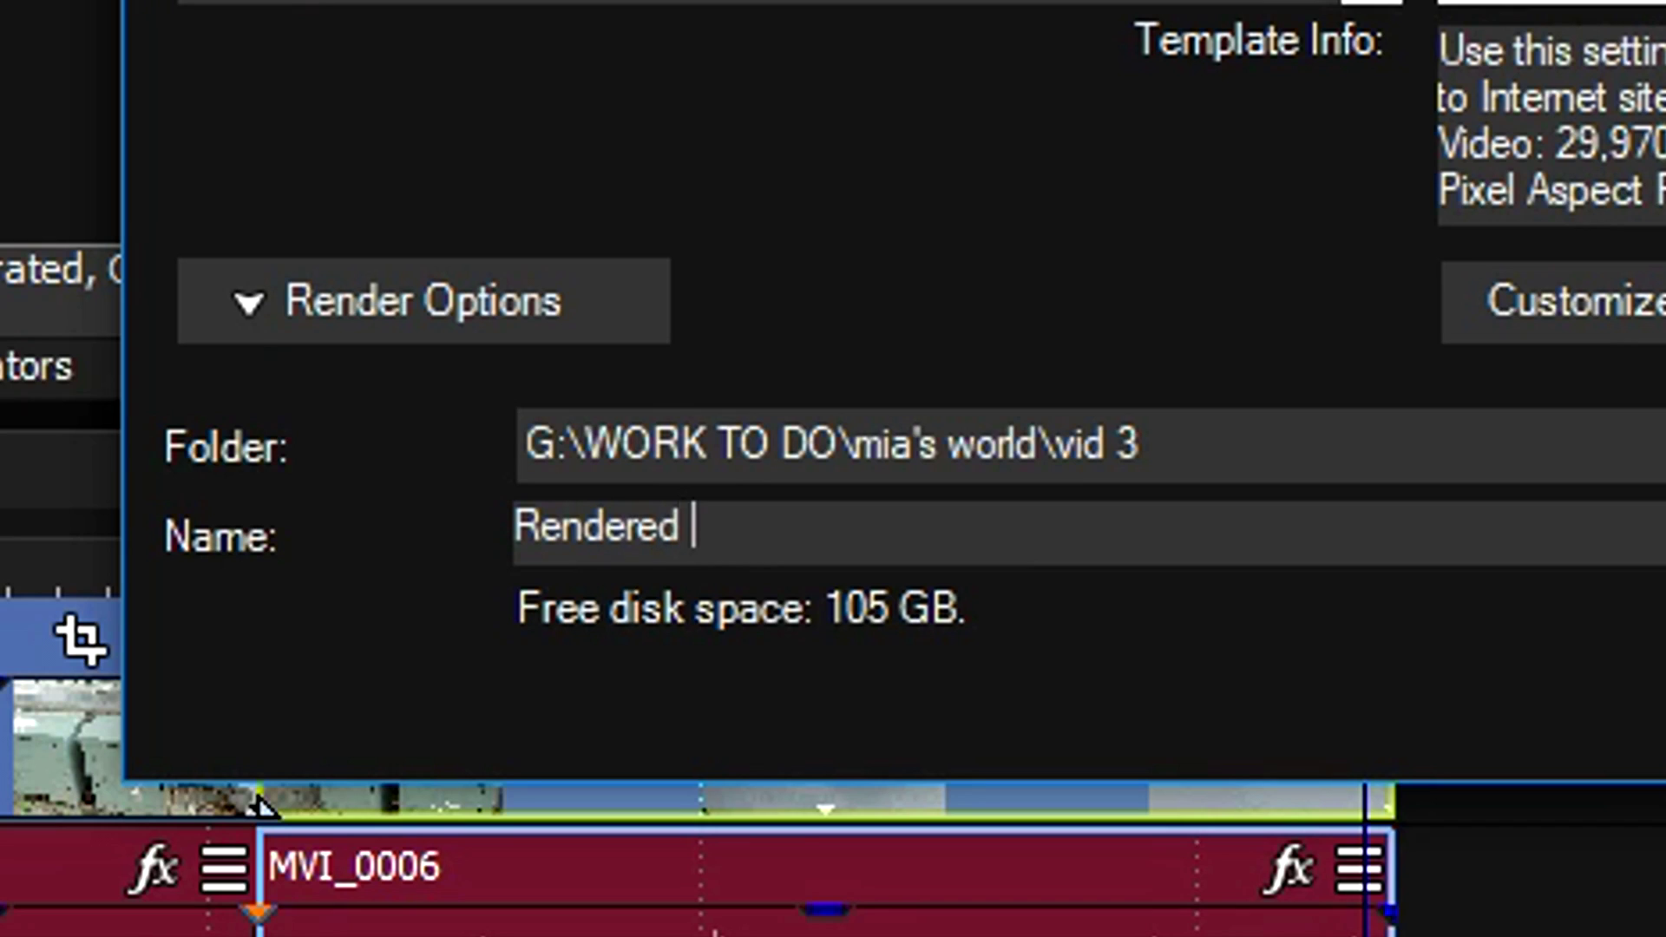
text(eo)
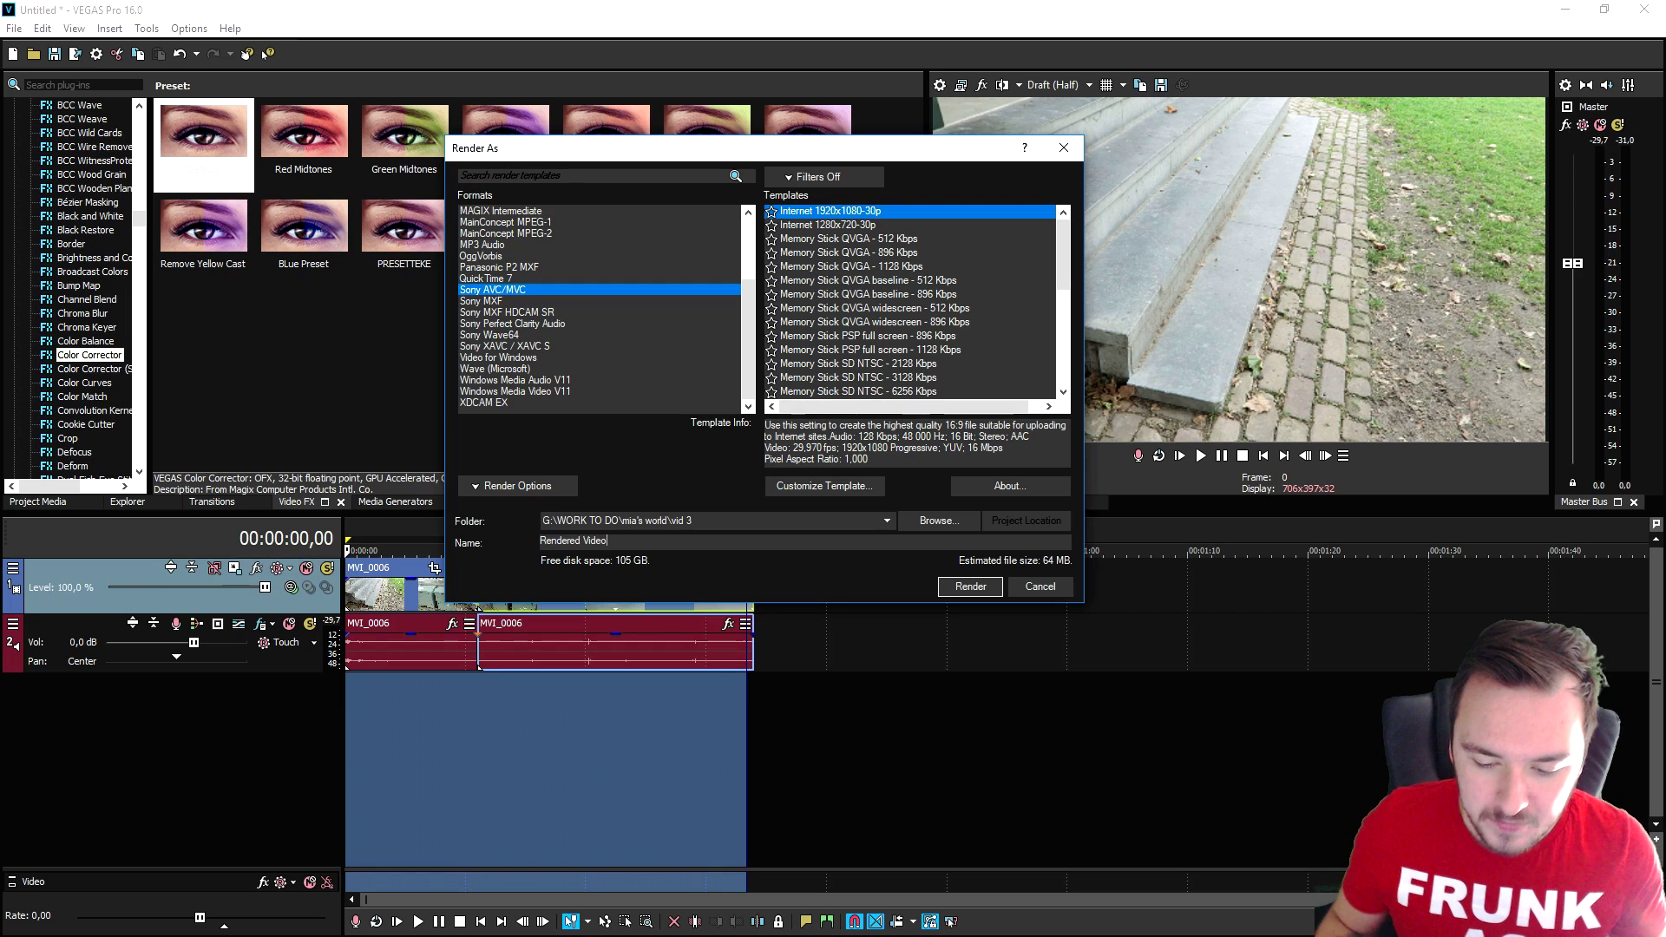
click(968, 585)
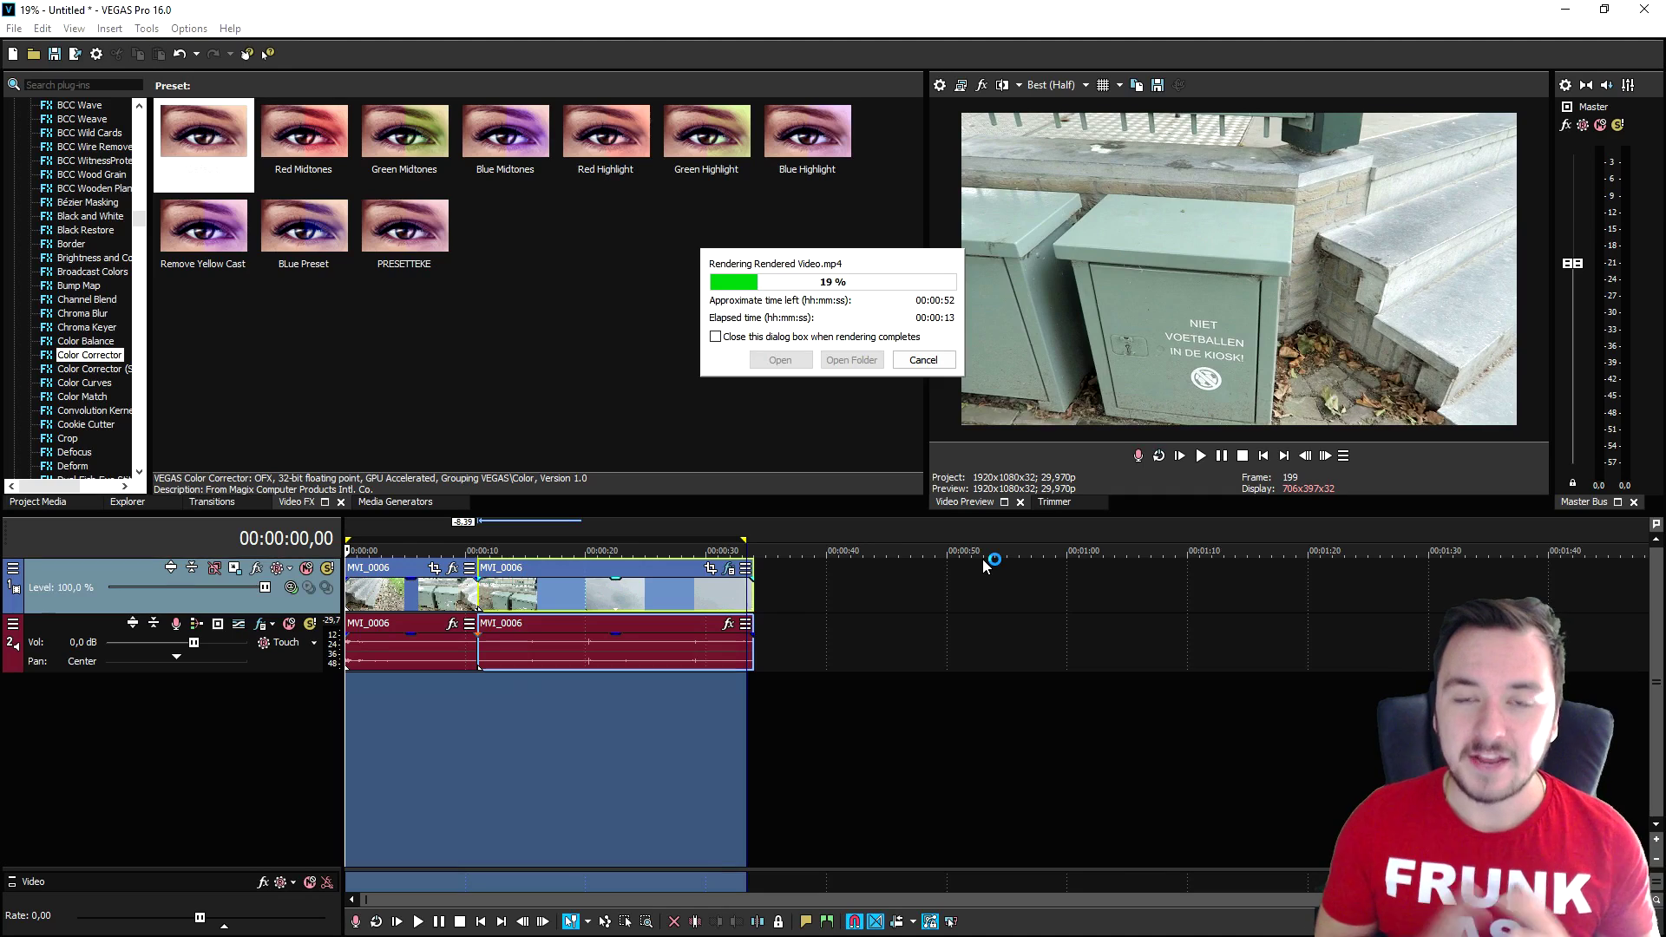
Step: Cancel the Rendered Video.mp4 render partway through
click(922, 360)
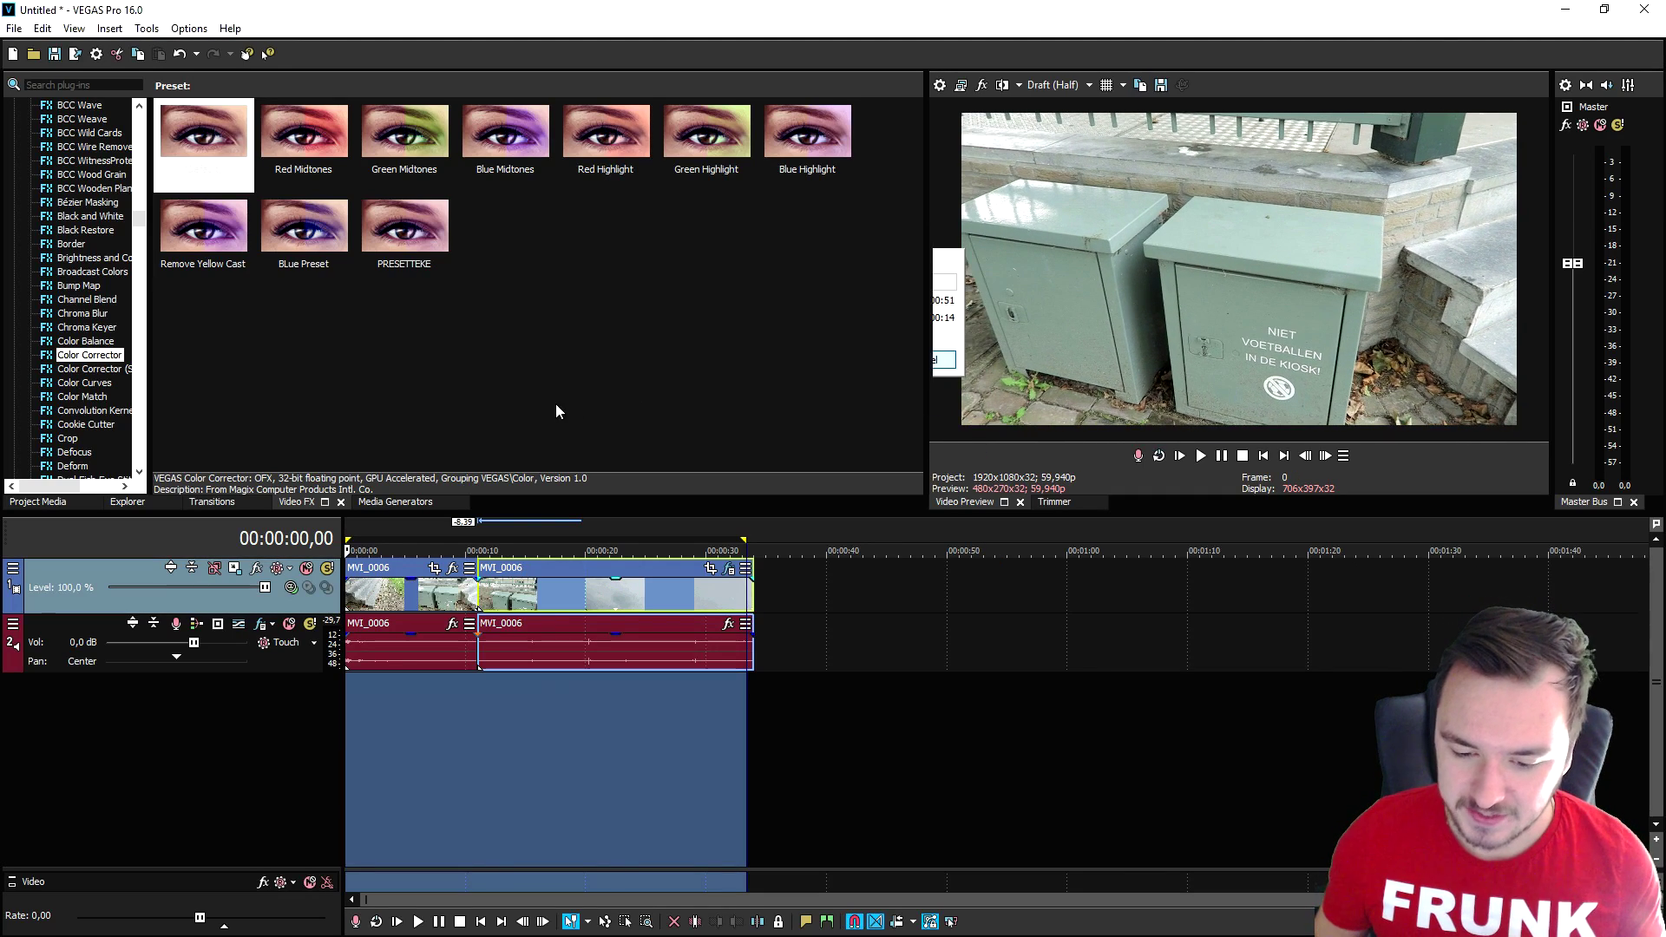